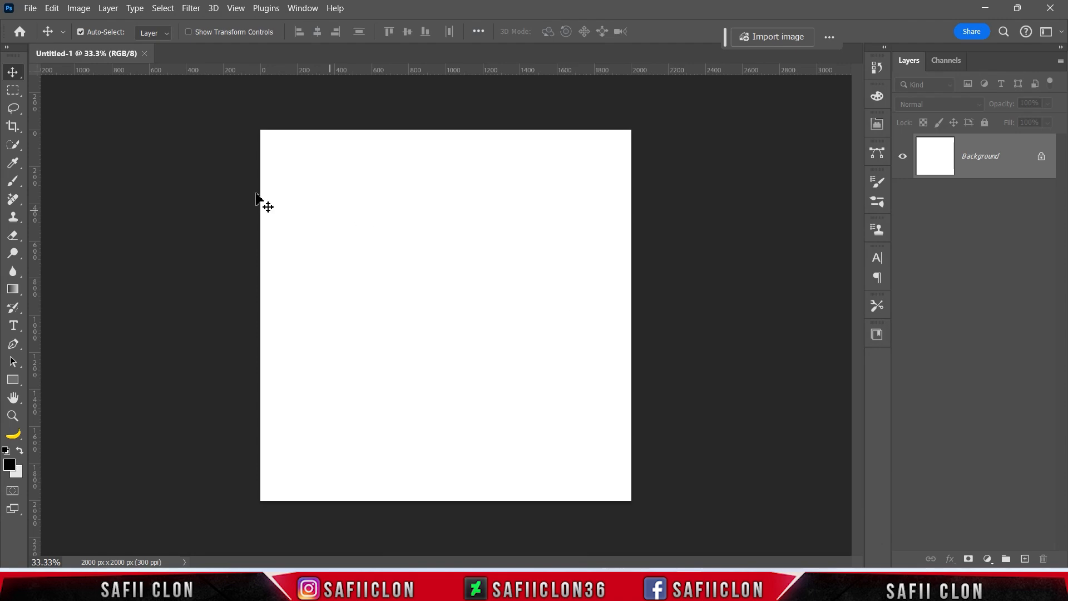
Open the karl-fredrickson photo of the three children.
left_click(25, 10)
left_click(62, 38)
left_click(168, 132)
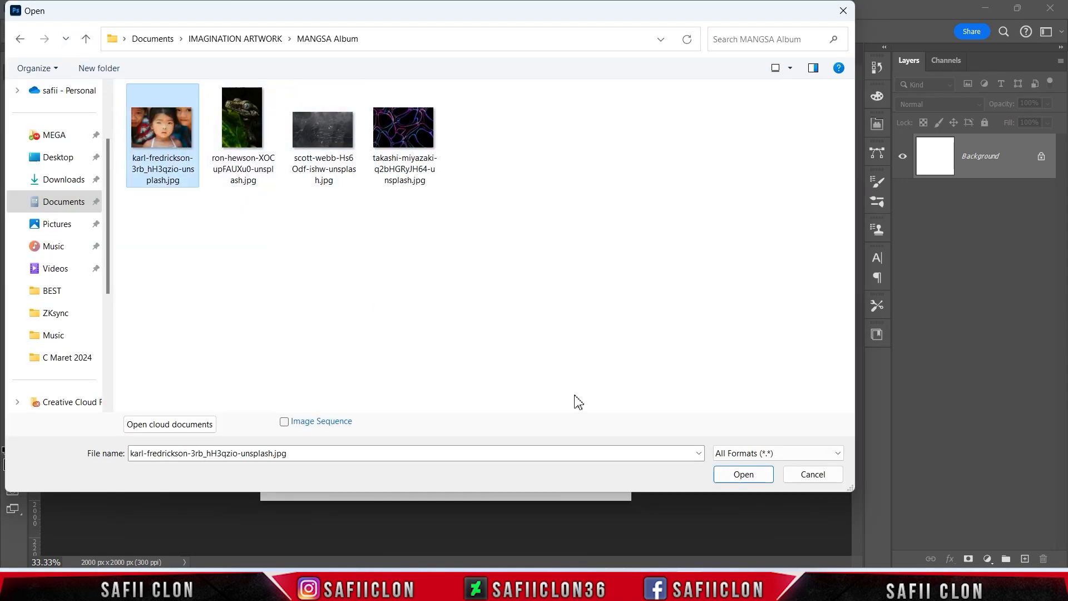
left_click(743, 474)
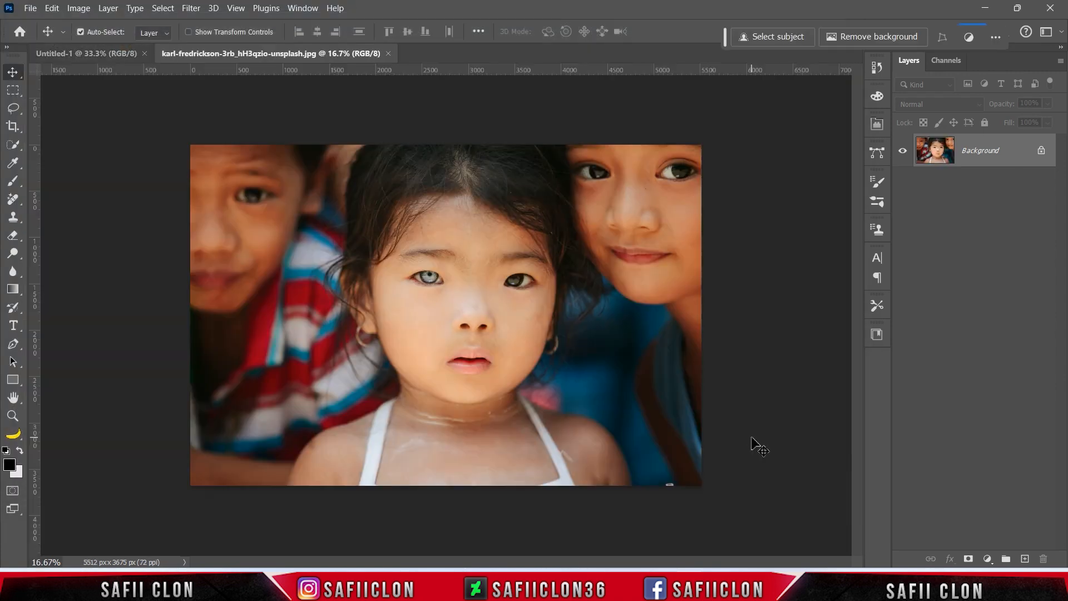
Marquee-select the girl's eye and drag it onto the Untitled-1 tab.
left_click(15, 91)
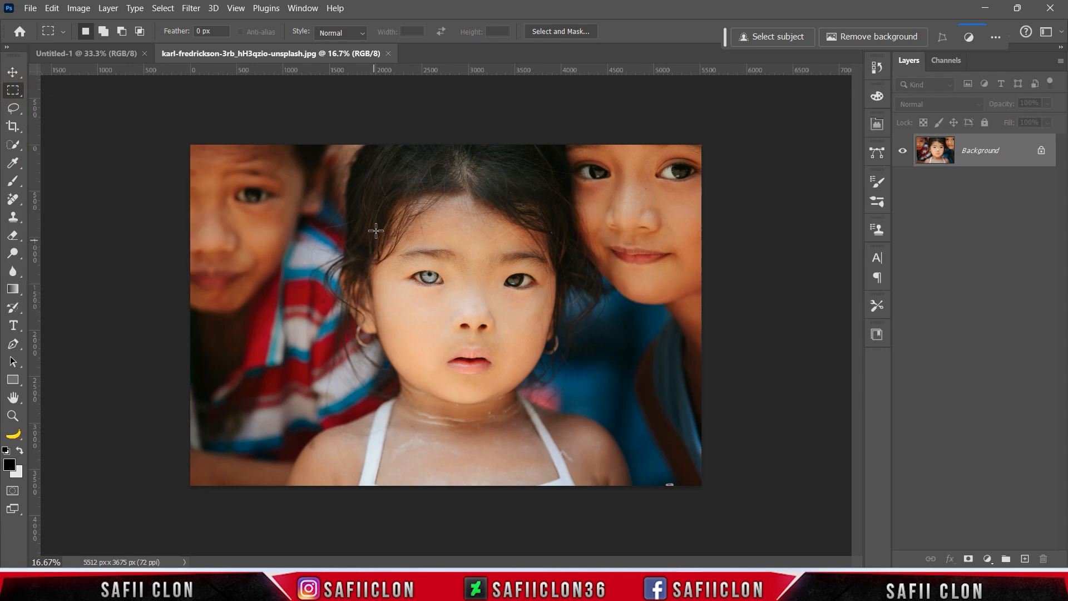
left_click_drag(376, 212, 478, 321)
left_click(12, 73)
left_click_drag(374, 259, 104, 50)
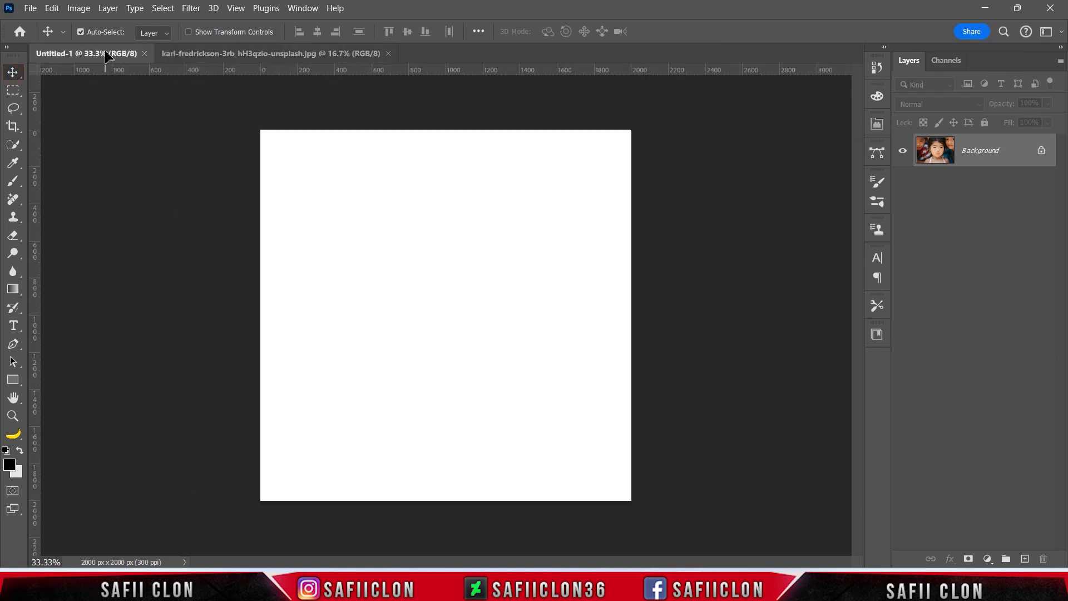
Drop the eye patch in as Layer 1 and scale it to 223.84% to fill the canvas.
left_click_drag(434, 298, 461, 322)
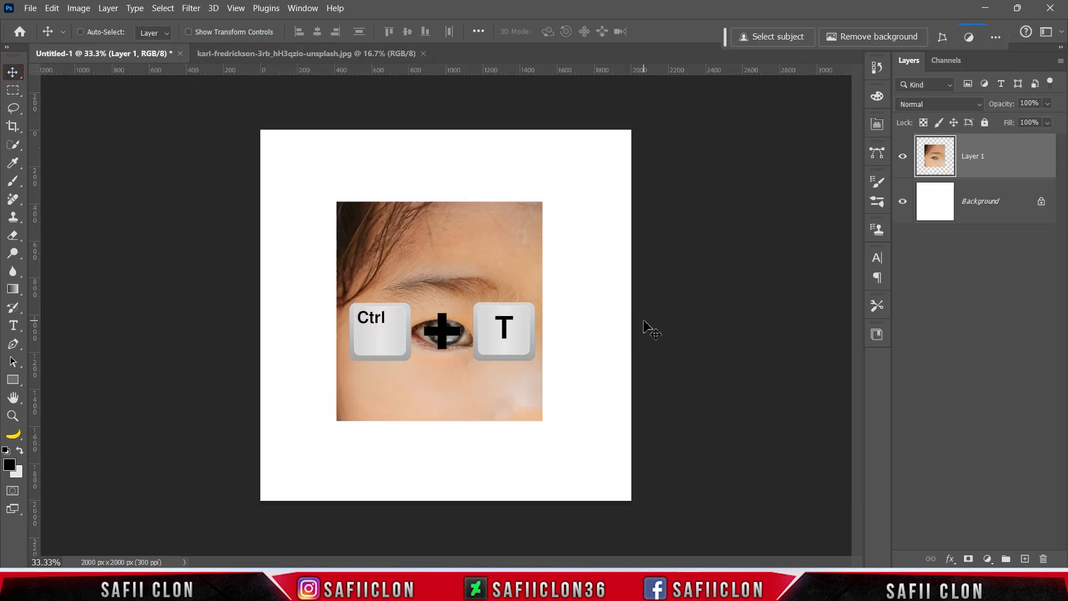
key("ctrl+t")
left_click_drag(498, 292, 504, 296)
left_click_drag(549, 203, 696, 111)
left_click_drag(576, 339, 575, 308)
left_click_drag(665, 285, 667, 287)
left_click_drag(569, 305, 569, 308)
left_click_drag(666, 286, 679, 286)
left_click_drag(538, 317, 538, 314)
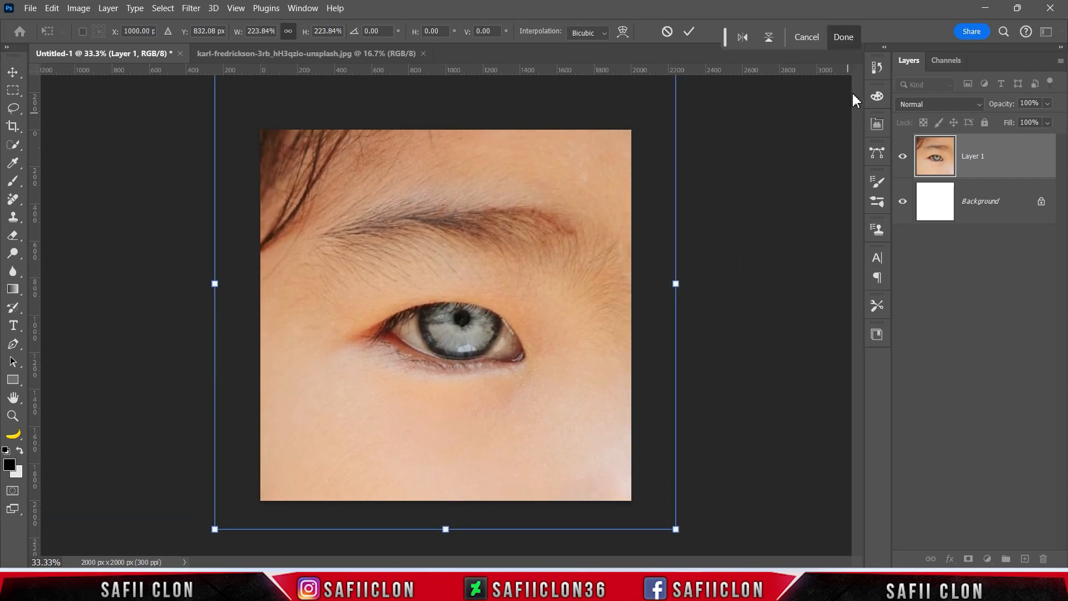
left_click(690, 32)
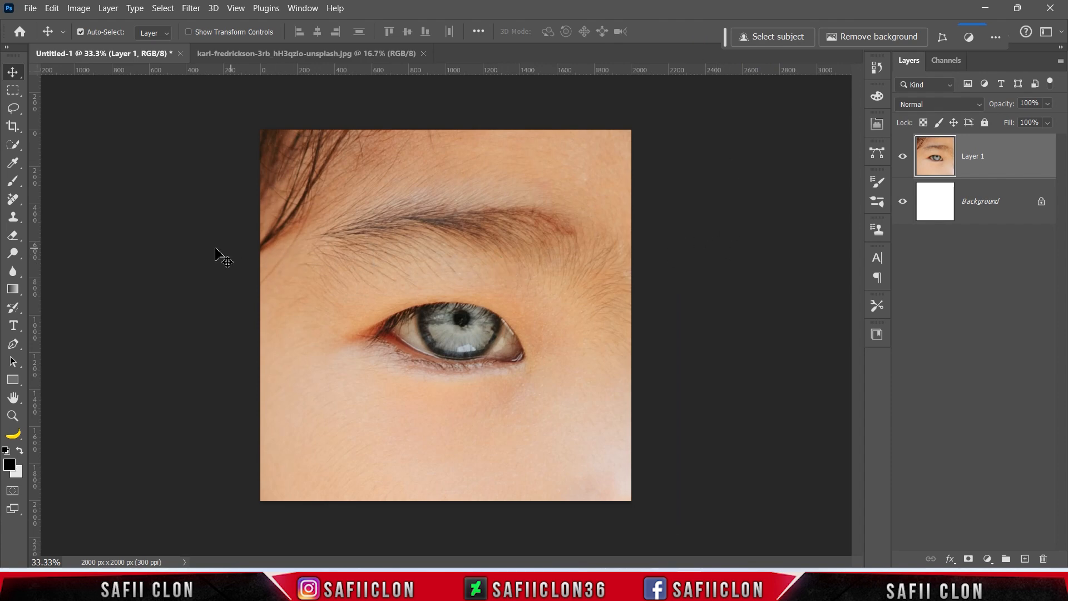
Lasso around the lower-left cheek and copy it to Layer 2 with Ctrl+J.
right_click(15, 109)
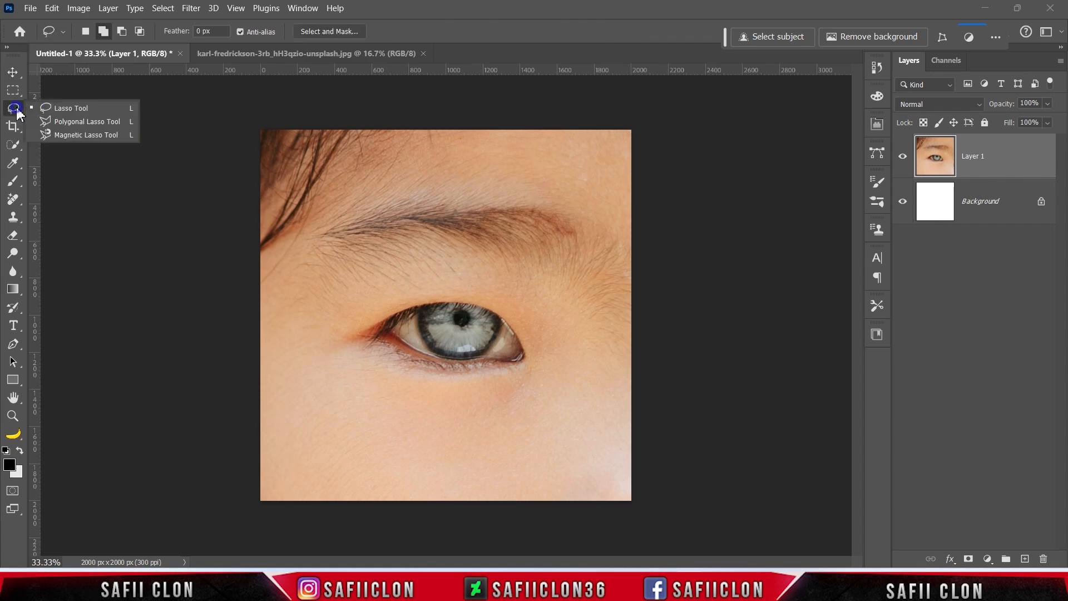
left_click(66, 105)
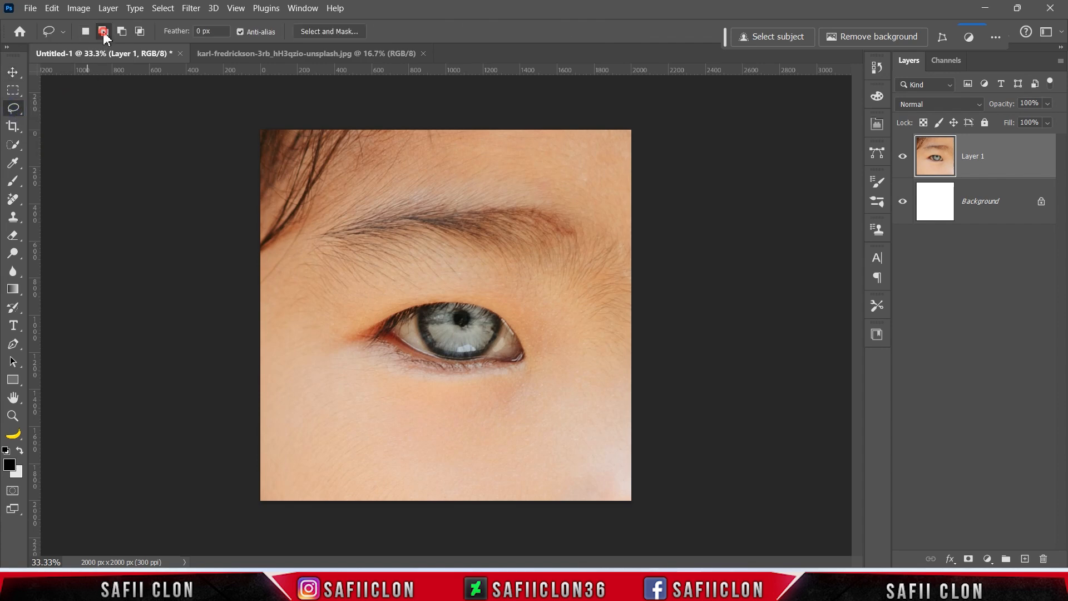
left_click_drag(256, 338, 276, 363)
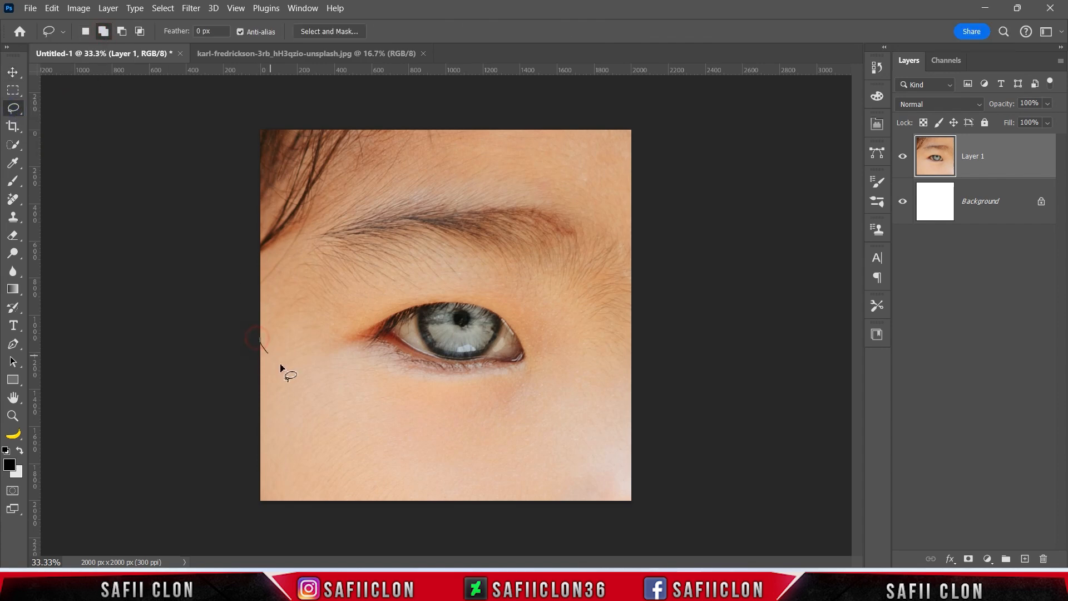
mouse_move(421, 439)
left_mouse_down()
mouse_move(478, 479)
mouse_move(464, 523)
mouse_move(331, 533)
mouse_move(239, 518)
mouse_move(233, 424)
mouse_move(247, 352)
left_mouse_up()
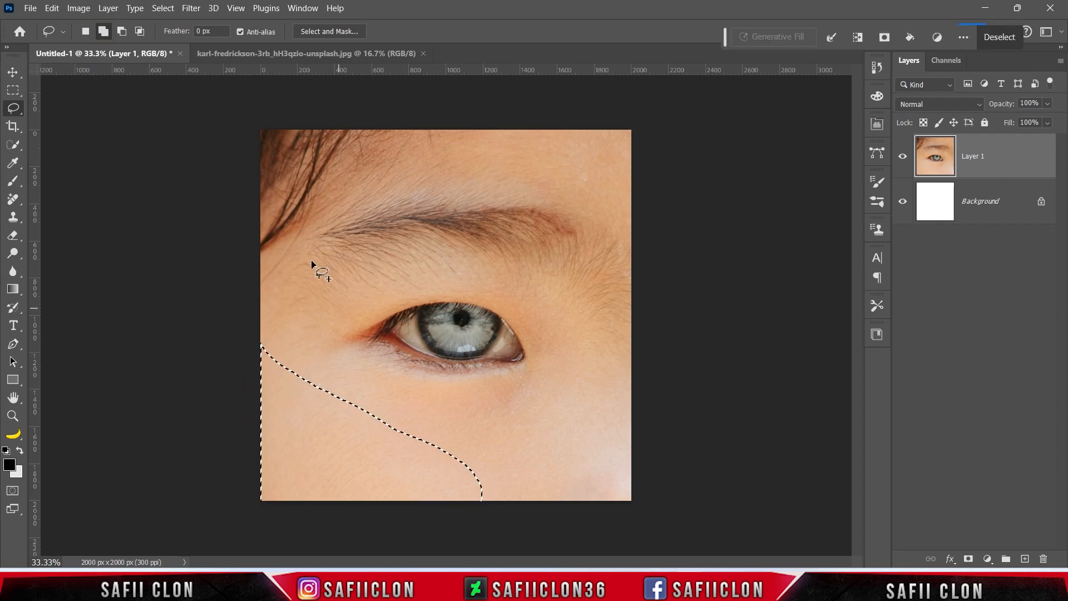
key("v")
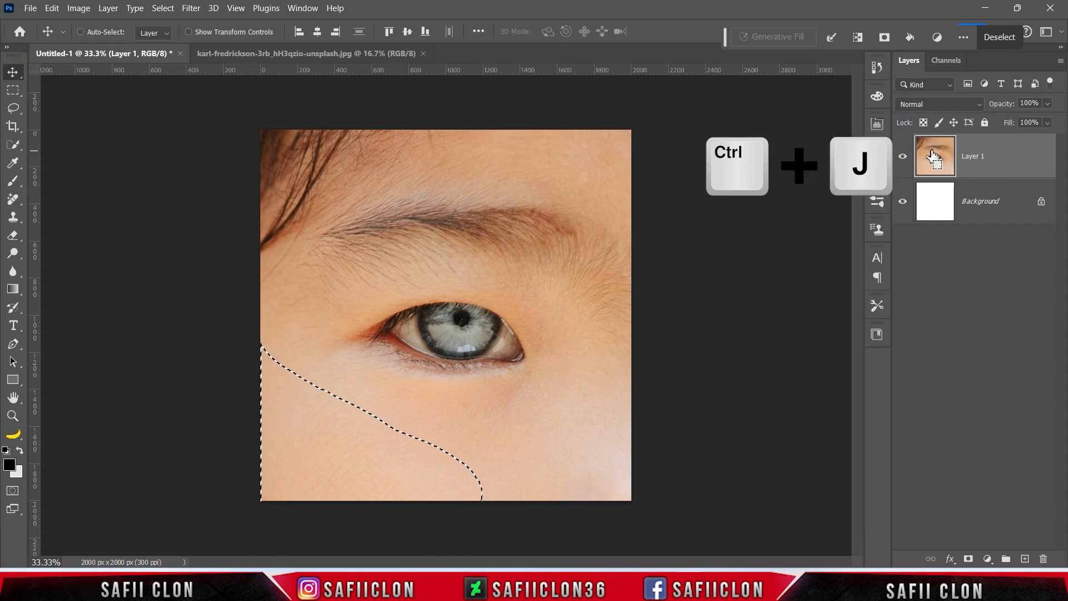
key("ctrl+j")
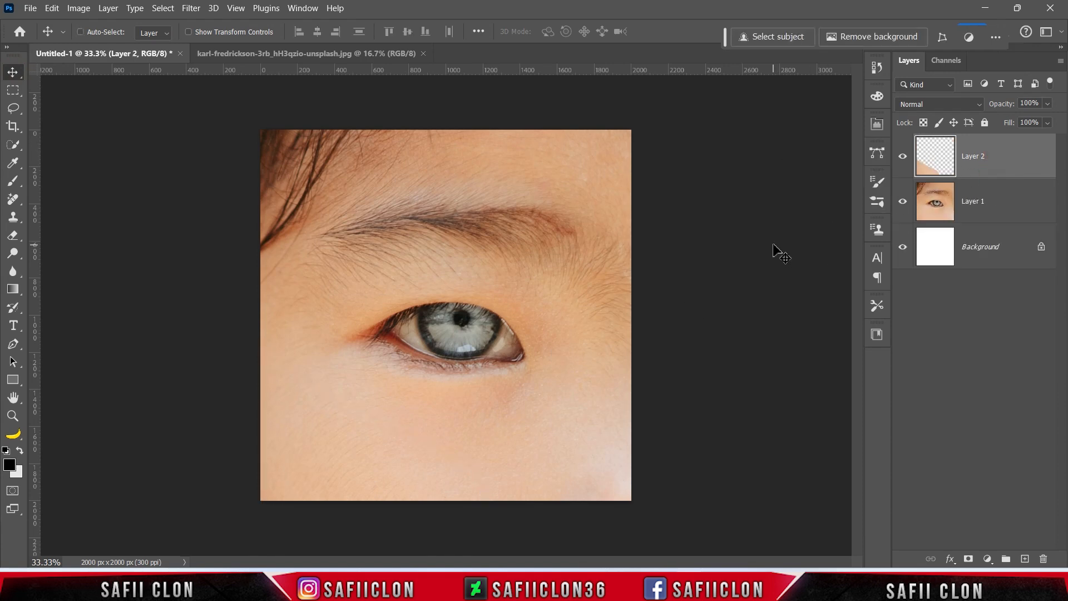
Move, rotate and enlarge the copied skin patch toward the top-left corner.
key("ctrl+t")
left_click_drag(363, 469, 391, 316)
left_click_drag(520, 214, 412, 374)
left_click_drag(406, 324, 338, 286)
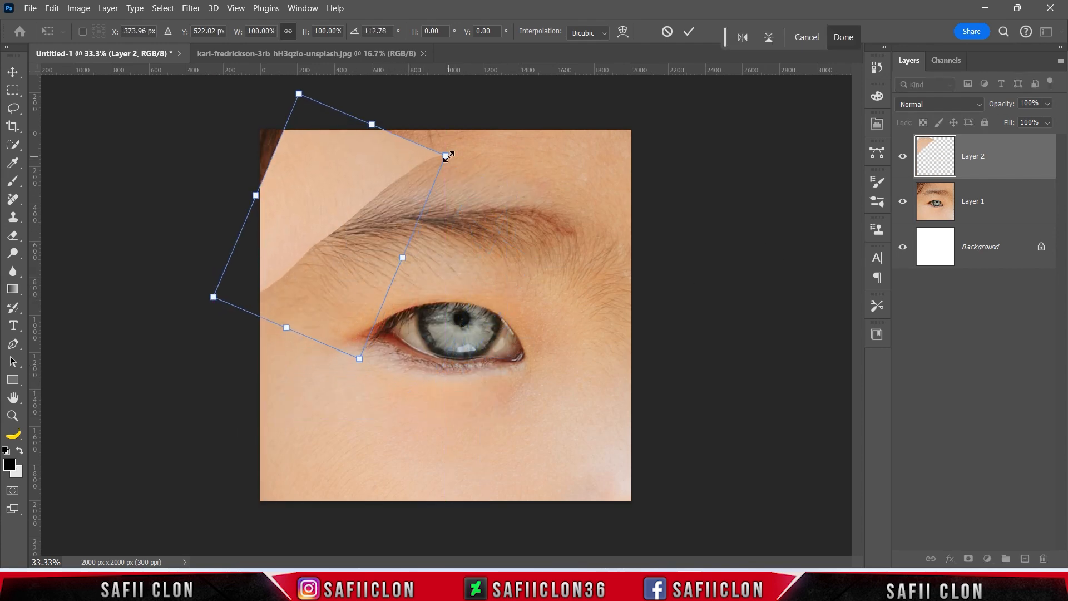
left_click_drag(445, 155, 476, 136)
mouse_move(416, 229)
left_mouse_down()
mouse_move(388, 214)
mouse_move(407, 224)
left_mouse_up()
left_click_drag(528, 278, 529, 258)
left_click_drag(341, 312, 348, 312)
left_click_drag(461, 123, 460, 124)
left_click_drag(385, 223, 388, 229)
left_click_drag(487, 307, 474, 322)
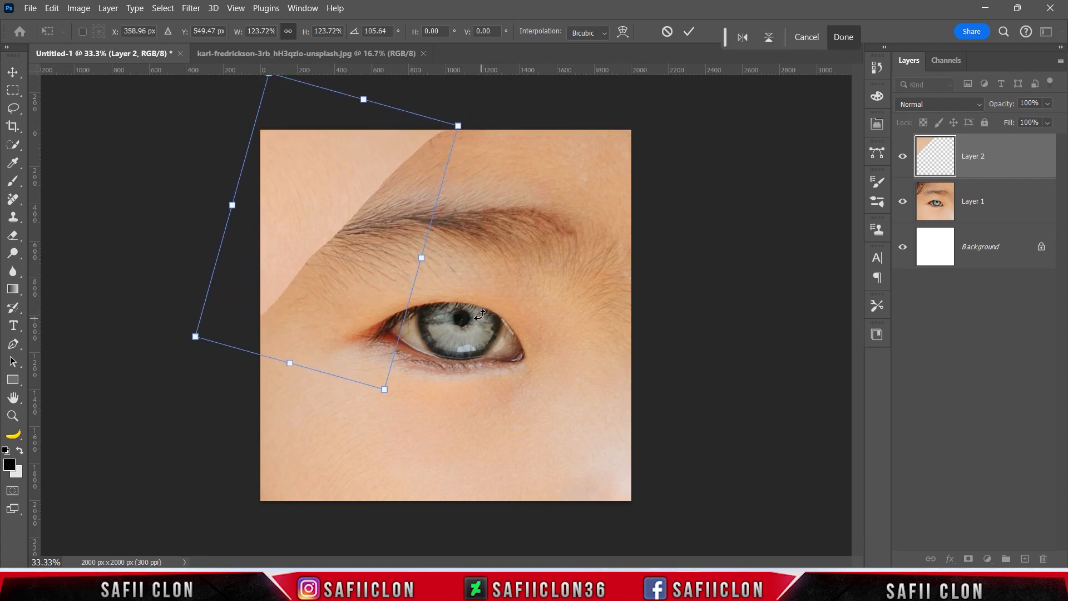
Set Layer 2 to Pin Light and finalize it at about 131% scale and 103° rotation.
left_click(930, 107)
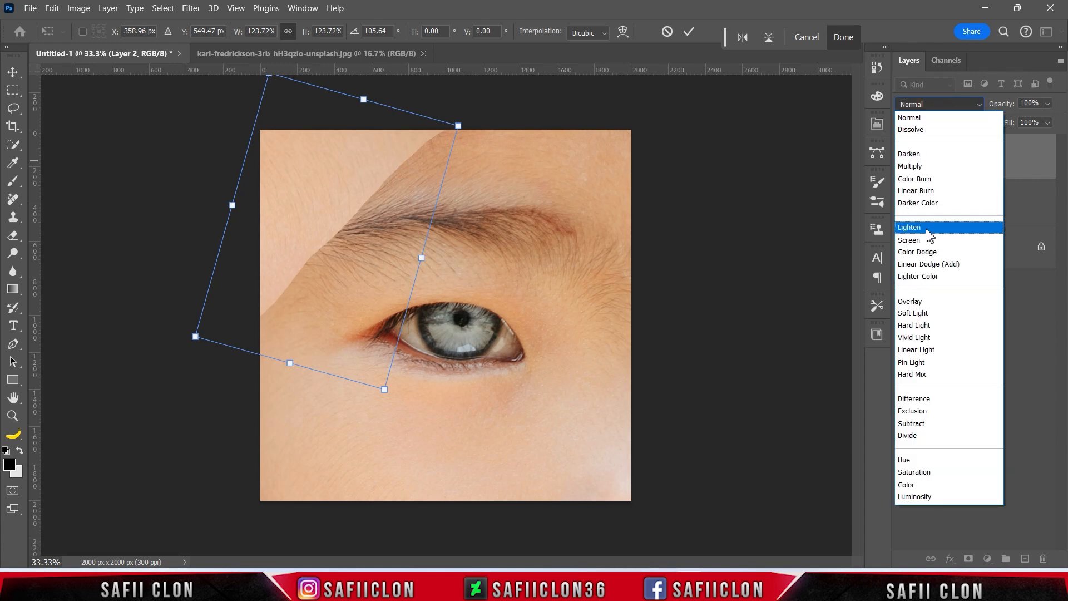
left_click(932, 364)
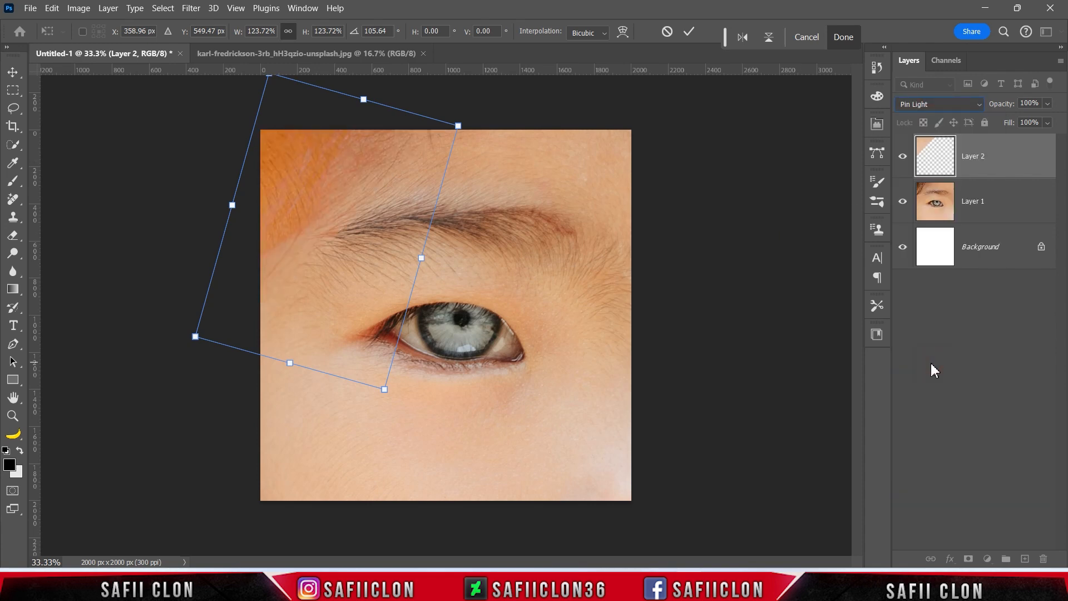
mouse_move(334, 245)
left_mouse_down()
mouse_move(340, 251)
mouse_move(338, 231)
left_mouse_up()
left_click_drag(465, 112, 473, 106)
left_click_drag(395, 192, 390, 198)
left_click_drag(517, 248, 434, 232)
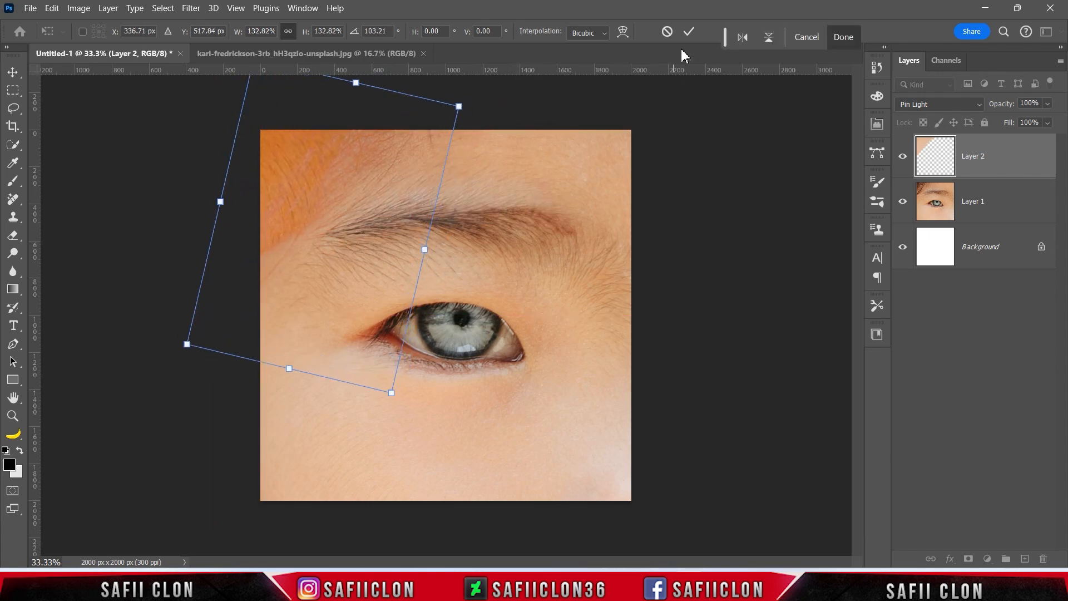
left_click(688, 31)
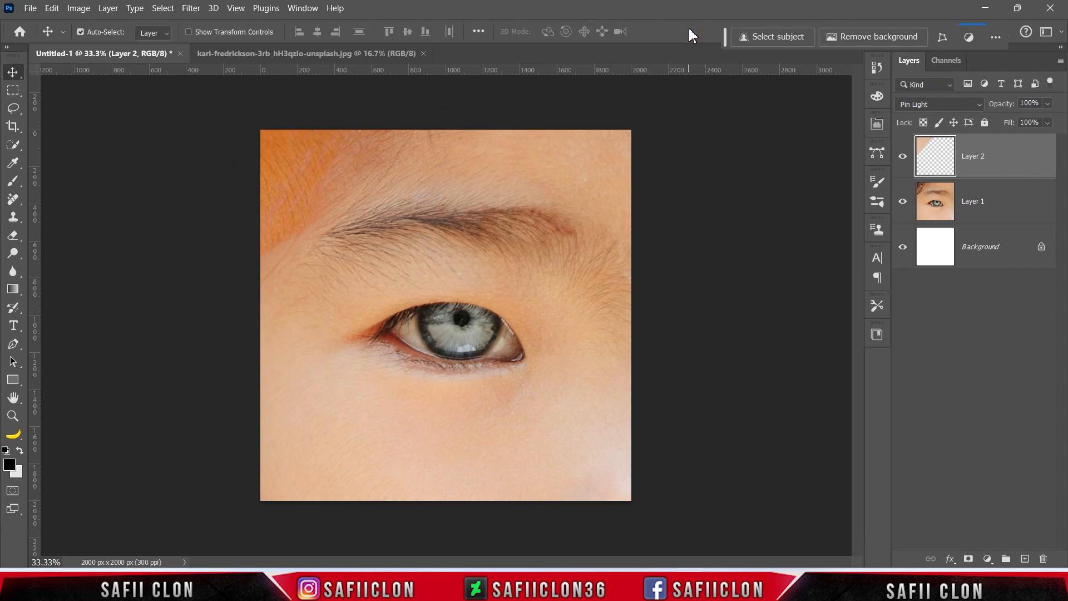
Enlarge Layer 1, the eye, to 104.82%.
left_click(1011, 207)
key("ctrl+t")
mouse_move(676, 291)
left_mouse_down()
mouse_move(699, 284)
mouse_move(687, 283)
left_mouse_up()
left_click_drag(551, 338, 549, 341)
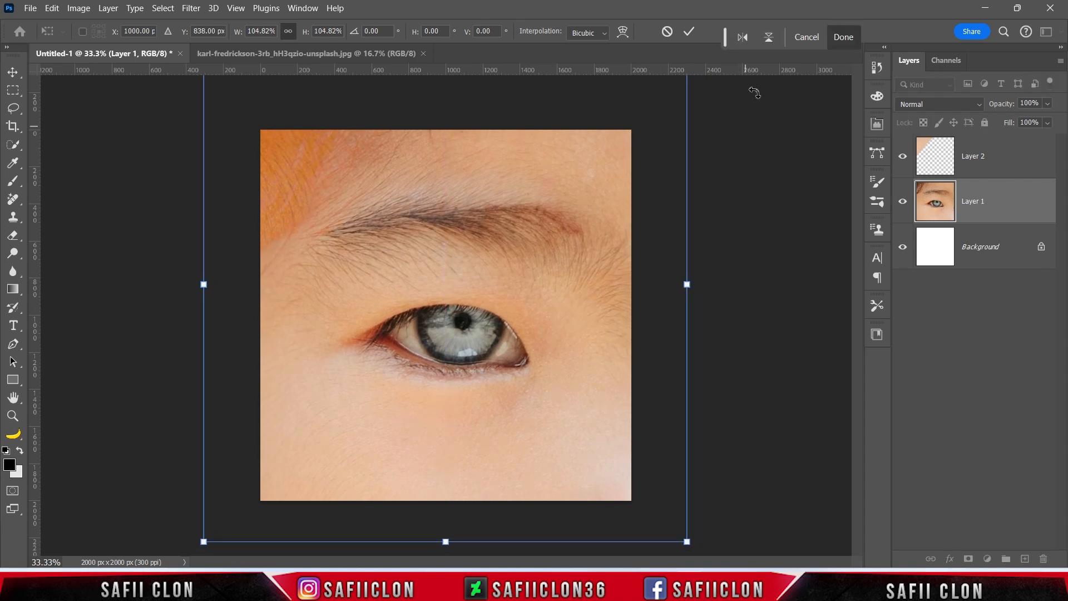
left_click(694, 31)
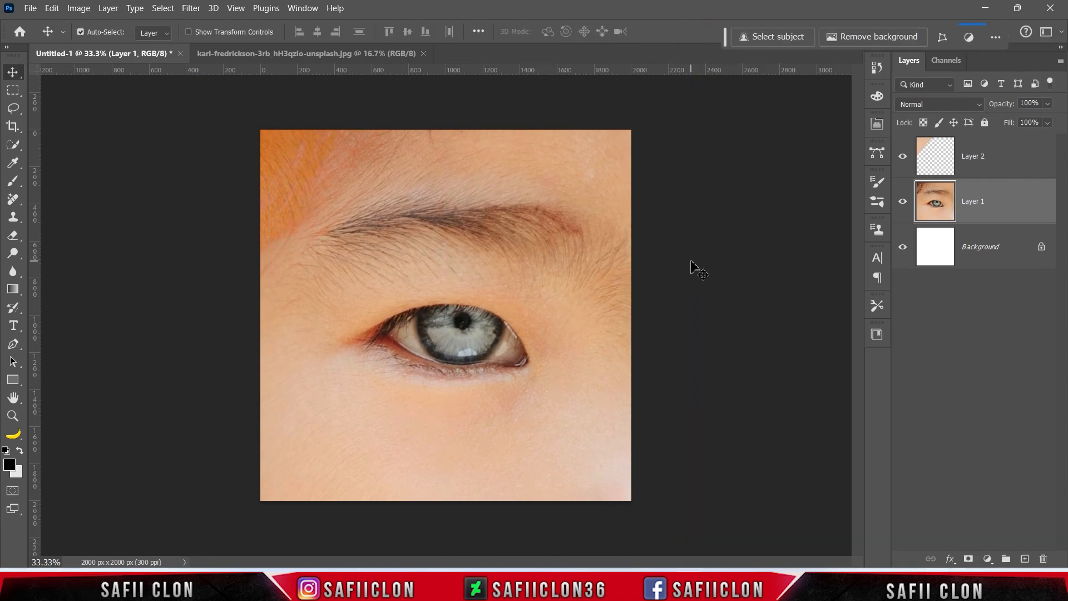
Add a Color Balance adjustment clipped to the Layer 2 skin patch.
left_click(1003, 163)
left_click(903, 156)
left_click(903, 157)
left_click(988, 559)
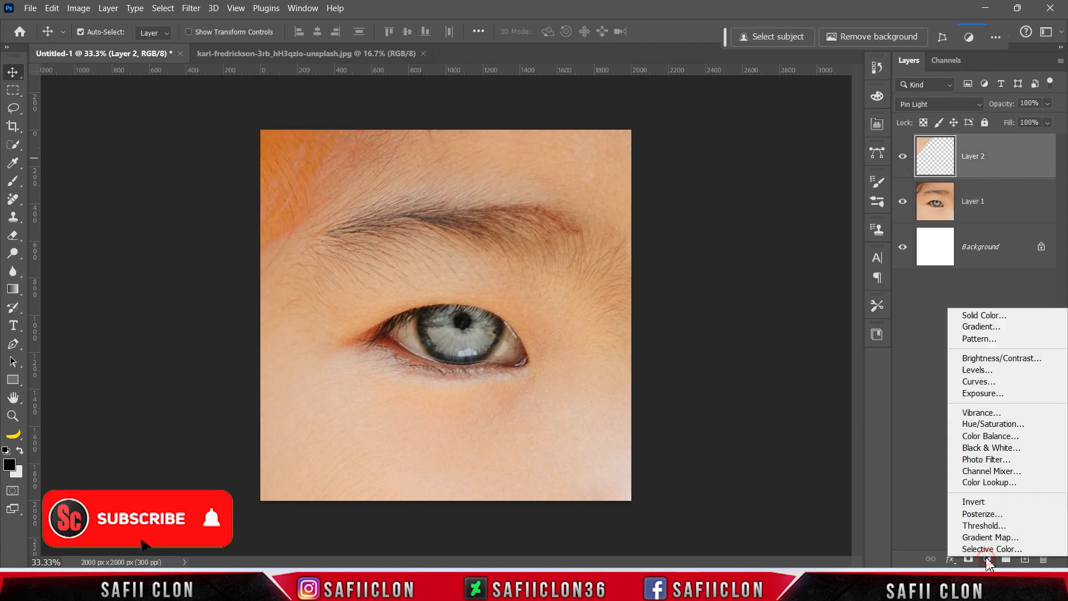
left_click(993, 436)
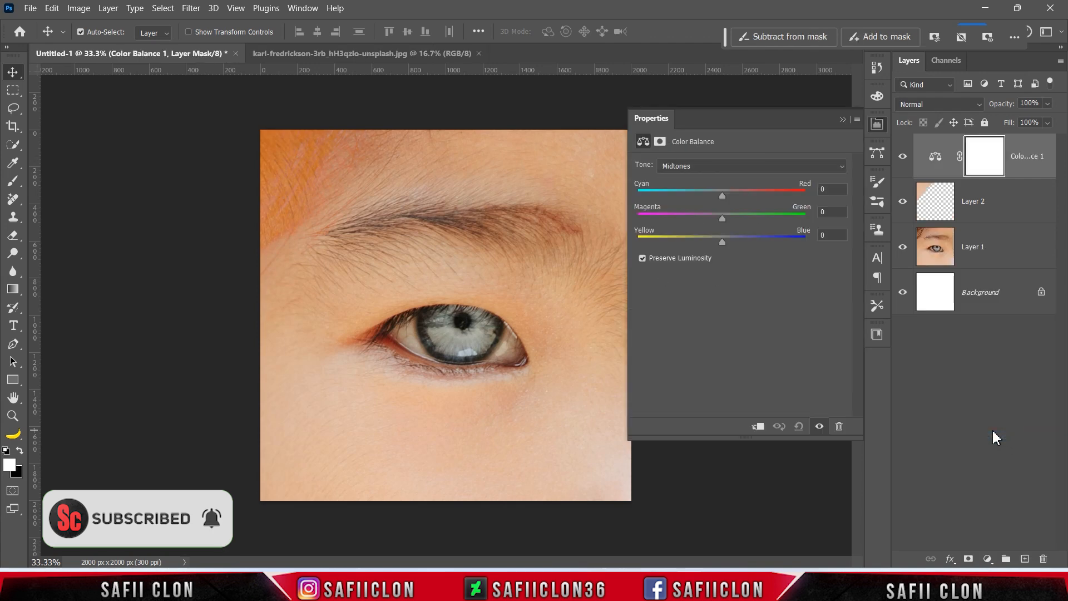
left_click(758, 426)
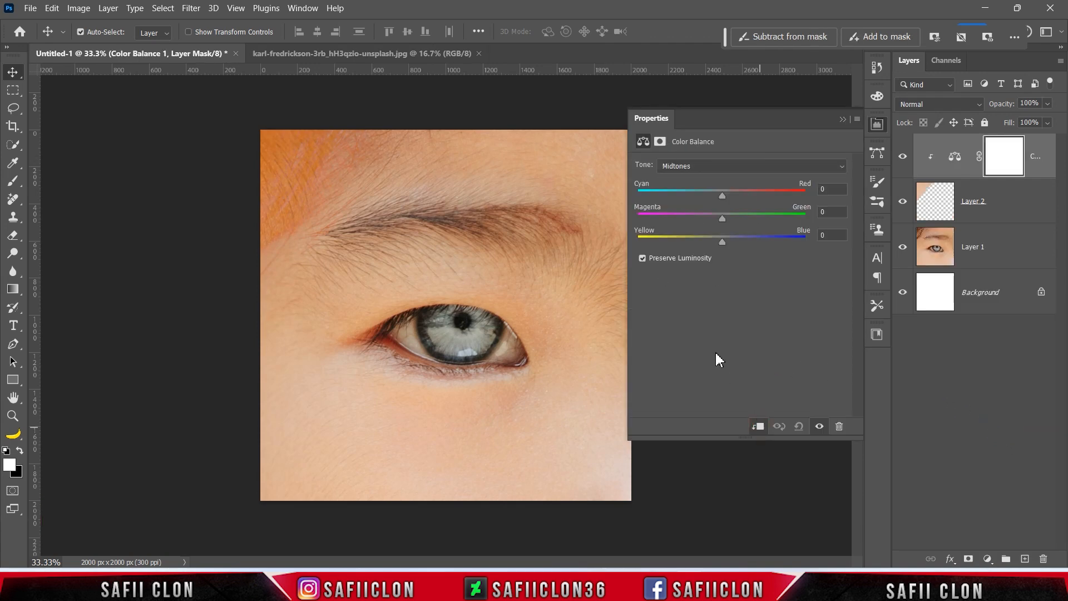
Shift shadows slightly cyan, midtones cyan -22, highlights cyan -6 and blue +12.
left_click(710, 166)
left_click(710, 180)
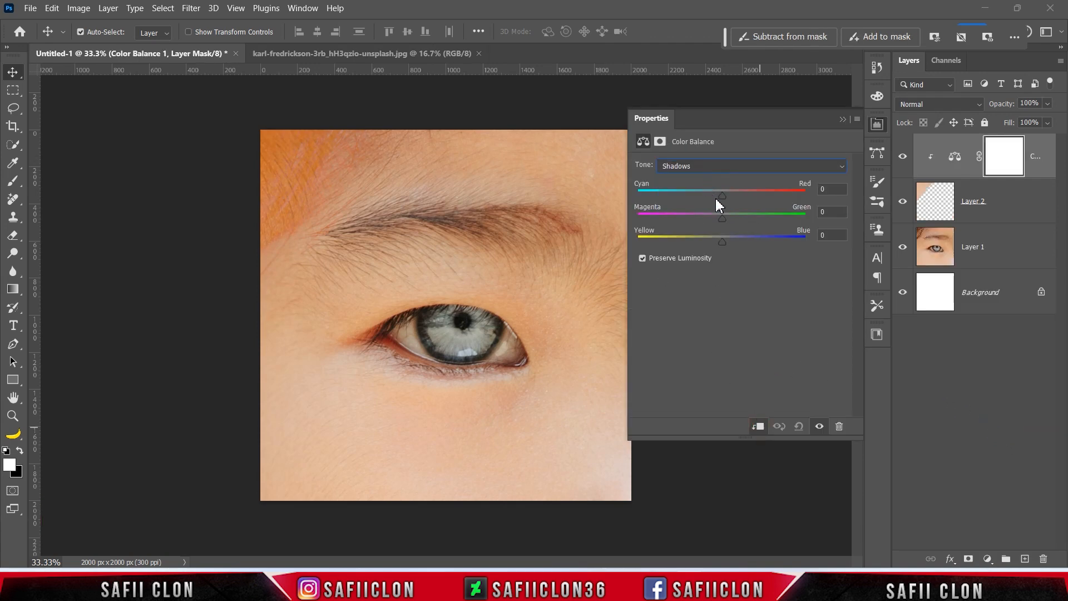
left_click_drag(716, 198, 717, 198)
left_click(726, 167)
left_click(706, 190)
left_click_drag(722, 197, 703, 197)
left_click(722, 167)
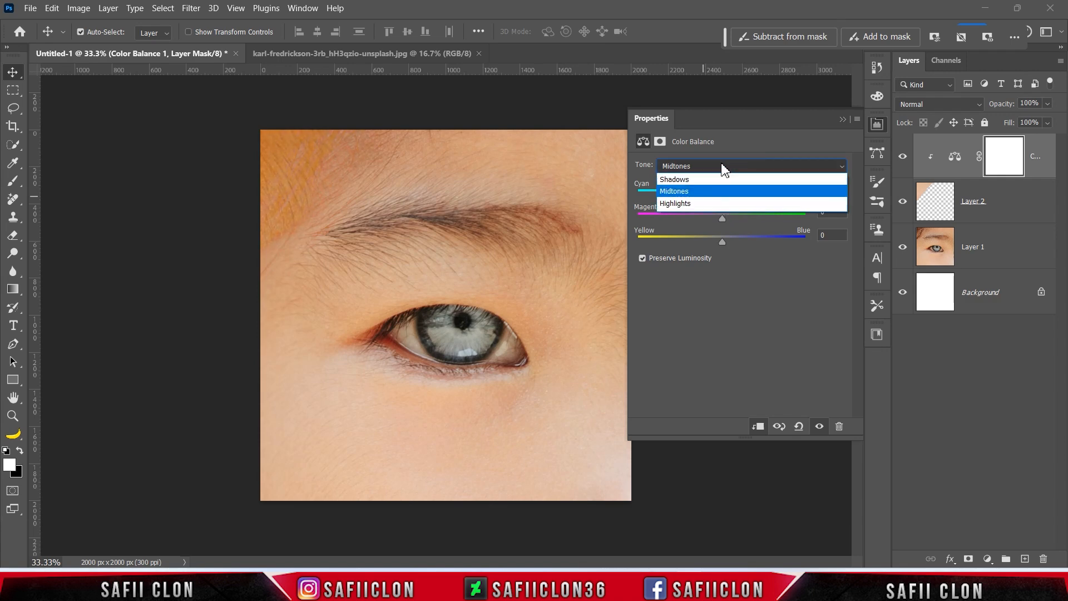
left_click(723, 204)
left_click_drag(720, 197, 719, 199)
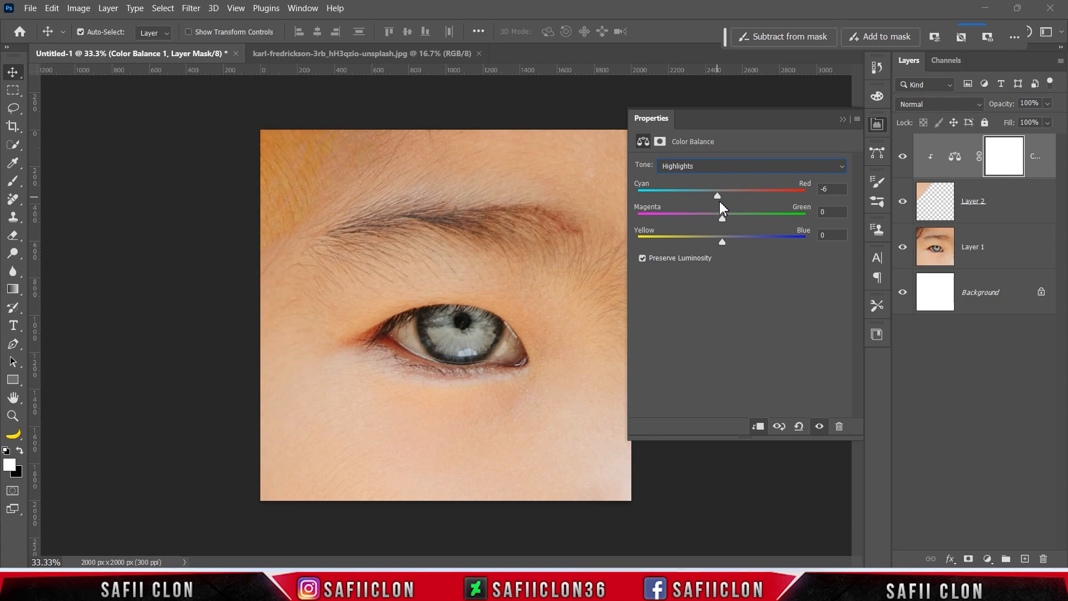
left_click_drag(722, 242, 730, 243)
left_click(842, 119)
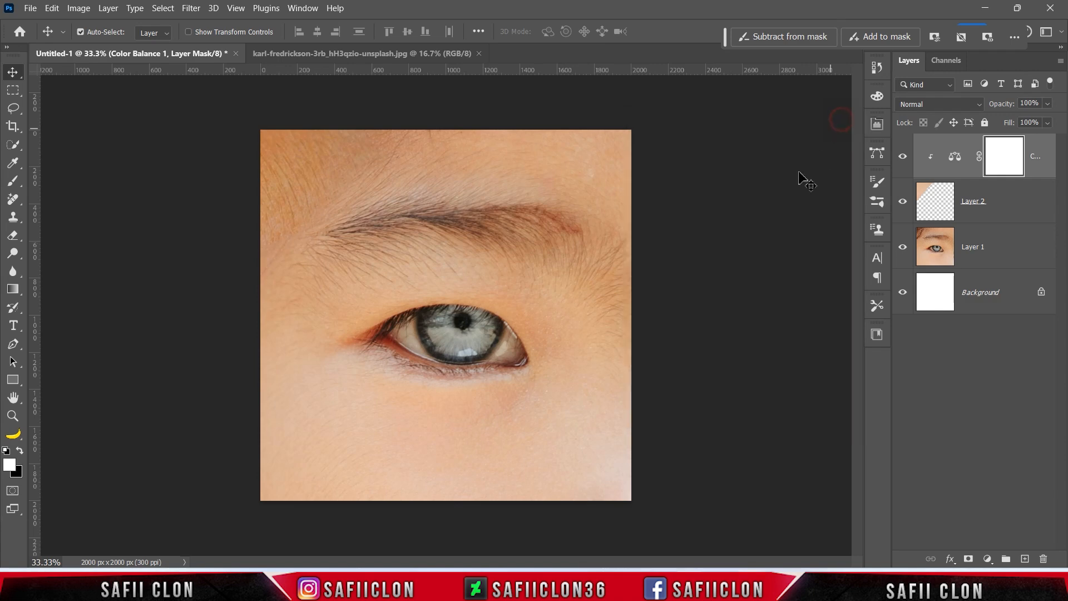
Toggle the Color Balance layer to compare, then reselect the skin patch layer.
left_click(902, 157)
left_click(903, 157)
left_click(902, 158)
left_click(903, 157)
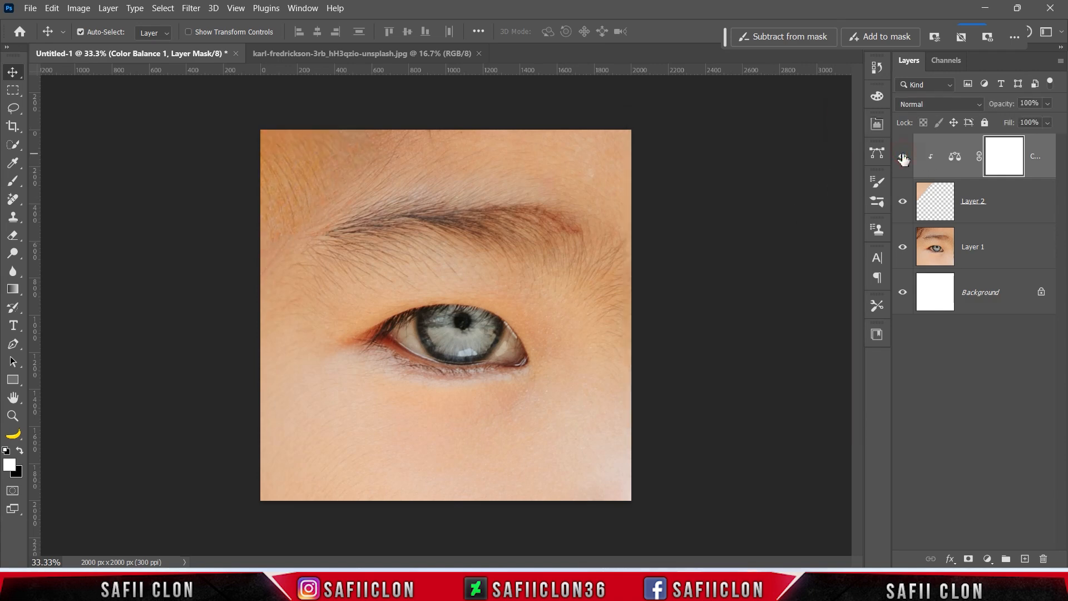
left_click(1014, 210)
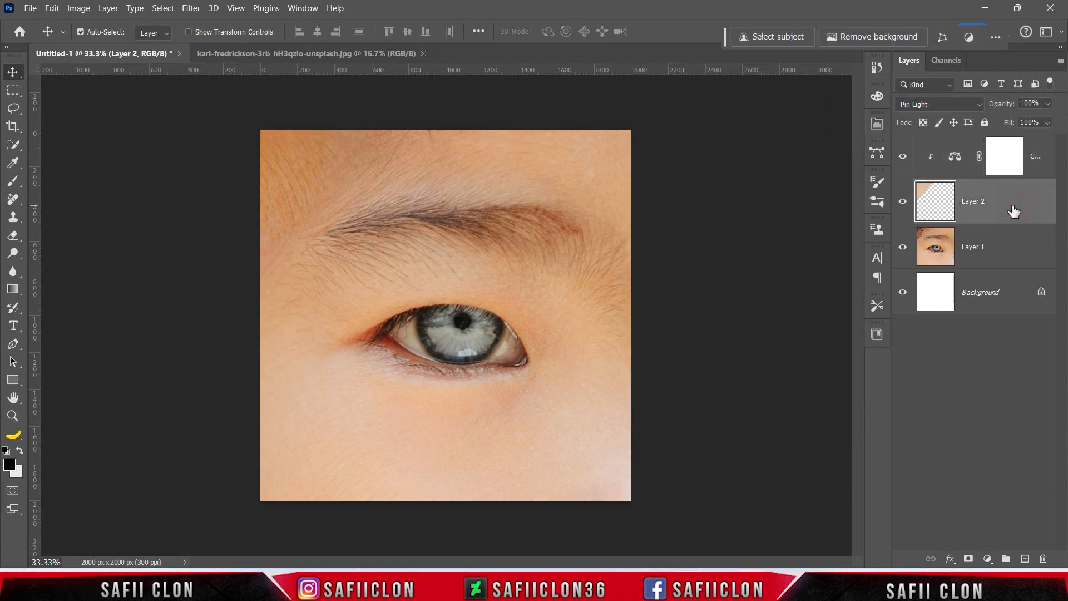
Add a mask to Layer 2 and set up a soft round black brush at 12% opacity.
left_click(969, 559)
left_click_drag(13, 181, 58, 179)
left_click(102, 33)
left_click(106, 212)
left_click(101, 31)
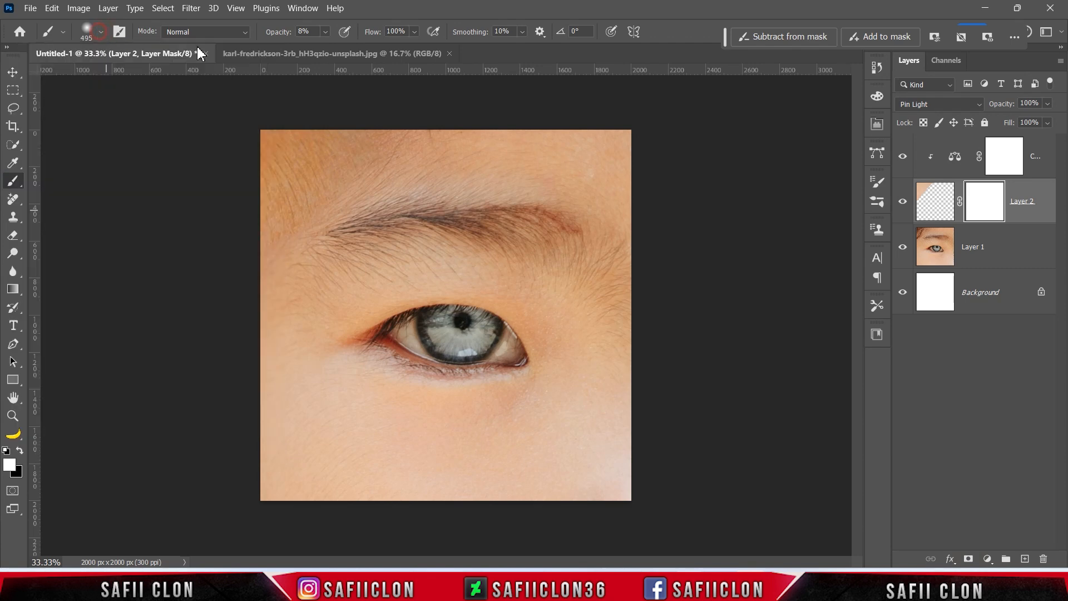
left_click(325, 32)
left_click_drag(329, 48, 332, 49)
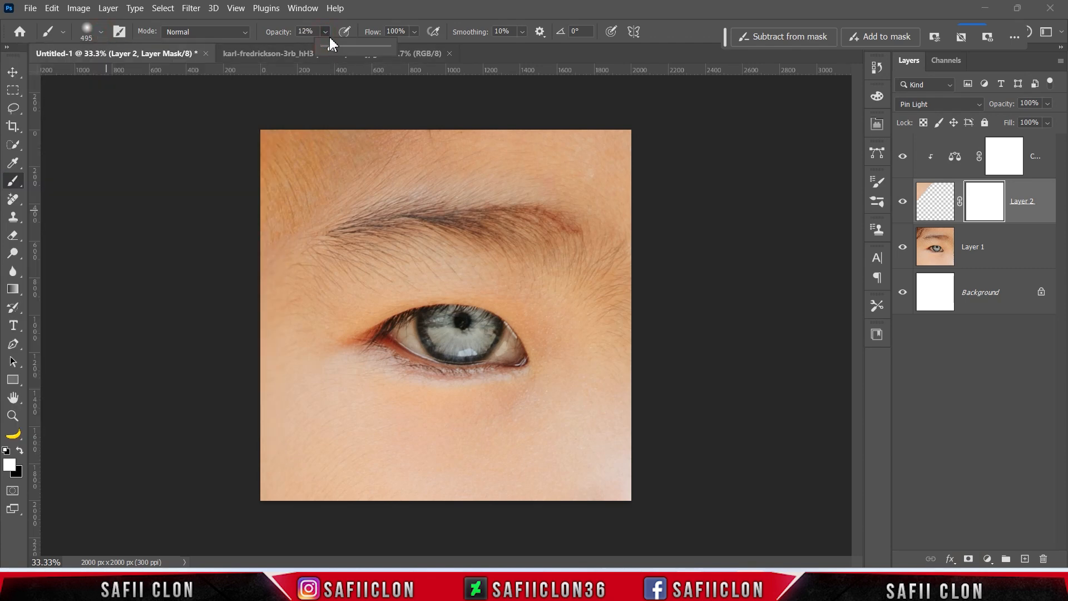
left_click(19, 450)
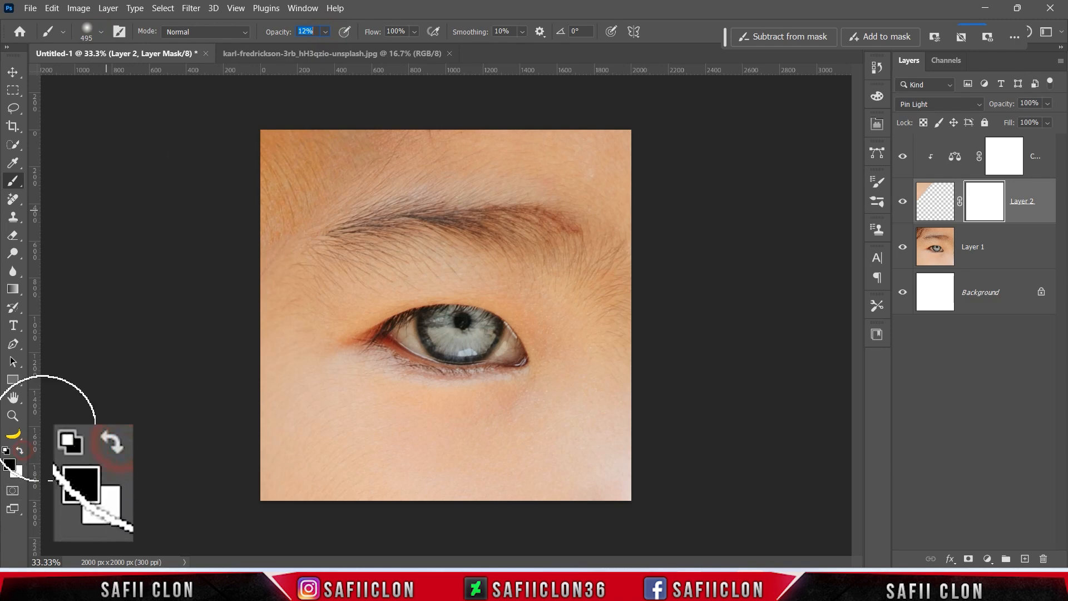
Softly paint Layer 2's mask below the brow's inner end and compare the result.
key("bracketleft")
key("bracketleft")
key("bracketleft")
key("bracketleft")
key("bracketleft")
mouse_move(286, 284)
left_mouse_down()
mouse_move(405, 185)
mouse_move(438, 141)
mouse_move(284, 286)
mouse_move(273, 312)
mouse_move(326, 250)
mouse_move(281, 309)
mouse_move(325, 336)
left_mouse_up()
key("bracketright")
key("bracketright")
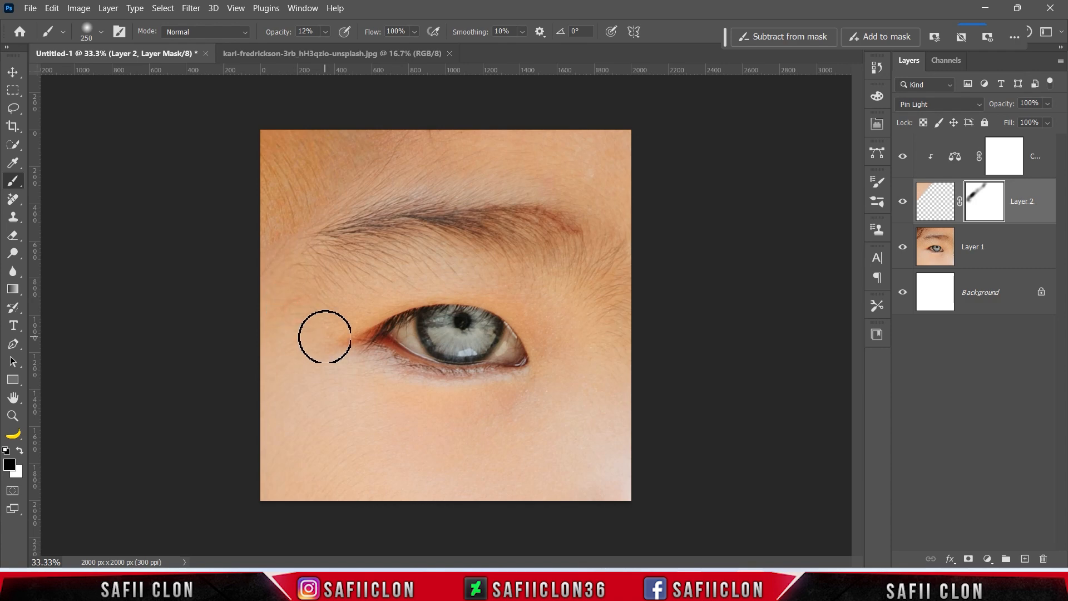
left_click(901, 203)
left_click(901, 203)
left_click(901, 203)
left_click(901, 203)
left_click(1013, 249)
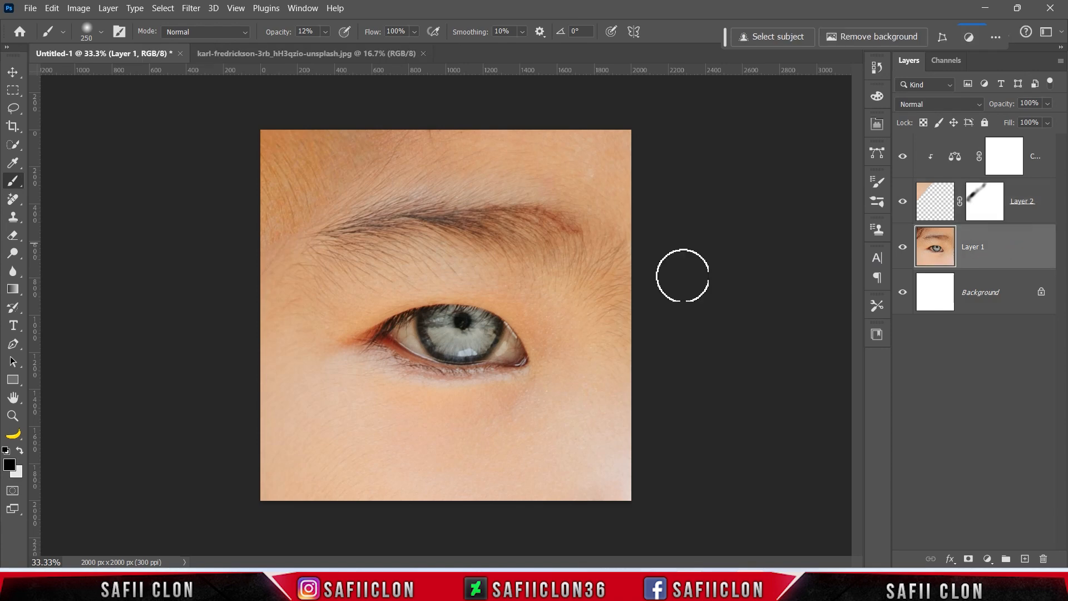
Paint out the pupil on Layer 1 with the Remove Tool at 50% zoom.
left_click(15, 203)
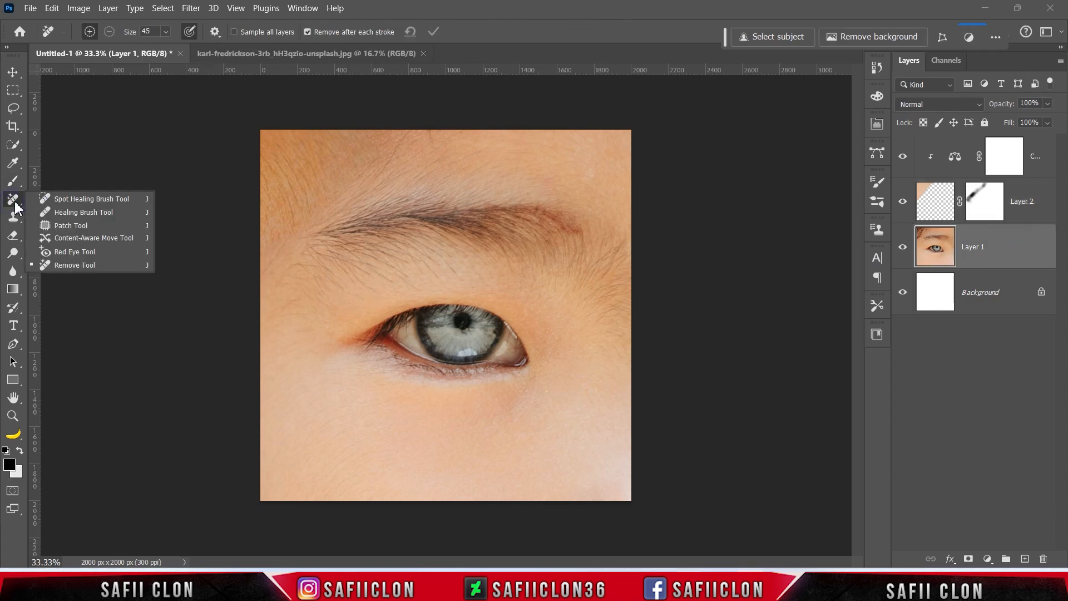
left_click(82, 266)
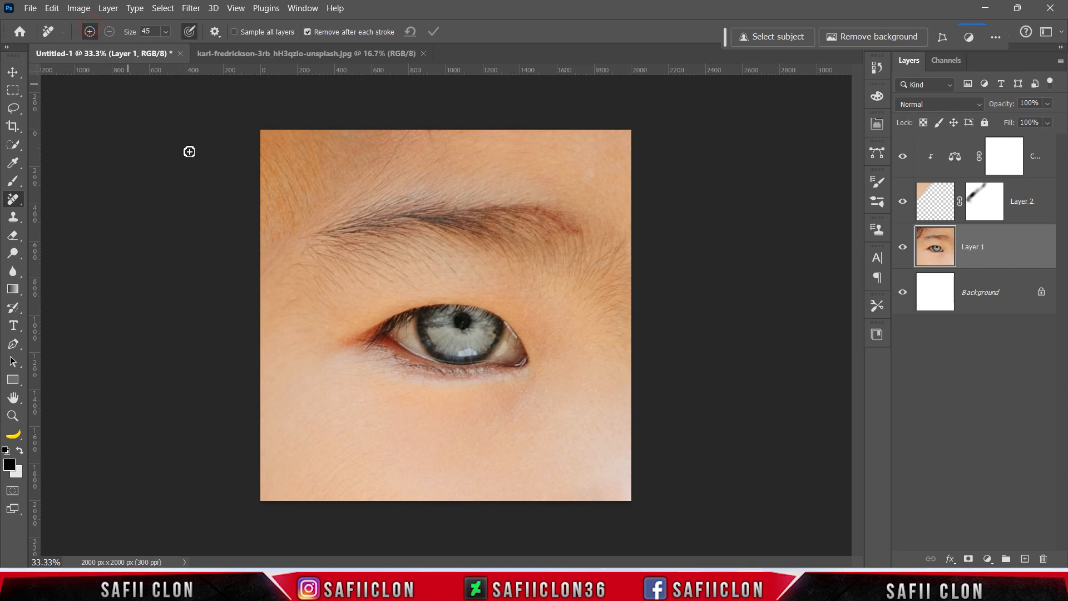
key("ctrl+plus")
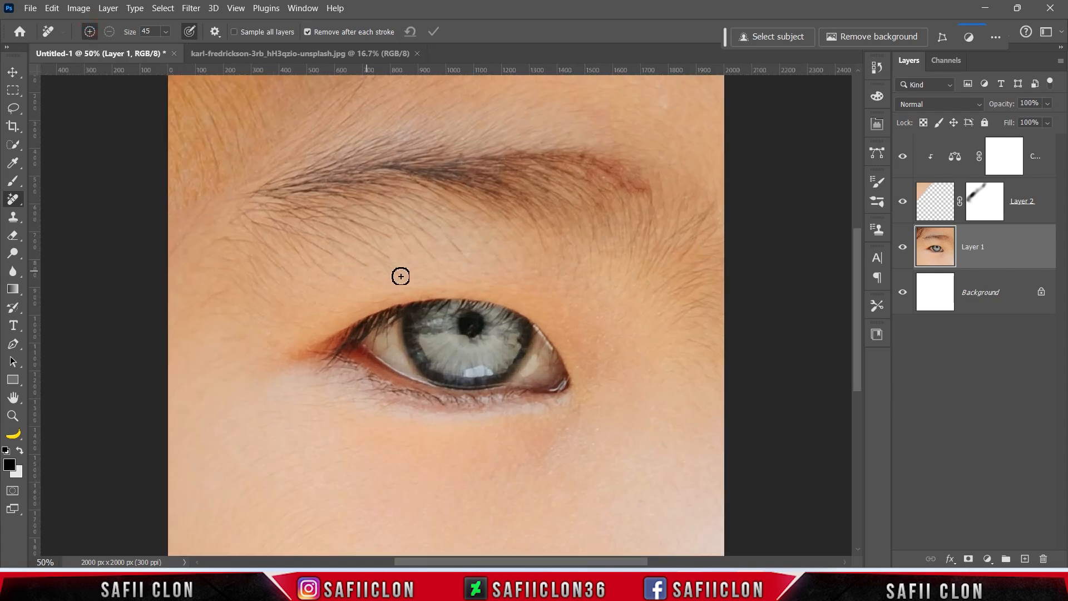
mouse_move(493, 343)
left_mouse_down()
mouse_move(468, 321)
mouse_move(477, 334)
mouse_move(460, 329)
mouse_move(478, 339)
mouse_move(467, 325)
mouse_move(476, 320)
mouse_move(485, 334)
mouse_move(452, 317)
mouse_move(473, 322)
left_mouse_up()
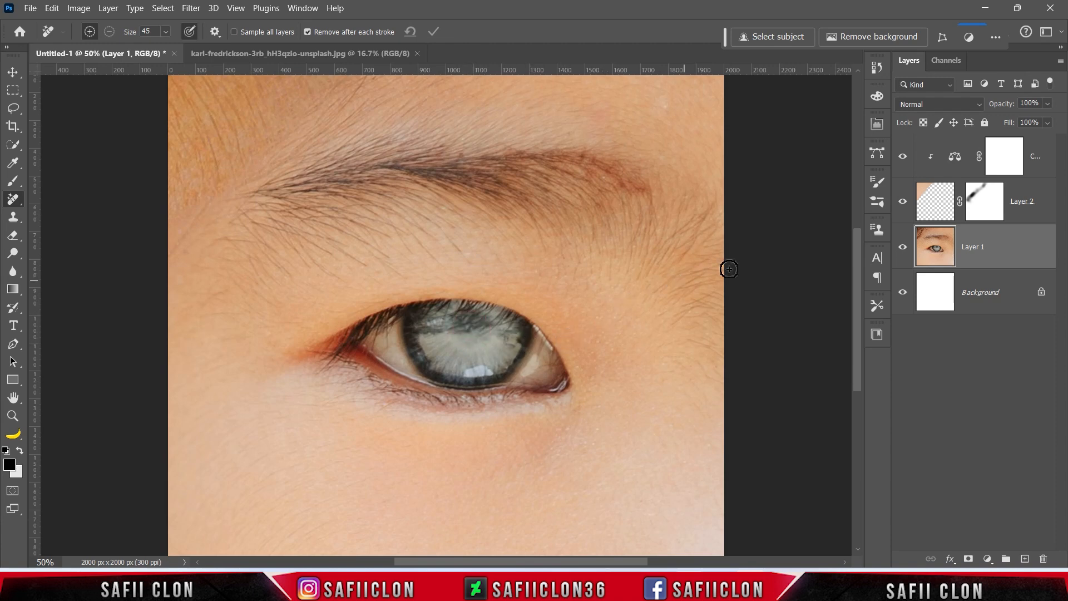
left_click(1039, 150)
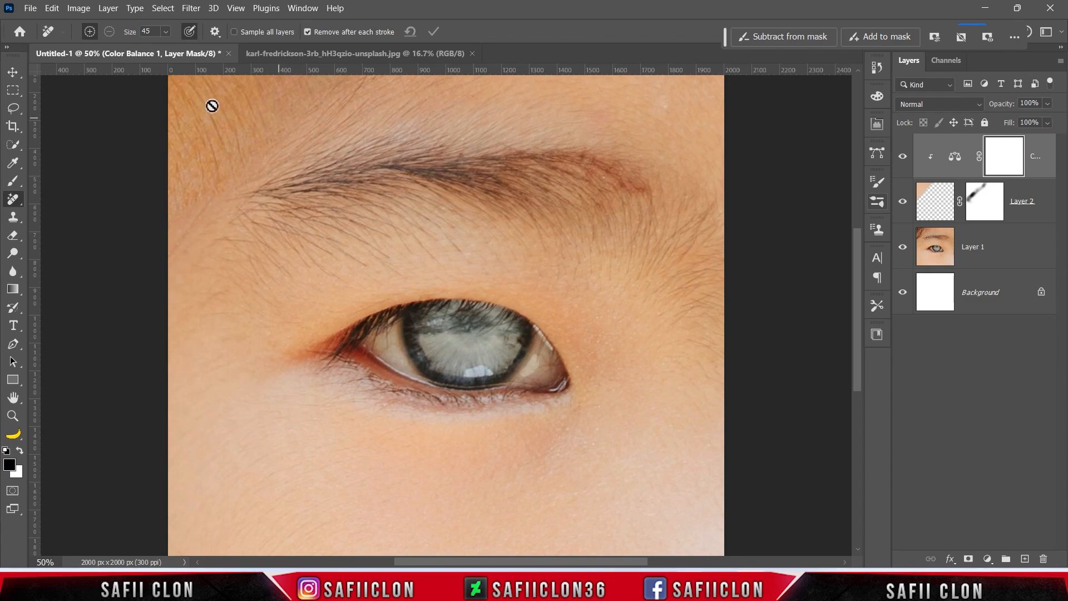
left_click(30, 9)
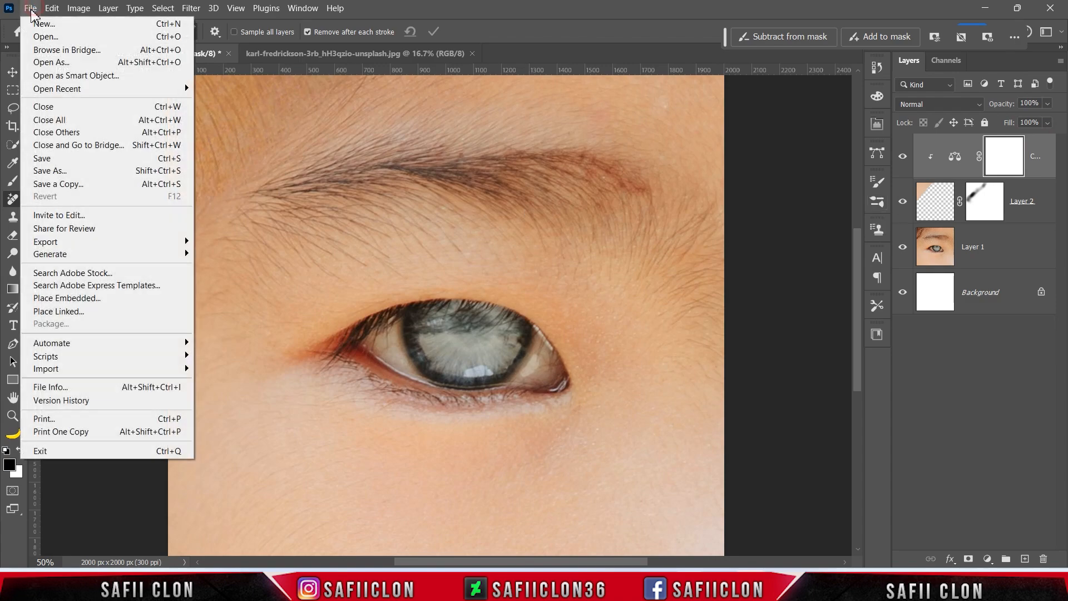
left_click(52, 37)
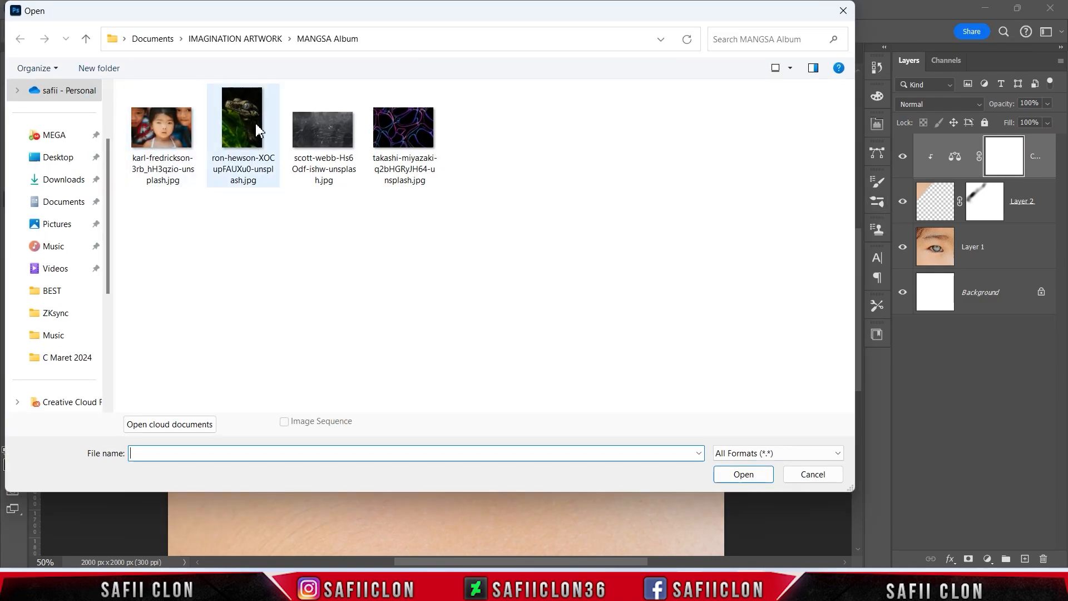
left_click(257, 130)
left_click(727, 476)
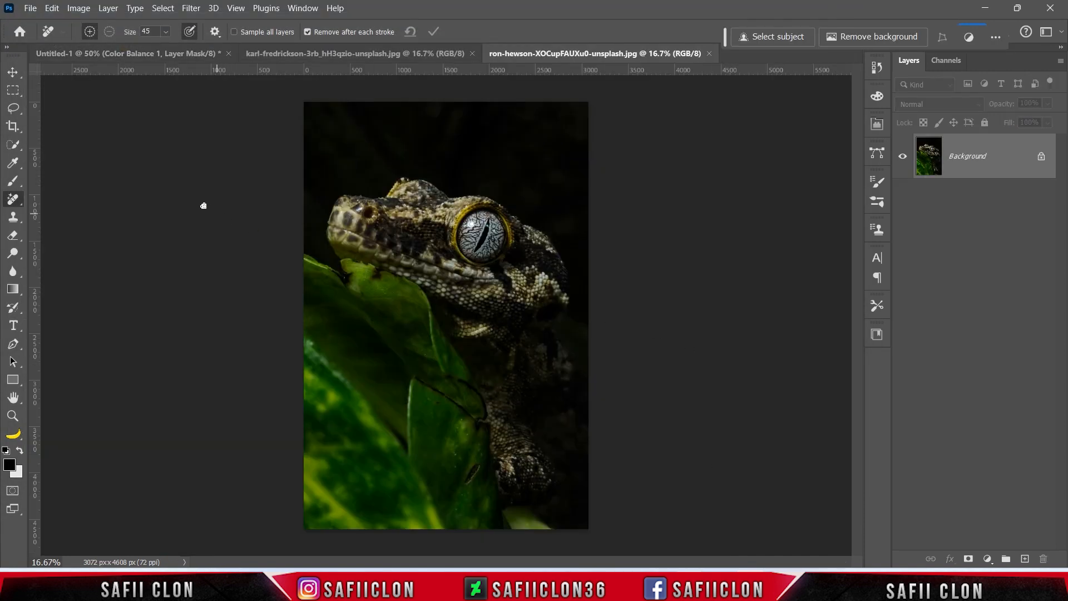
Select the gecko's iris with a small Quick Selection brush.
right_click(13, 145)
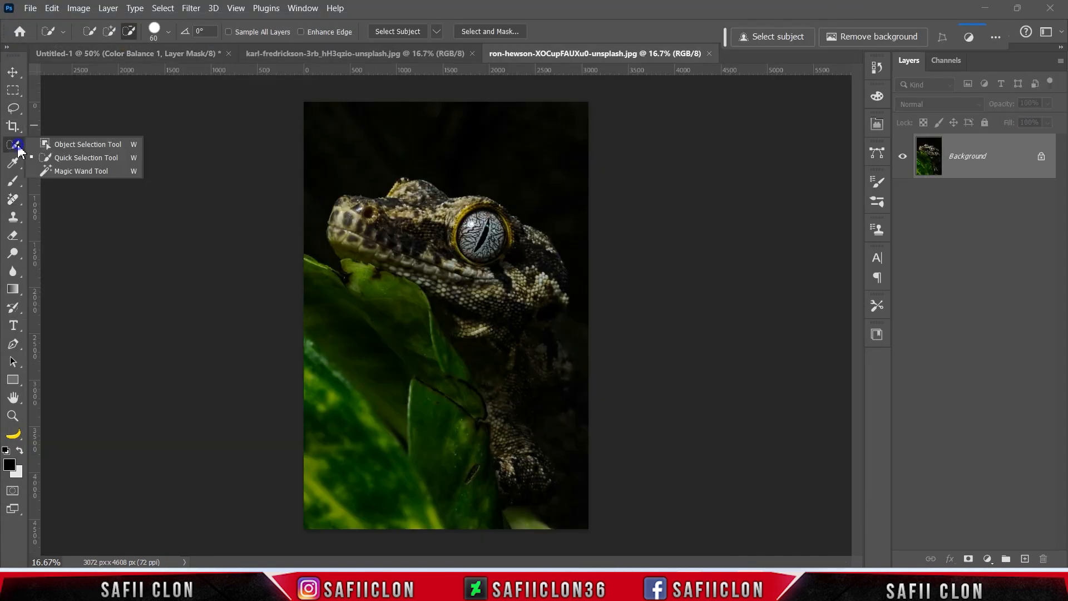
left_click(79, 157)
left_click(109, 31)
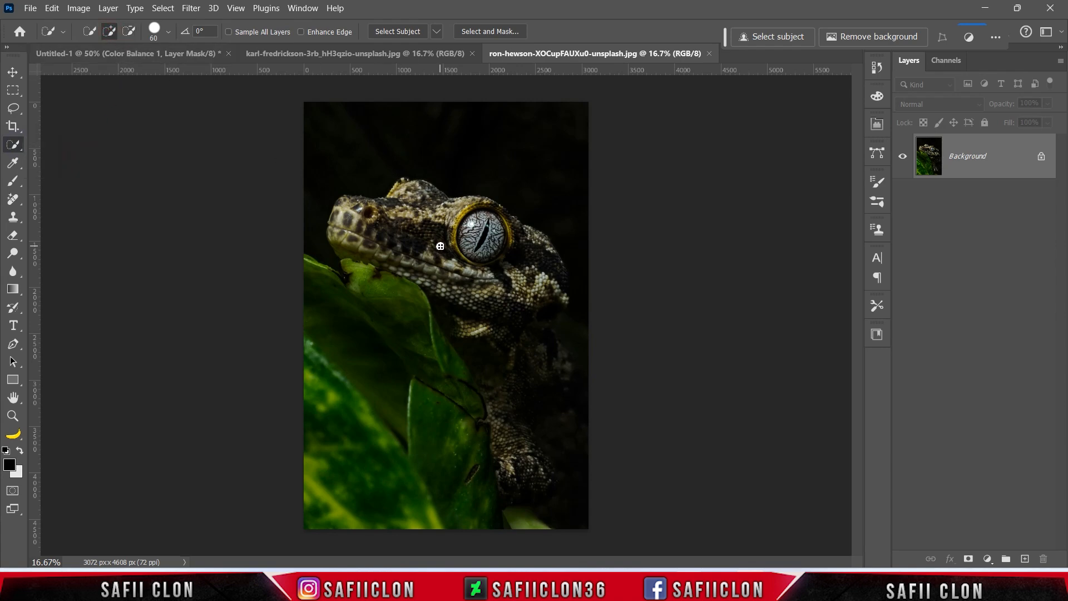
scroll(443, 246, "up", 1)
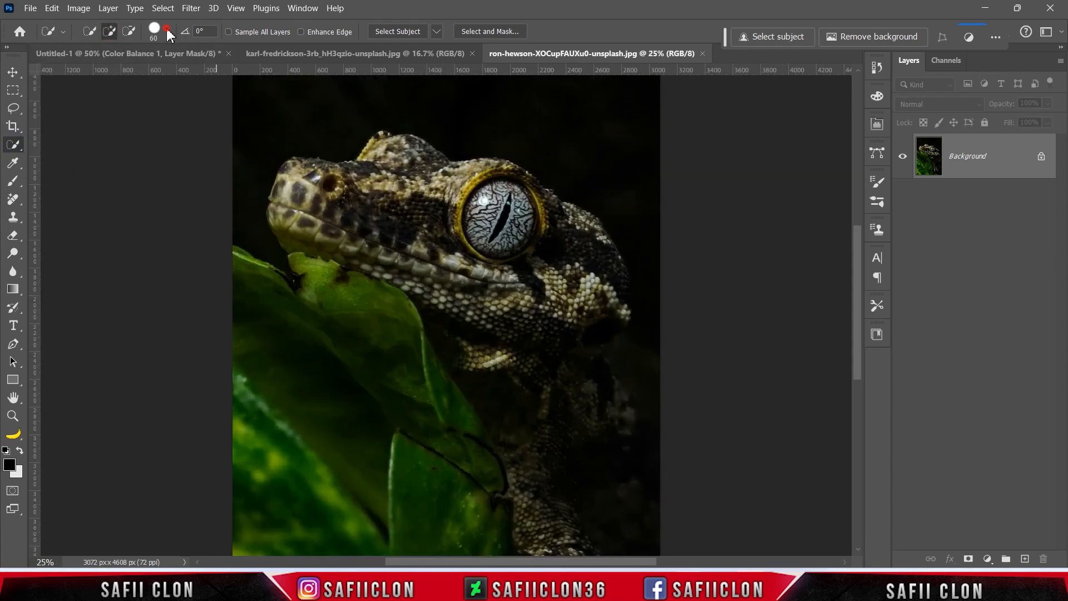
left_click(167, 31)
left_click(168, 34)
mouse_move(495, 206)
left_mouse_down()
mouse_move(507, 201)
mouse_move(490, 204)
mouse_move(501, 235)
mouse_move(479, 221)
mouse_move(508, 240)
mouse_move(518, 230)
mouse_move(489, 244)
mouse_move(483, 204)
mouse_move(506, 186)
mouse_move(508, 210)
left_mouse_up()
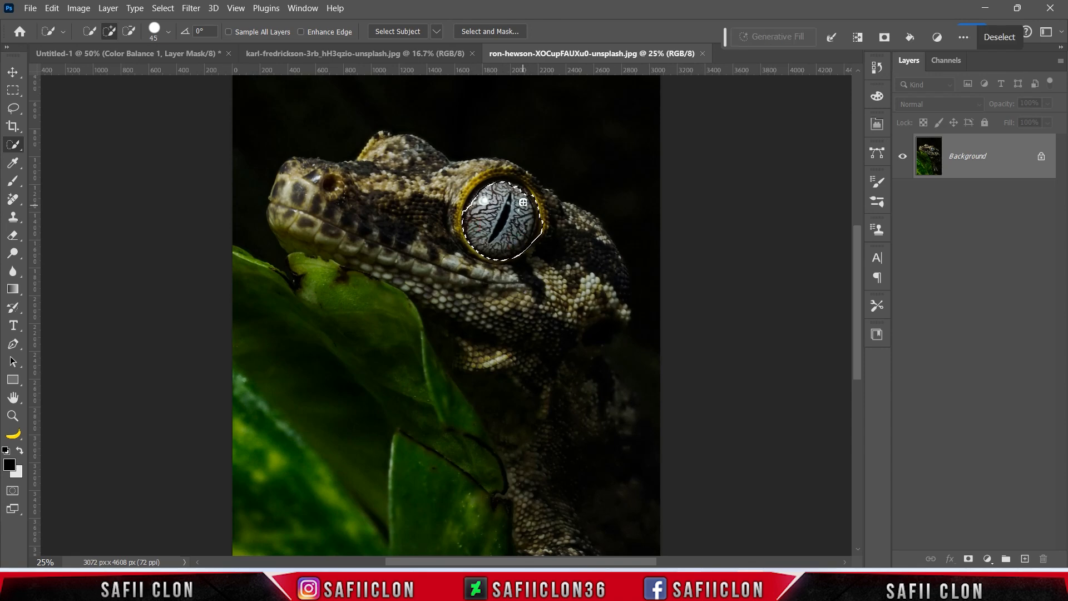
left_click_drag(518, 206, 524, 201)
key("alt")
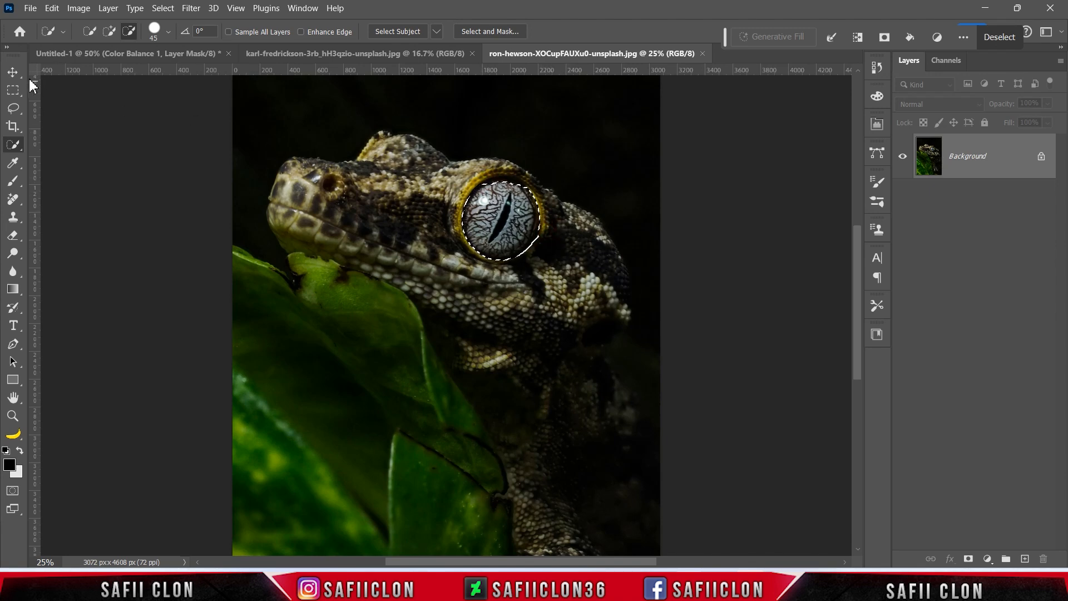
Drag the gecko iris onto the child's eye in Untitled-1 as Layer 3.
key("v")
left_click_drag(525, 239, 144, 64)
left_click_drag(528, 365, 479, 343)
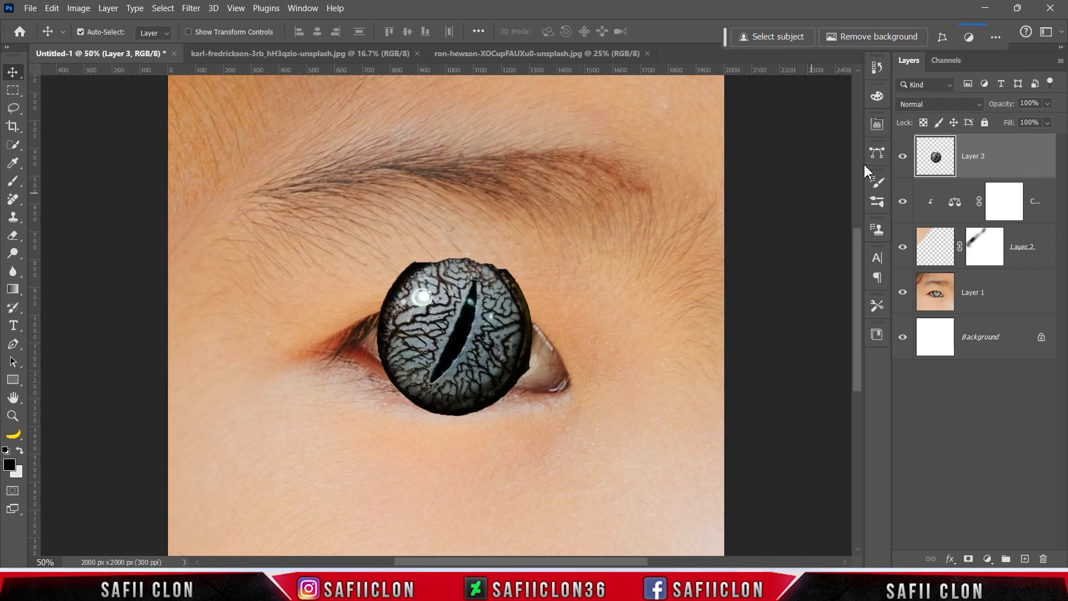
Set Layer 3 to Overlay and scale the gecko iris over the child's iris.
left_click(926, 106)
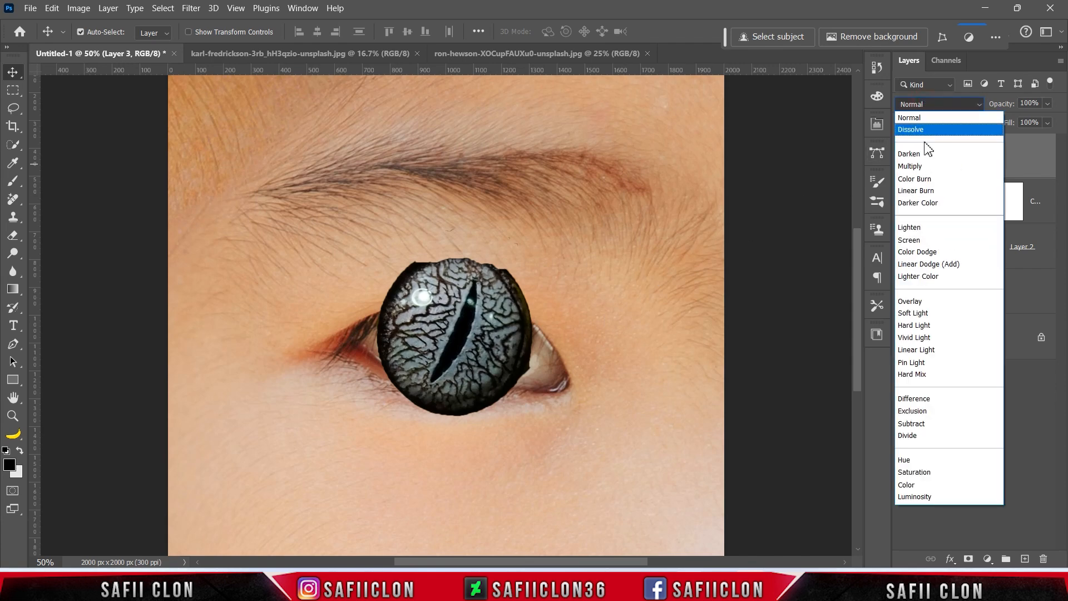
left_click(923, 301)
key("ctrl+t")
left_click_drag(529, 373, 478, 371)
left_click_drag(437, 353, 465, 371)
left_click_drag(503, 280, 528, 257)
left_click_drag(543, 253, 536, 247)
Fine-tune the gecko iris to 81% by 75% and commit the transform.
left_click_drag(528, 322, 534, 321)
left_click_drag(407, 329, 403, 329)
left_click_drag(490, 352, 490, 351)
left_click_drag(531, 249, 530, 250)
left_click_drag(556, 328, 555, 335)
left_click_drag(530, 322, 531, 322)
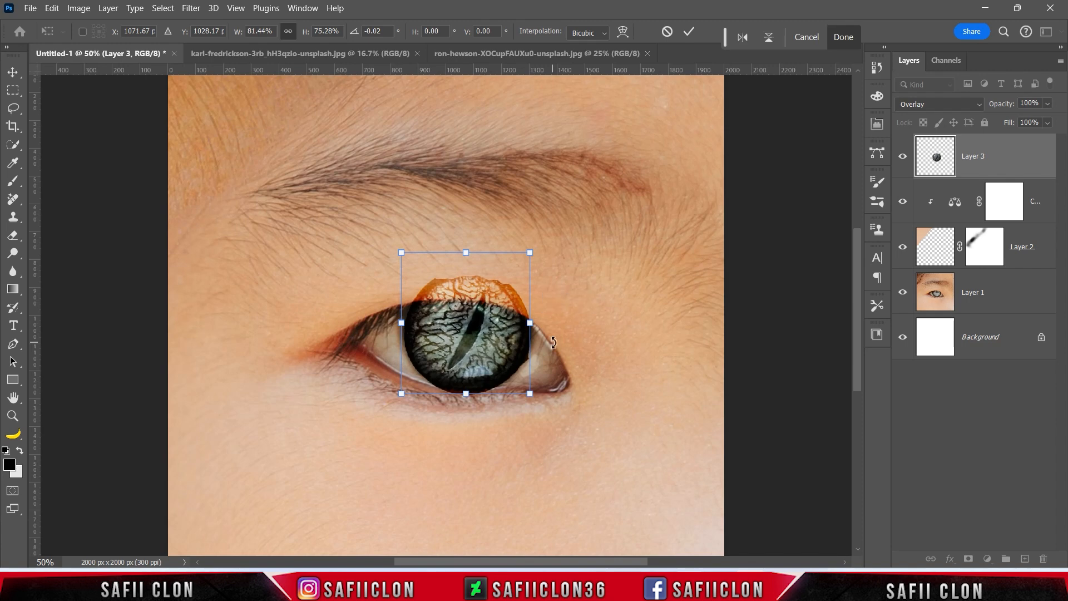
left_click(689, 31)
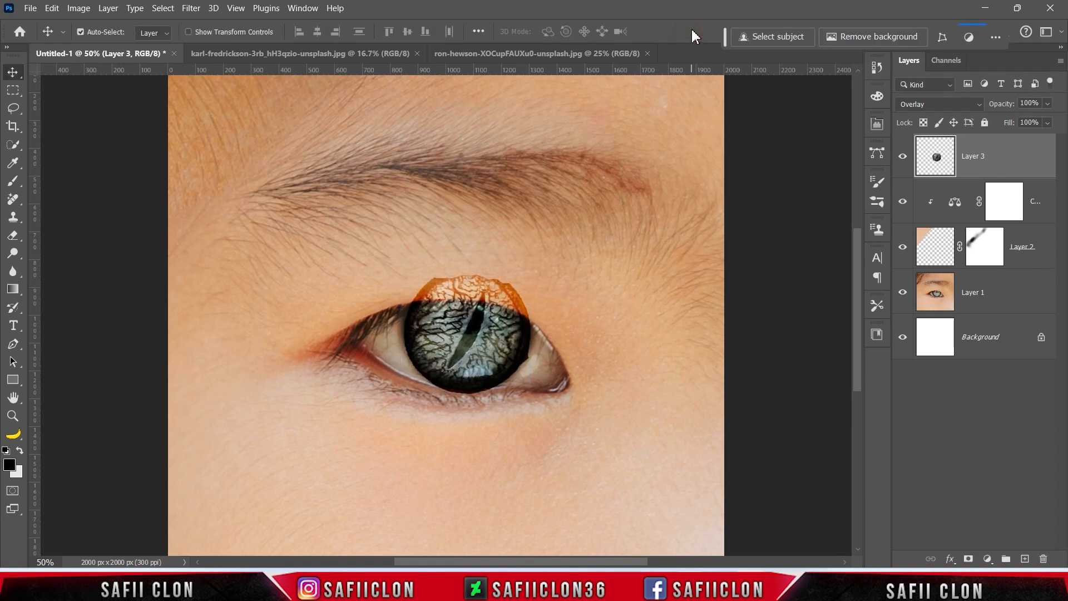
left_click(1006, 155)
Add a layer mask to Layer 3 and set up a soft brush at 24% opacity, size 125.
left_click(969, 558)
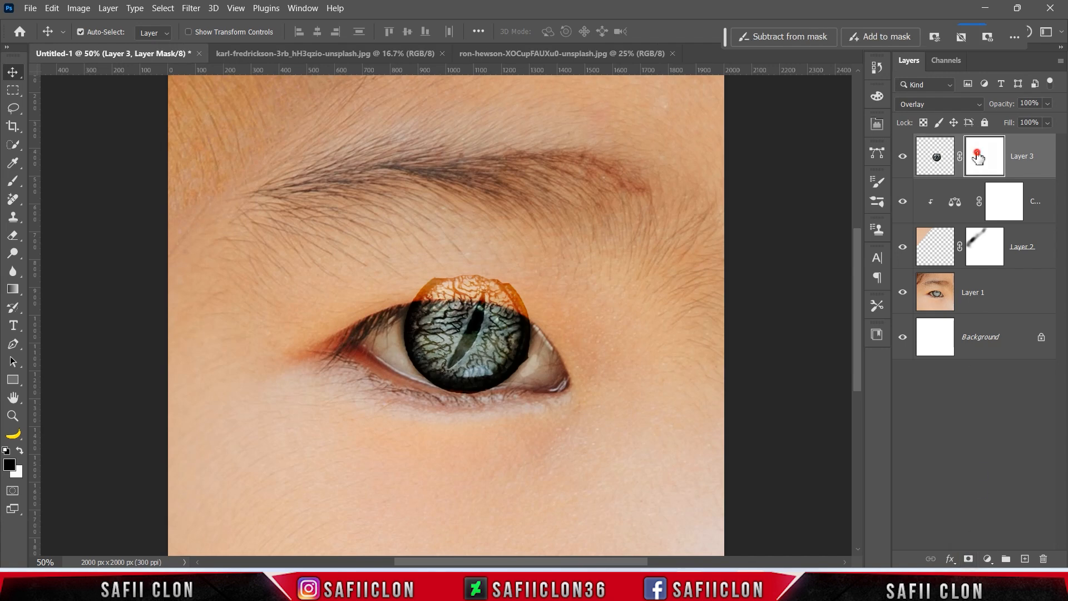
left_click(14, 180)
left_click(62, 179)
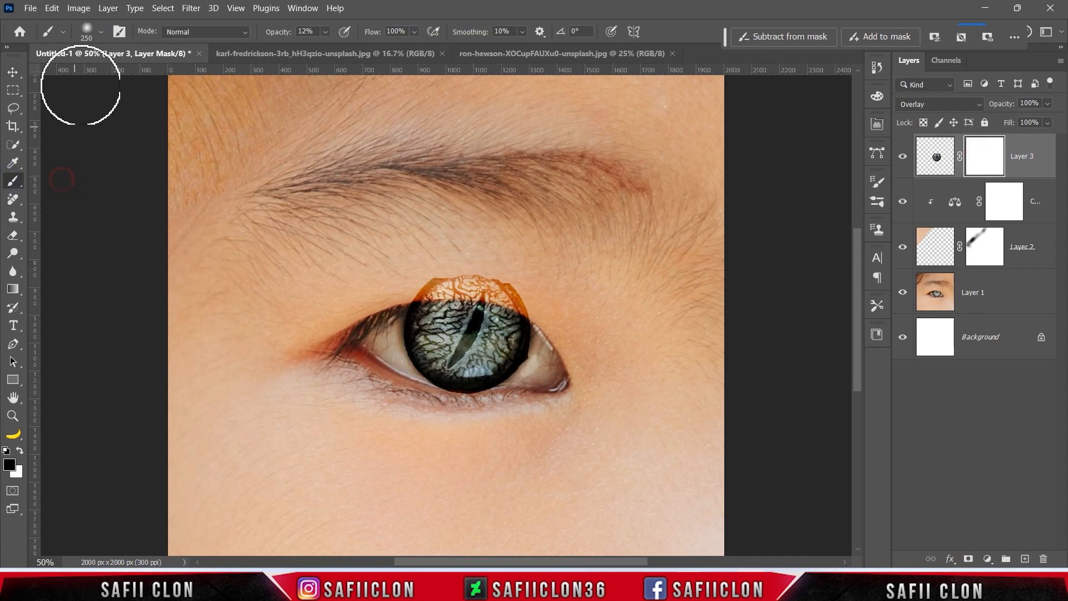
left_click(101, 31)
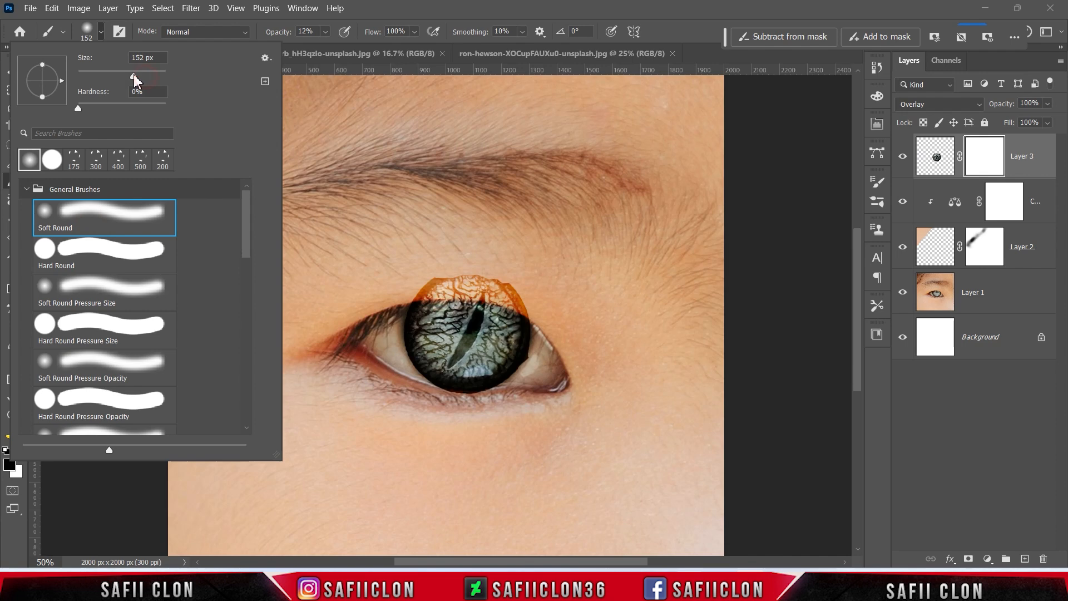
key("Return")
left_click(325, 32)
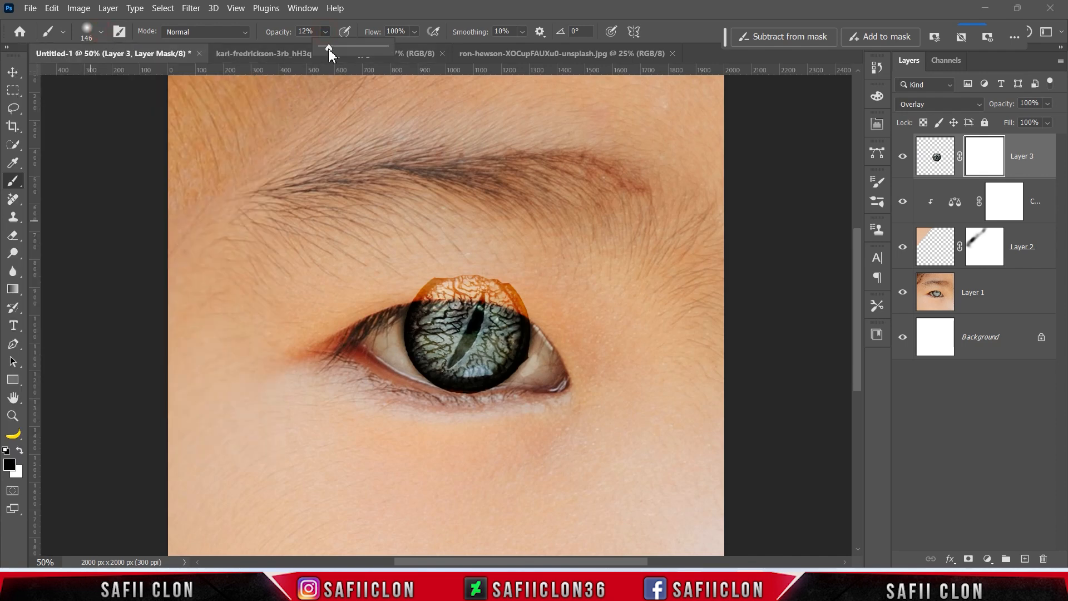
left_click_drag(335, 48, 337, 45)
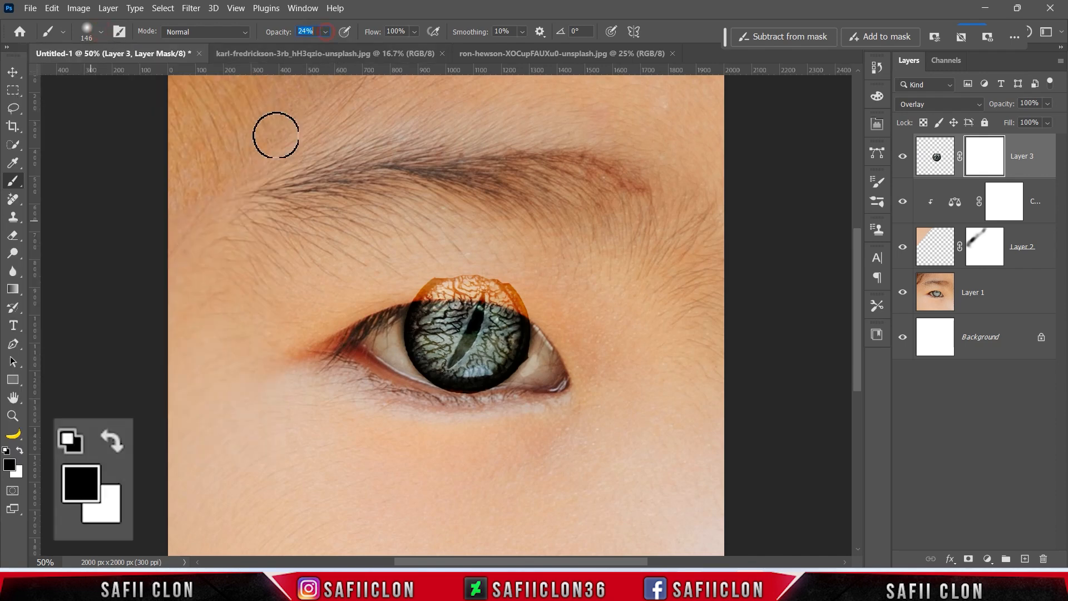
key("Return")
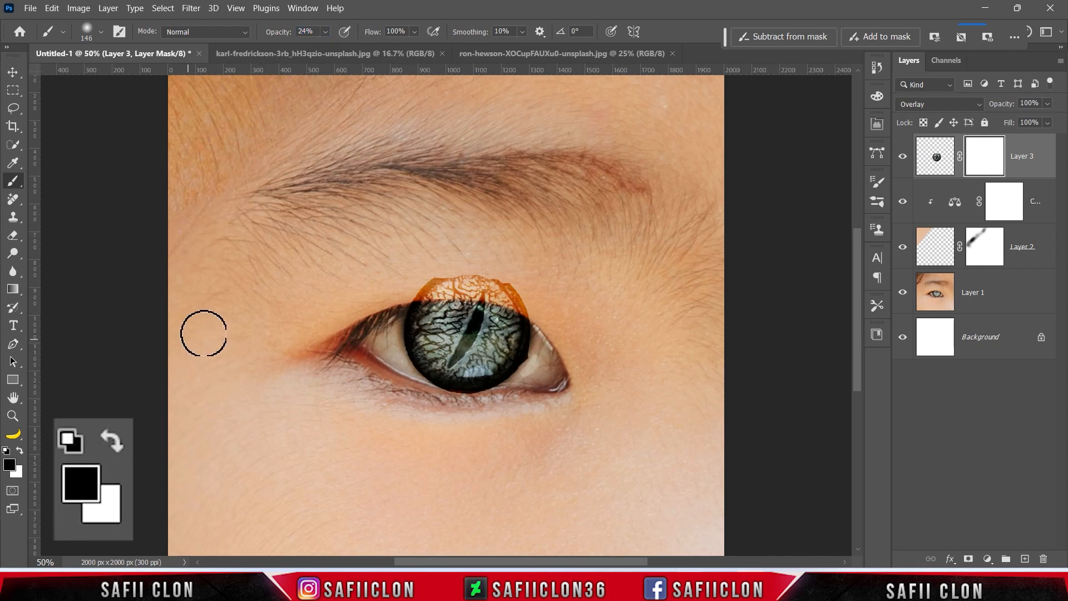
key("bracketleft")
Paint out the orange iris spill above the eyelid, then trim the iris's bottom and left edges.
left_click_drag(434, 272, 535, 285)
left_click_drag(401, 269, 562, 289)
mouse_move(442, 279)
left_mouse_down()
mouse_move(584, 284)
mouse_move(519, 287)
mouse_move(539, 300)
mouse_move(443, 284)
mouse_move(523, 298)
mouse_move(546, 326)
mouse_move(544, 362)
mouse_move(465, 398)
mouse_move(388, 391)
left_mouse_up()
key("bracketleft")
key("bracketleft")
key("bracketleft")
key("bracketleft")
mouse_move(484, 393)
left_mouse_down()
mouse_move(444, 398)
mouse_move(390, 341)
left_mouse_up()
mouse_move(425, 391)
left_mouse_down()
mouse_move(400, 318)
mouse_move(448, 396)
mouse_move(546, 371)
mouse_move(405, 377)
mouse_move(396, 335)
left_mouse_up()
Compare the eye with and without the iris, then soften its upper and right edges.
key("bracketright")
key("bracketright")
key("bracketright")
key("ctrl+minus")
key("ctrl+minus")
key("ctrl+minus")
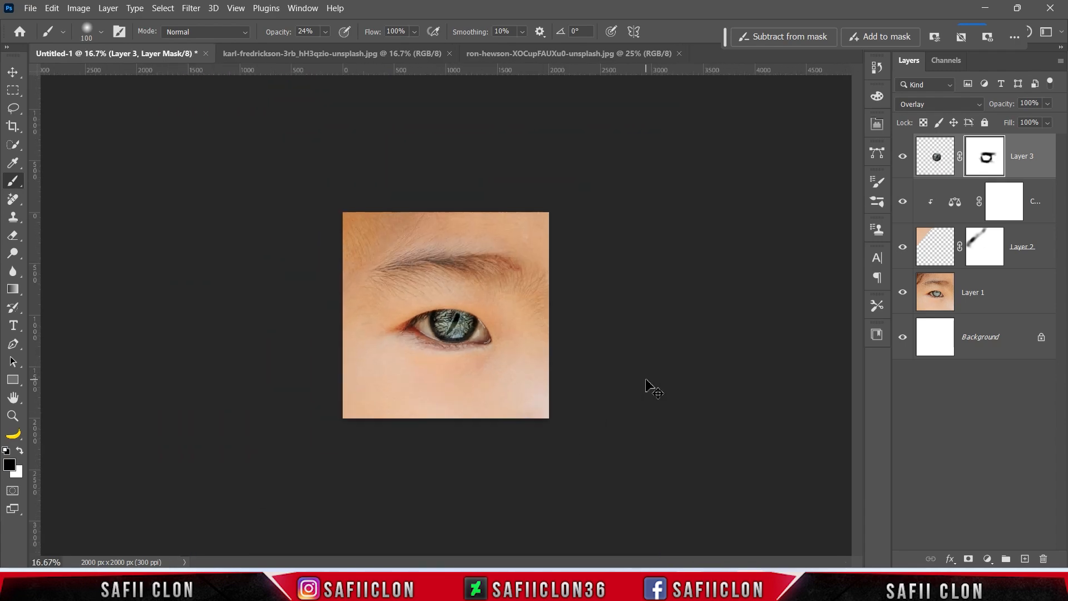
key("ctrl+plus")
key("ctrl+plus")
left_click(902, 157)
left_click(902, 156)
left_click(902, 156)
left_click(902, 156)
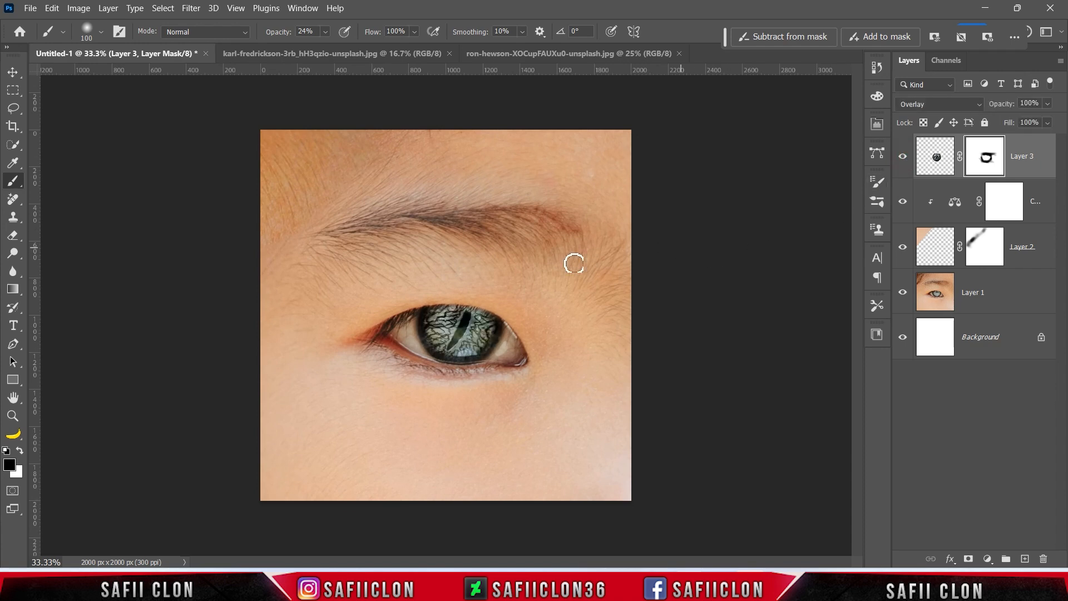
mouse_move(413, 305)
left_mouse_down()
mouse_move(486, 305)
mouse_move(513, 335)
left_mouse_up()
left_click_drag(512, 324, 519, 328)
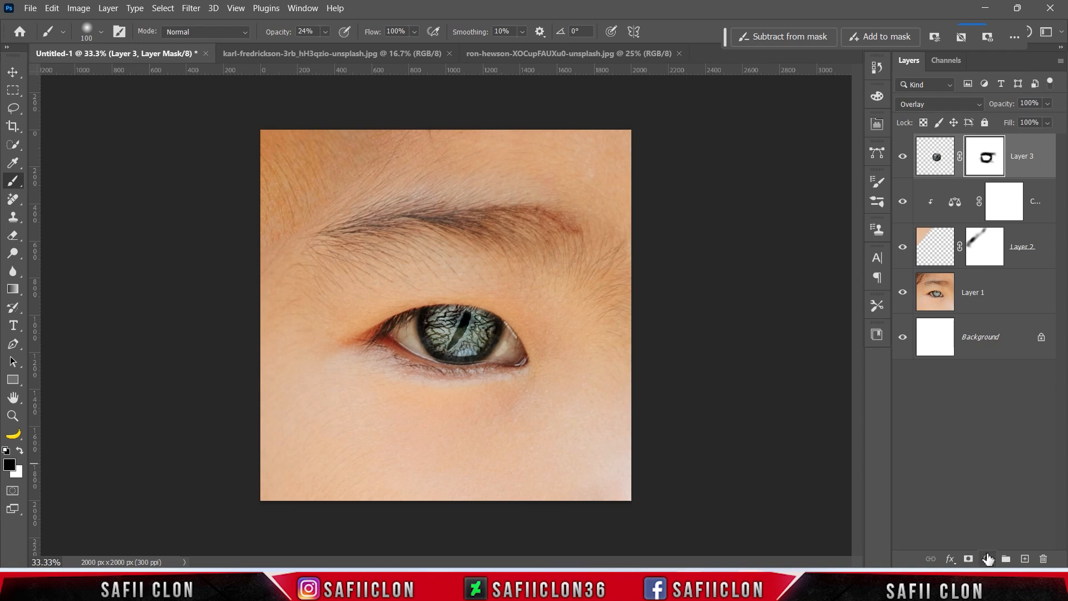
Add a Brightness/Contrast layer clipped to the iris, set to brightness 93 and contrast 35.
left_click(988, 558)
left_click(1015, 362)
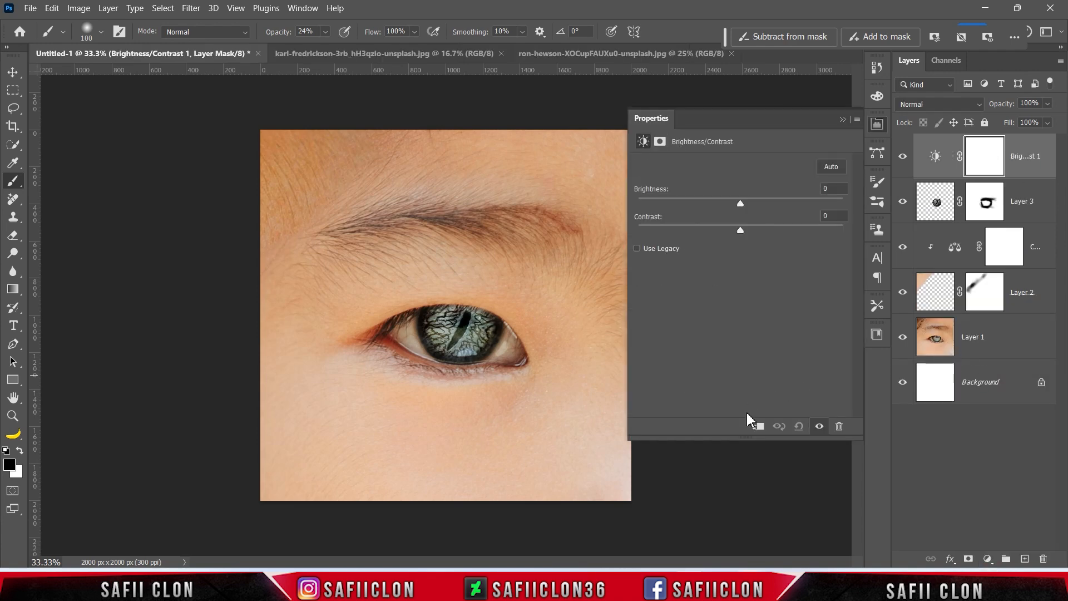
left_click(760, 427)
left_click_drag(742, 205, 803, 208)
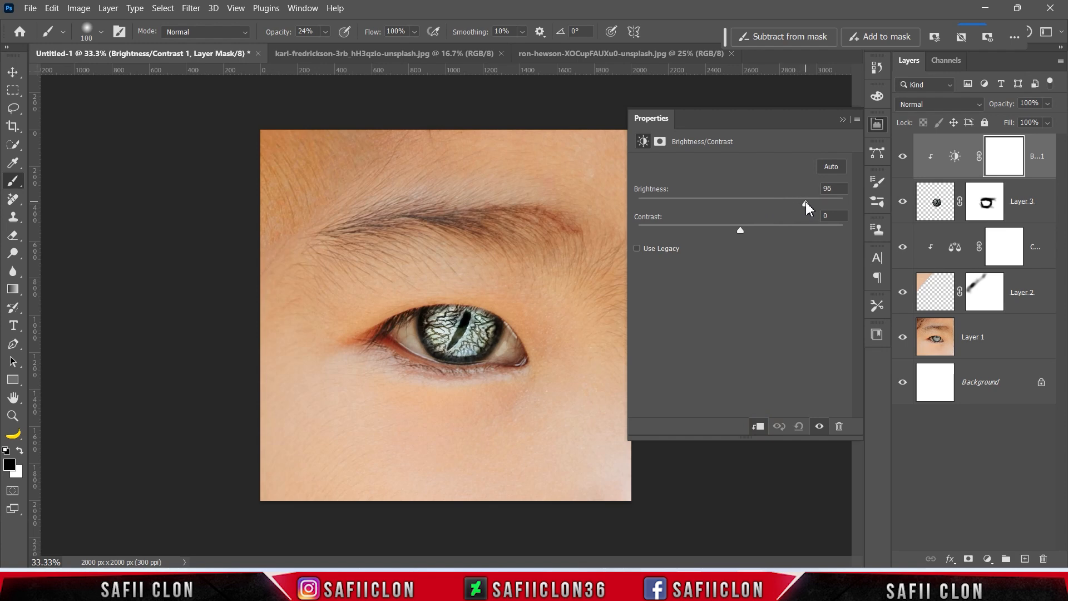
left_click_drag(803, 206, 805, 205)
left_click_drag(740, 230, 774, 230)
left_click(843, 119)
left_click(903, 157)
left_click(903, 157)
left_click(902, 158)
left_click(903, 158)
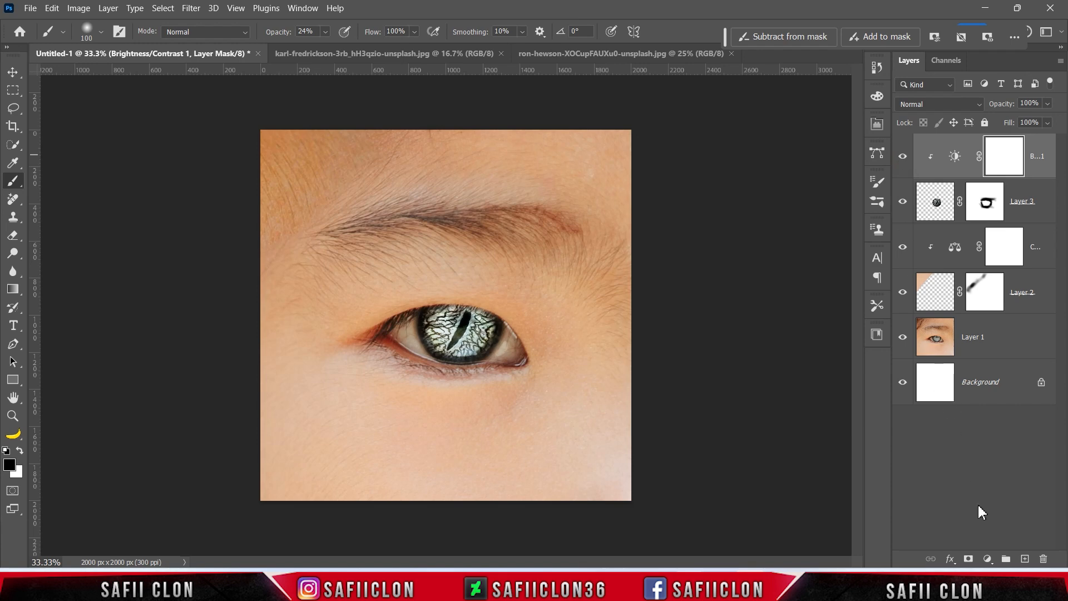
Add a clipped Color Lookup using Crisp_Winter.look and lower its opacity to 46%.
left_click(987, 559)
left_click(1007, 485)
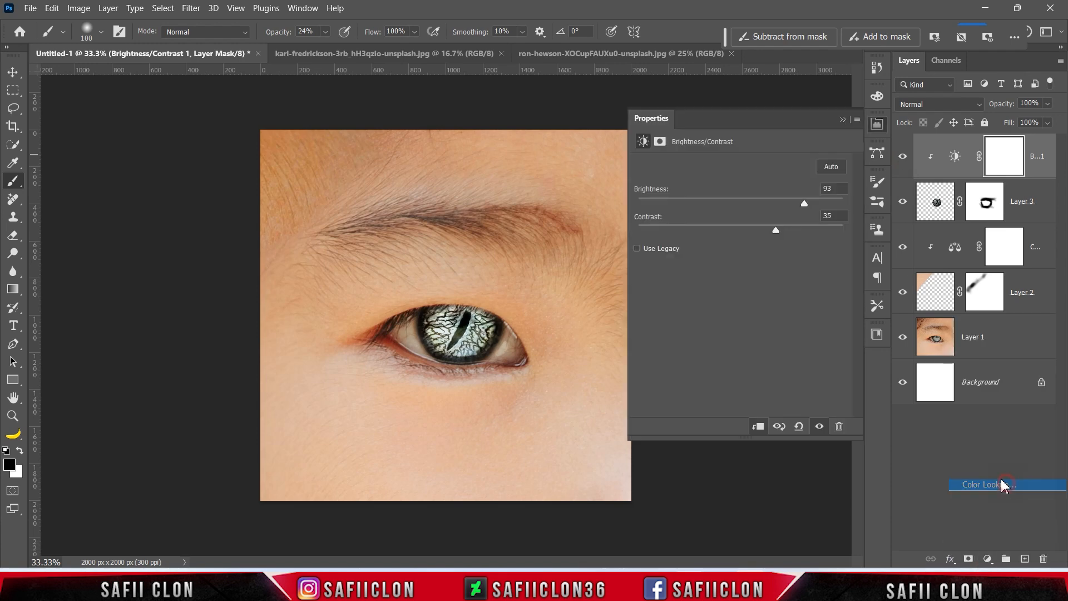
left_click(759, 427)
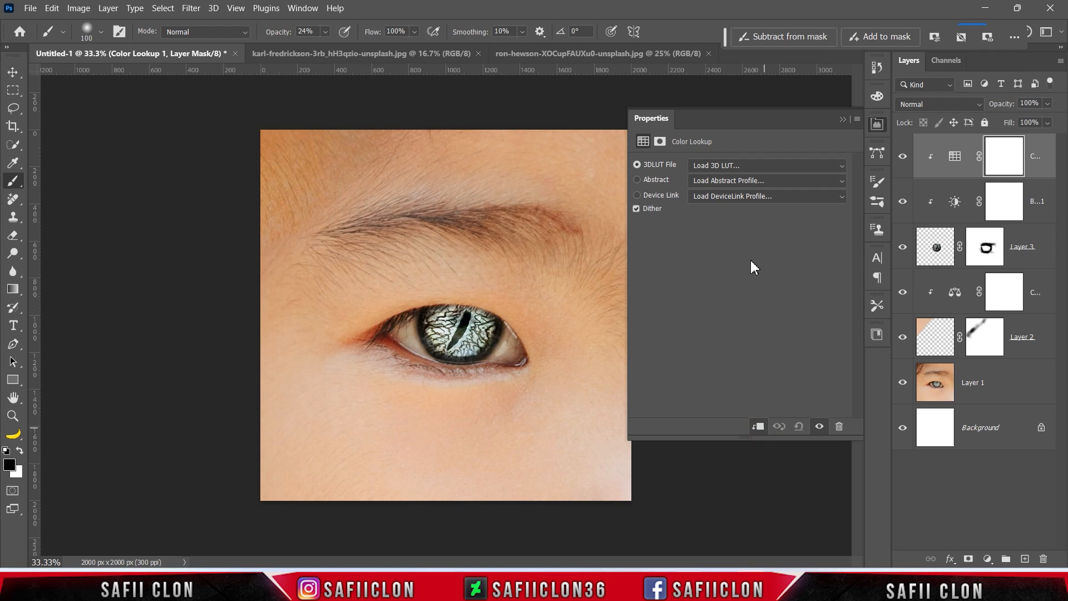
left_click(764, 166)
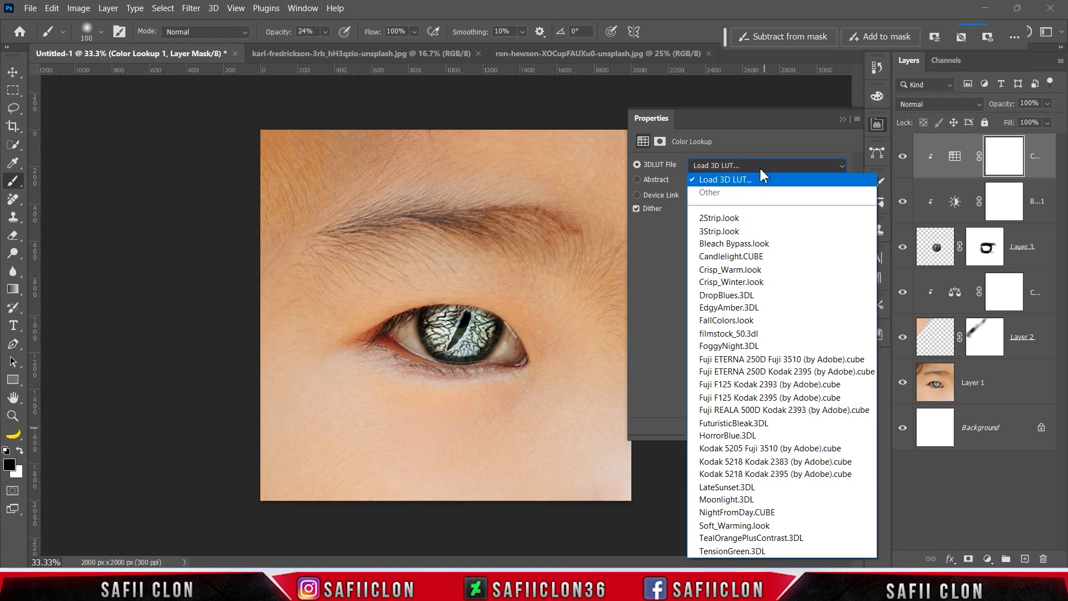
left_click(738, 282)
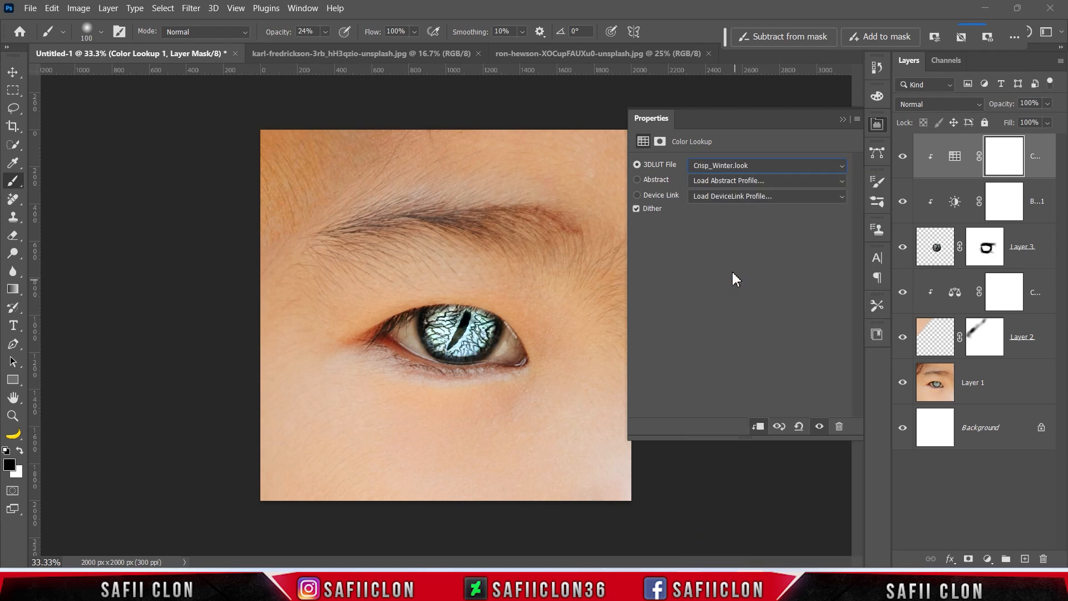
left_click(842, 119)
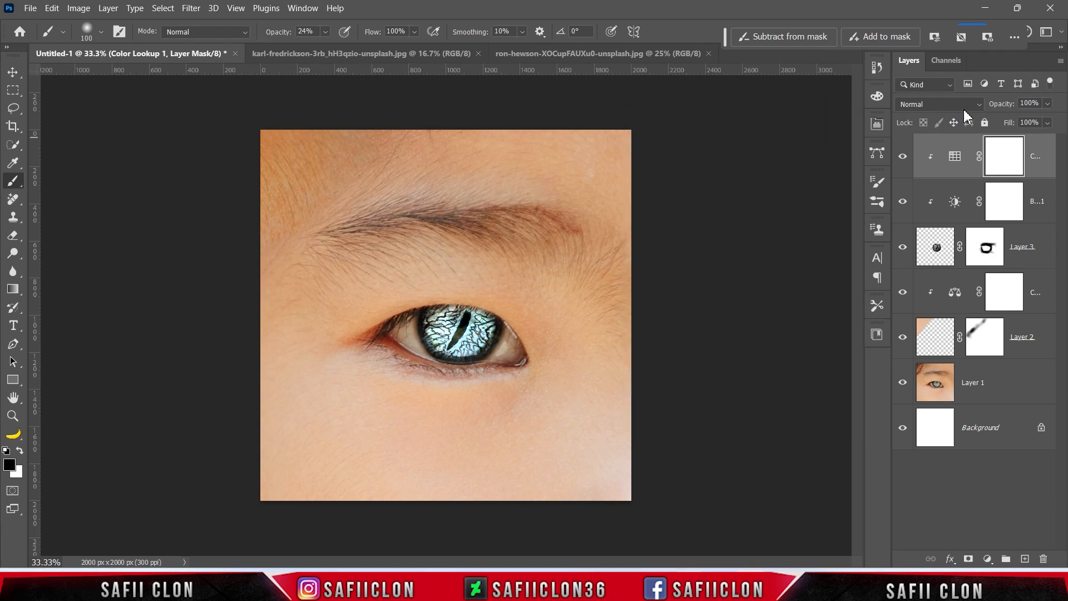
left_click_drag(1047, 109, 1023, 118)
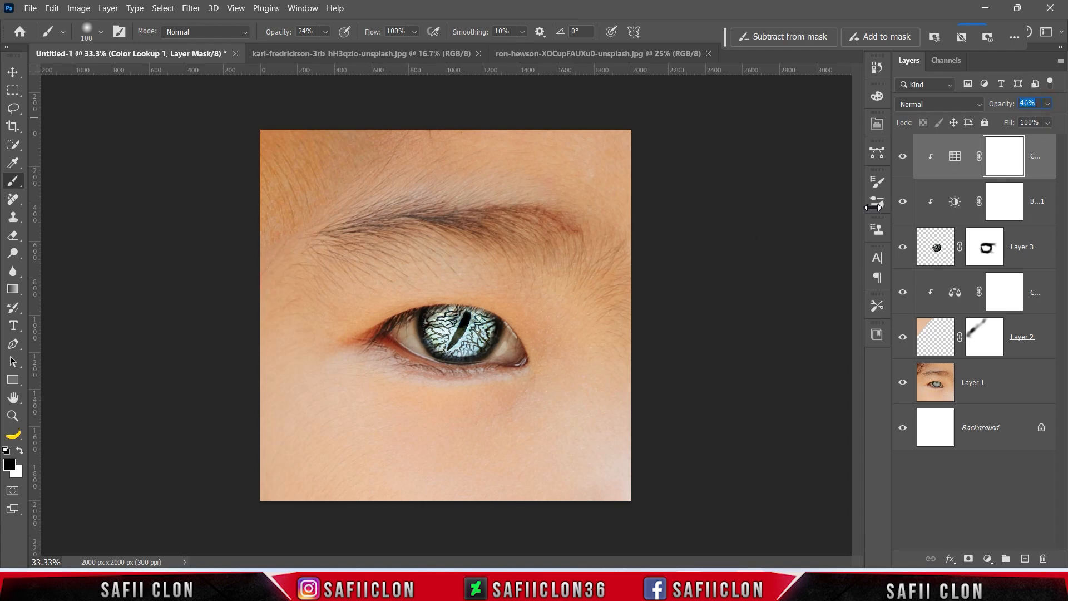
Group the layers from Color Lookup down to Layer 1 into a group named MODEL, then check its visibility.
left_click(1037, 150)
left_click(1001, 388, "shift")
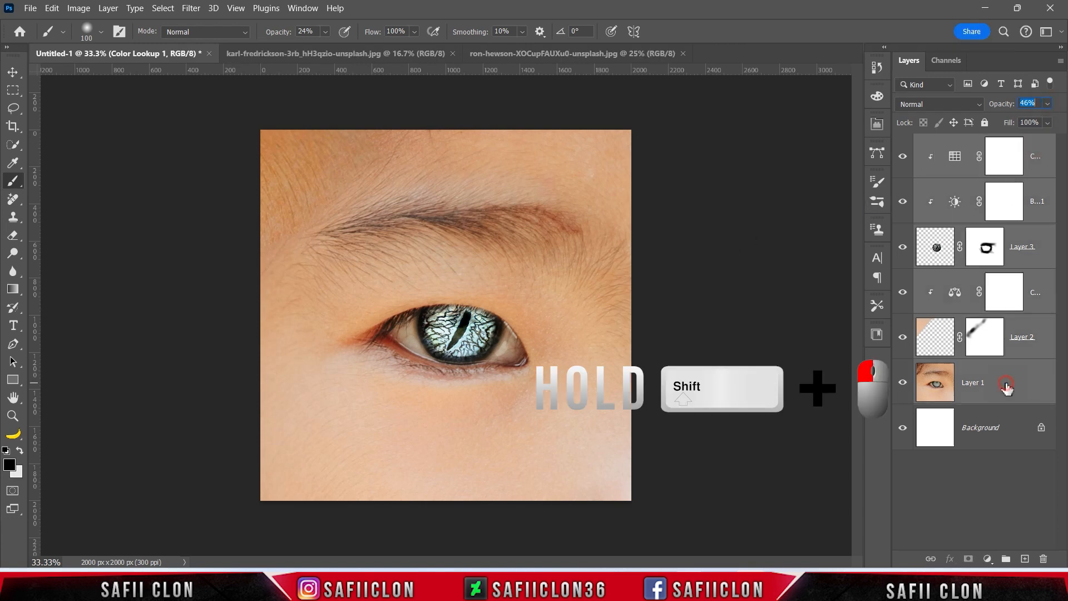
right_click(1001, 388)
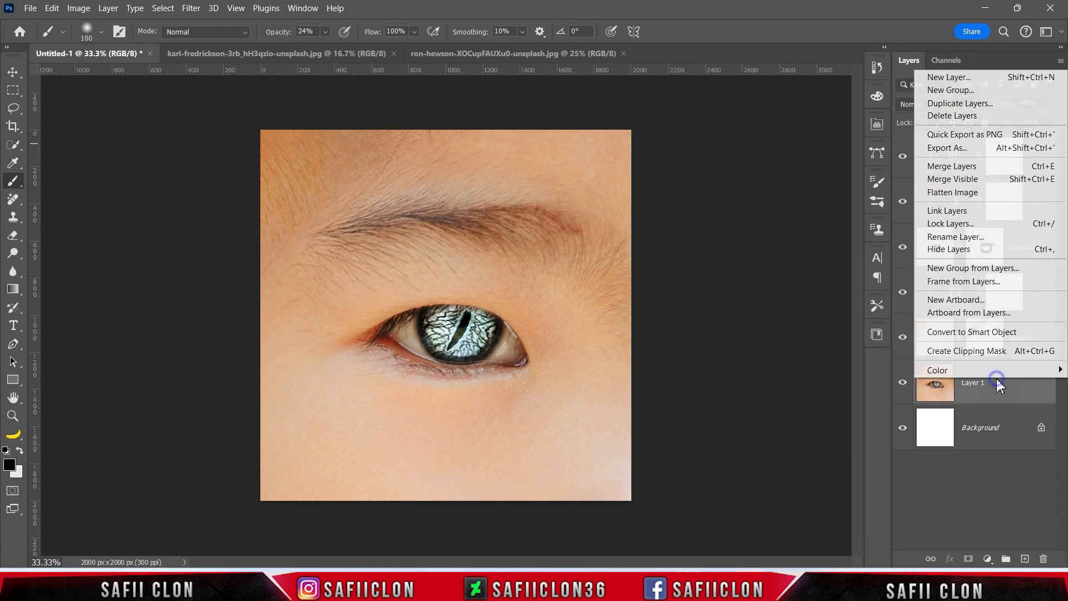
left_click(968, 270)
type("MODEL")
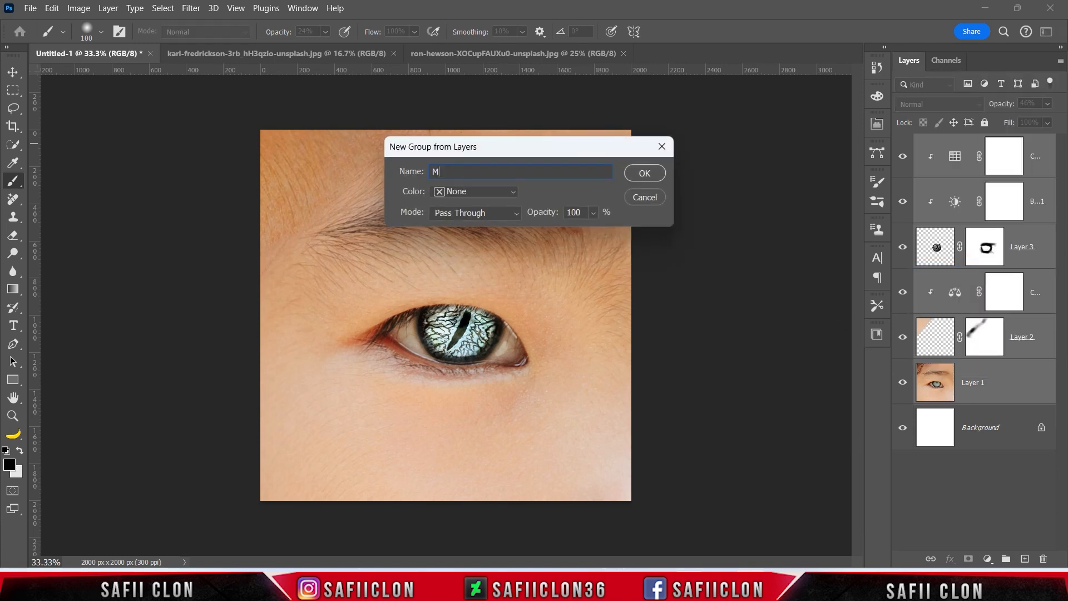
left_click(651, 175)
left_click(903, 143)
left_click(904, 143)
left_click(904, 143)
left_click(903, 143)
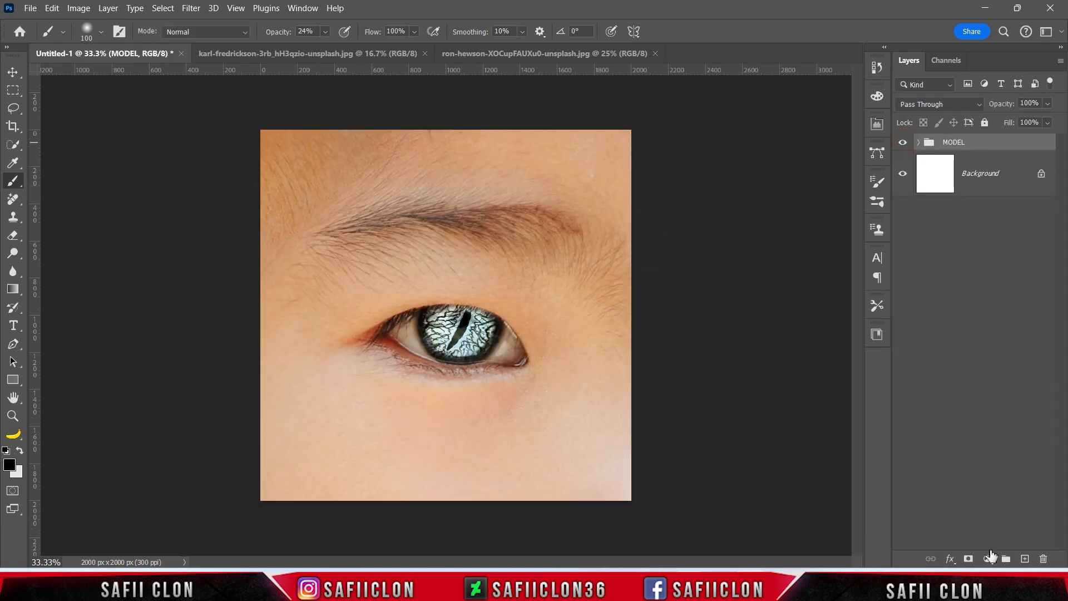
left_click(989, 558)
Add a Curves adjustment layer with a point at input 166, output 117.
left_click(998, 390)
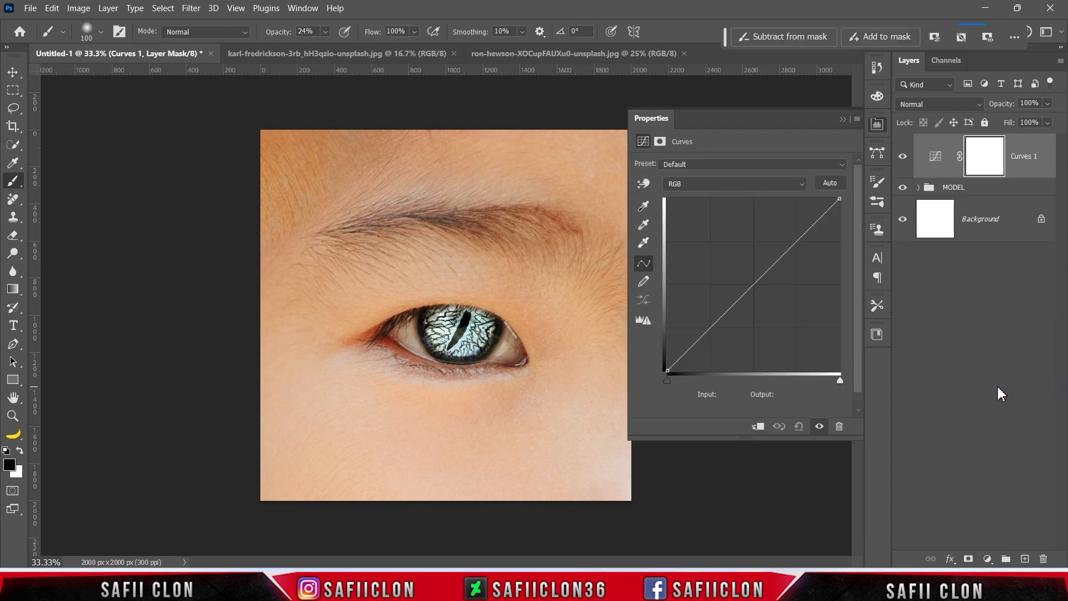
left_click(763, 276)
double_click(729, 395)
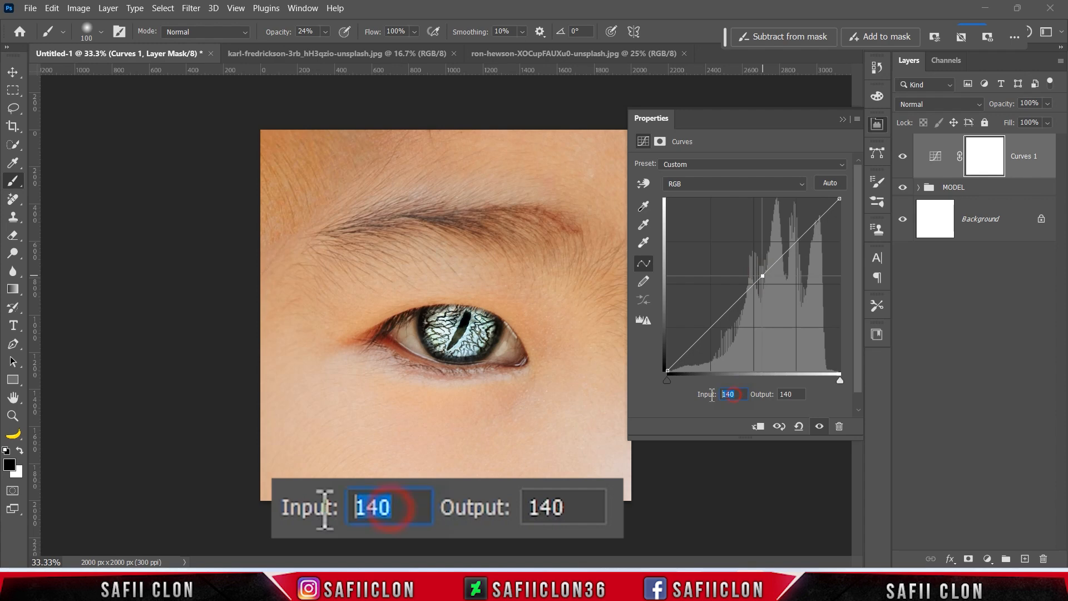
type("166")
double_click(787, 394)
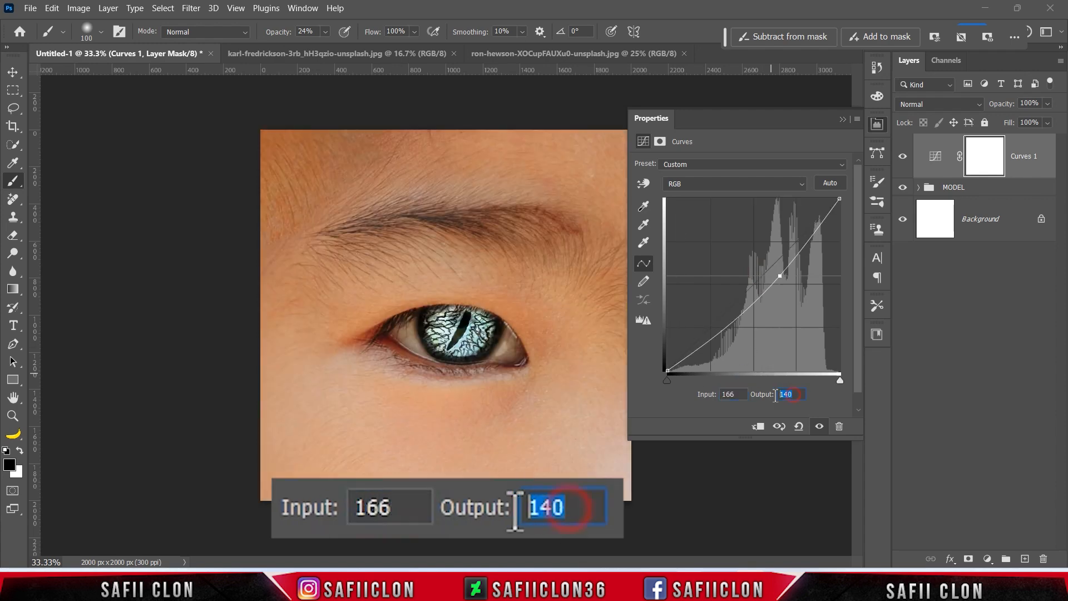
type("117")
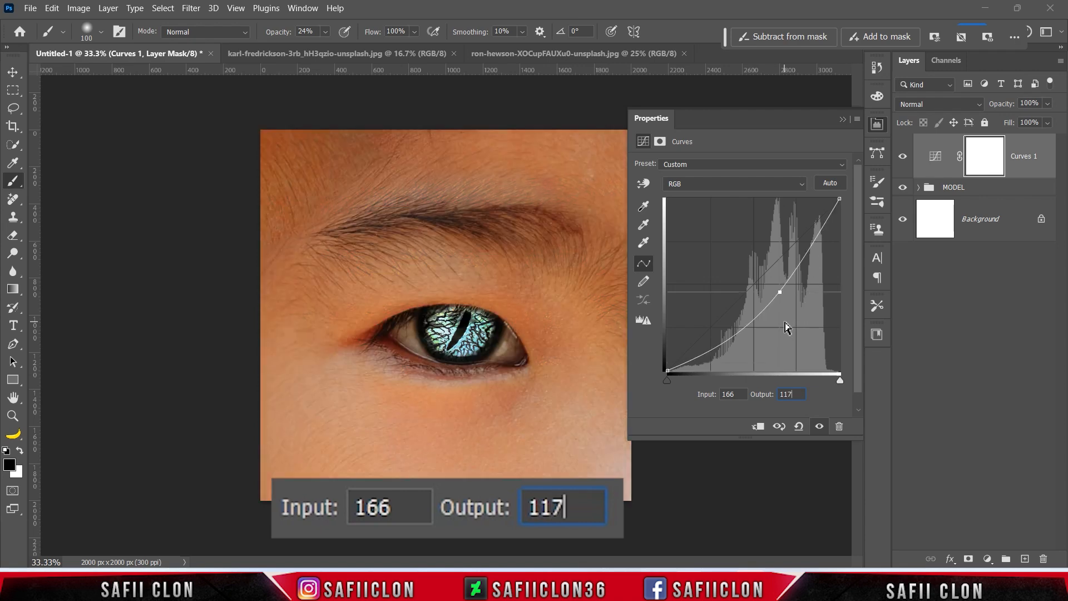
Add a second curve point at 129→86 and compare the image with and without Curves.
left_click(751, 322)
double_click(733, 393)
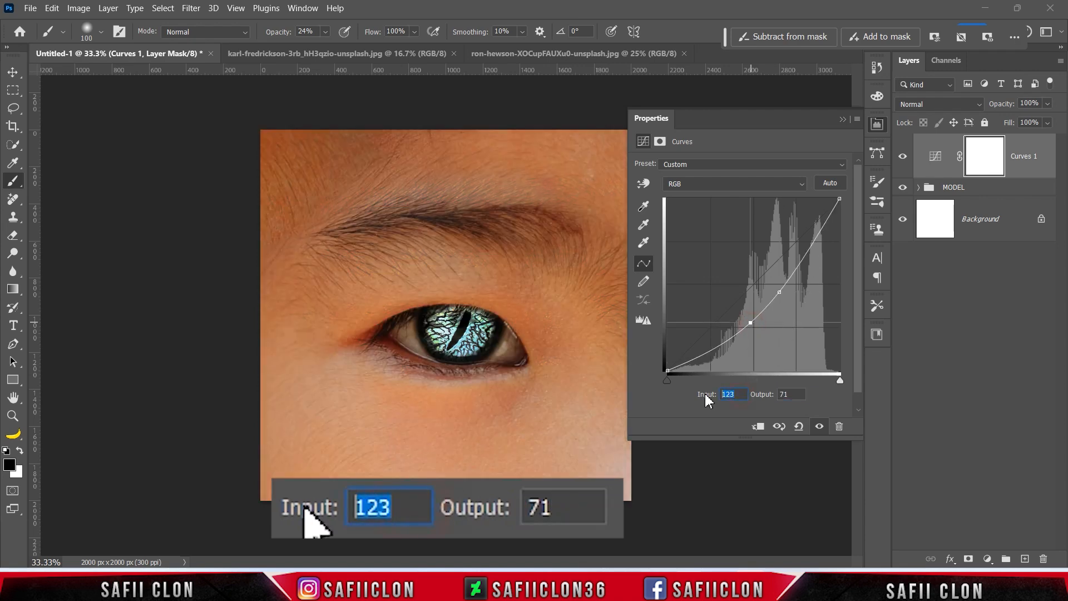
type("129")
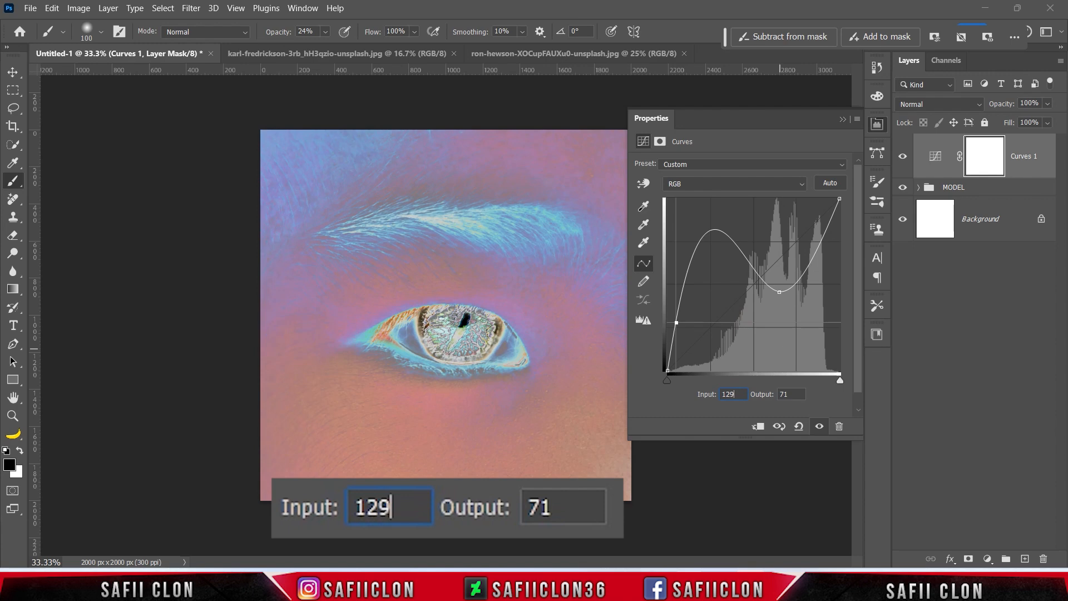
key("Tab")
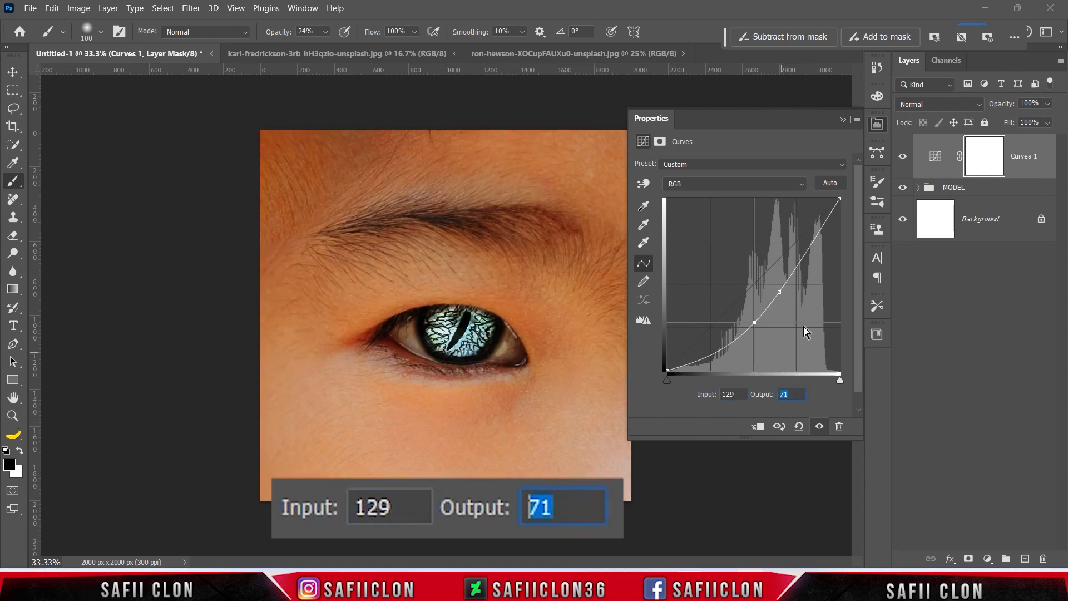
type("86")
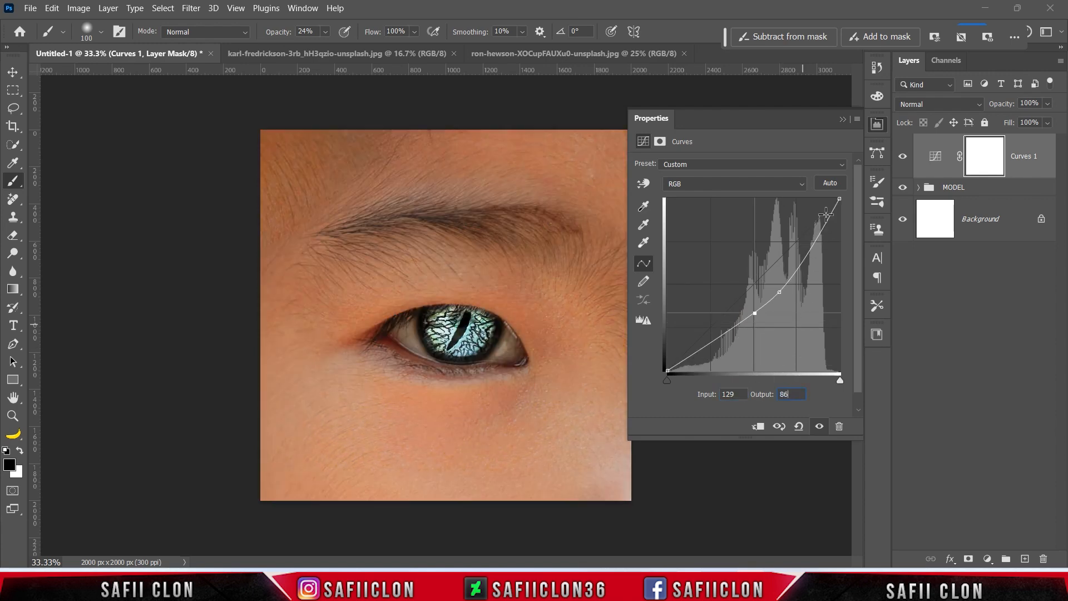
left_click(843, 119)
left_click(903, 159)
left_click(904, 159)
left_click(904, 159)
left_click(904, 159)
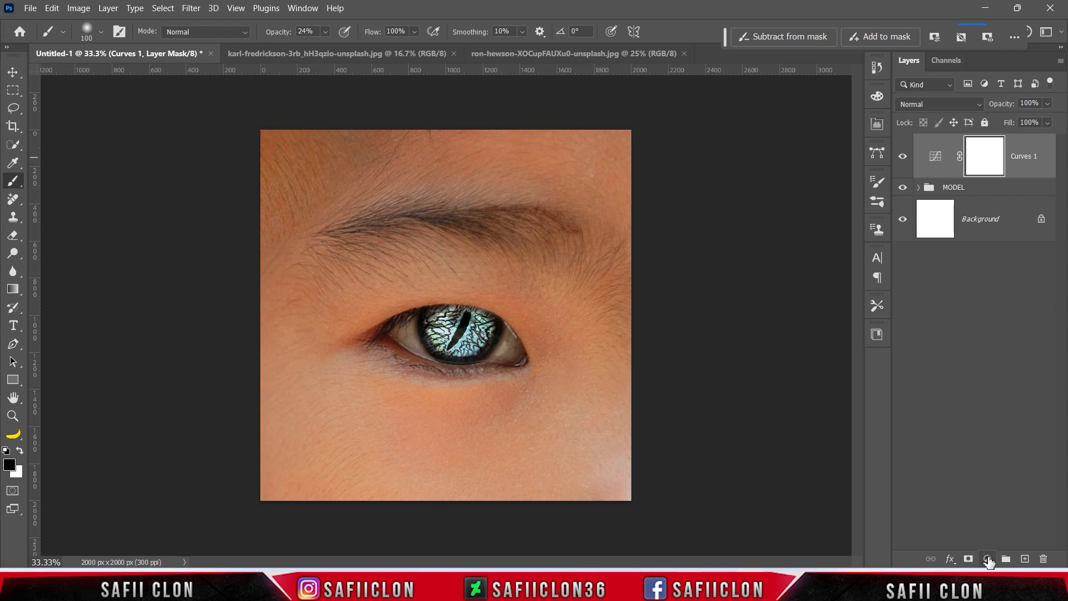
left_click(988, 559)
Add a Levels adjustment that darkens the midtones and shadows and dims the highlights.
left_click(992, 372)
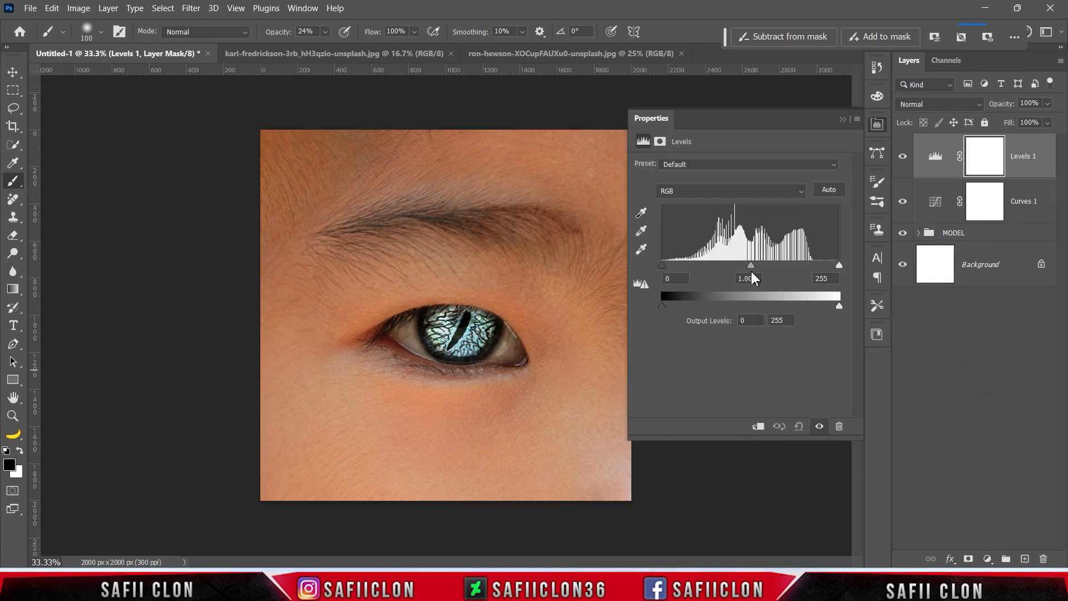
left_click_drag(761, 267, 768, 268)
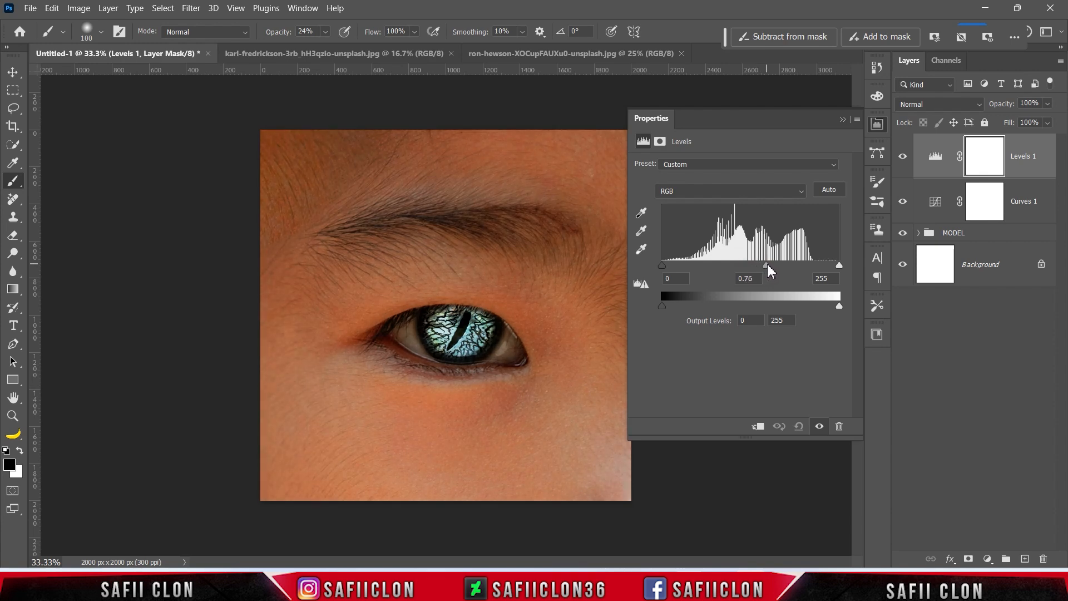
left_click_drag(663, 265, 685, 265)
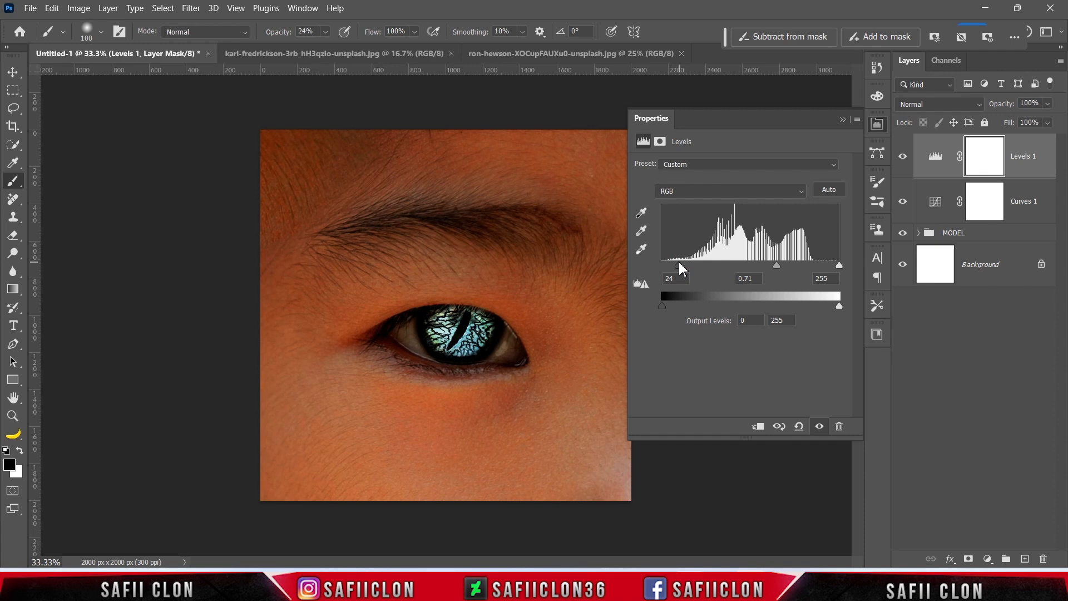
left_click_drag(837, 306, 787, 301)
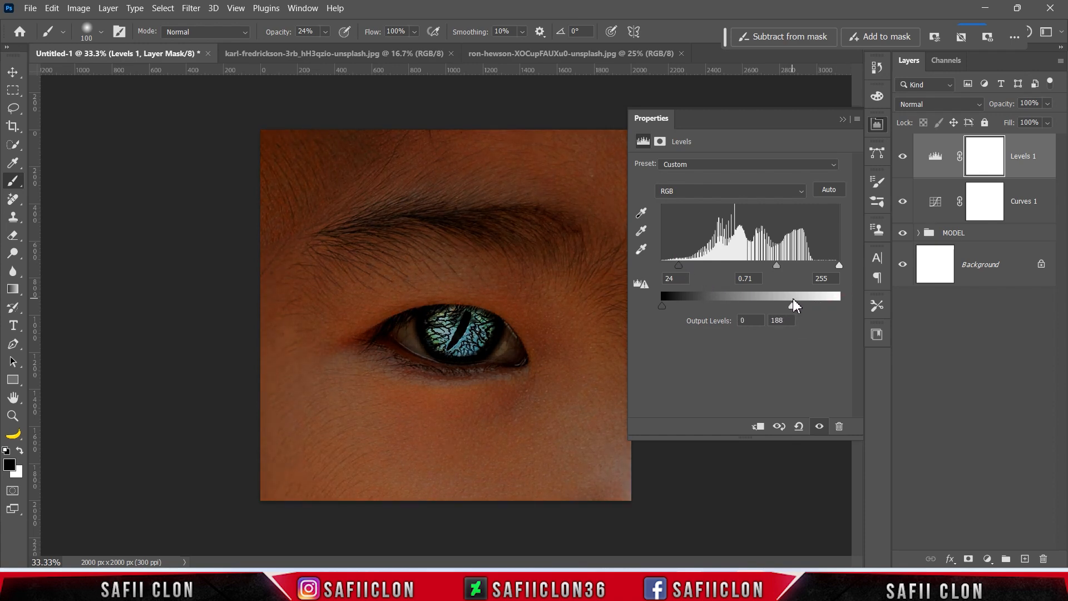
left_click(843, 121)
left_click(903, 165)
left_click(903, 165)
left_click(903, 164)
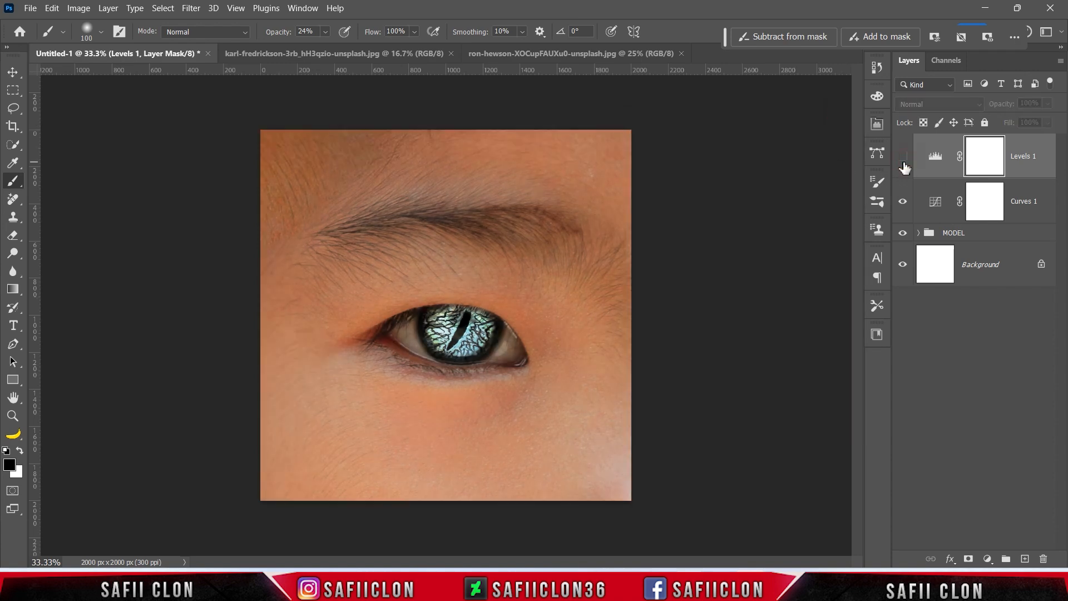
left_click(903, 160)
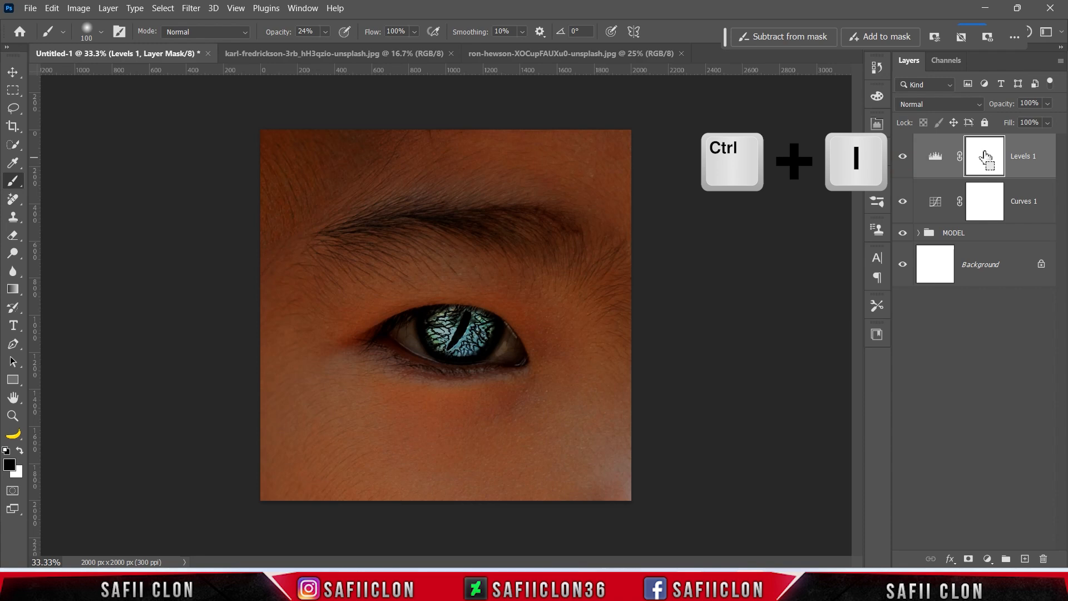
Invert the Levels mask and prepare a white soft brush at 161 px and 9% opacity.
key("ctrl+i")
right_click(18, 186)
left_click(55, 180)
left_click(100, 34)
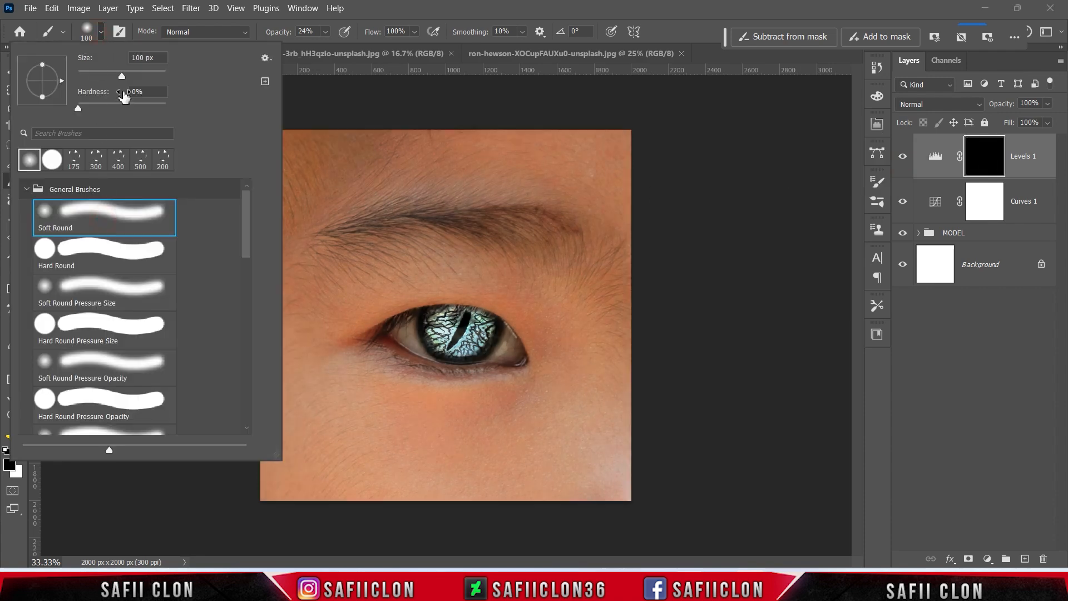
left_click_drag(121, 76, 134, 77)
left_click(101, 34)
left_click(325, 32)
left_click(325, 31)
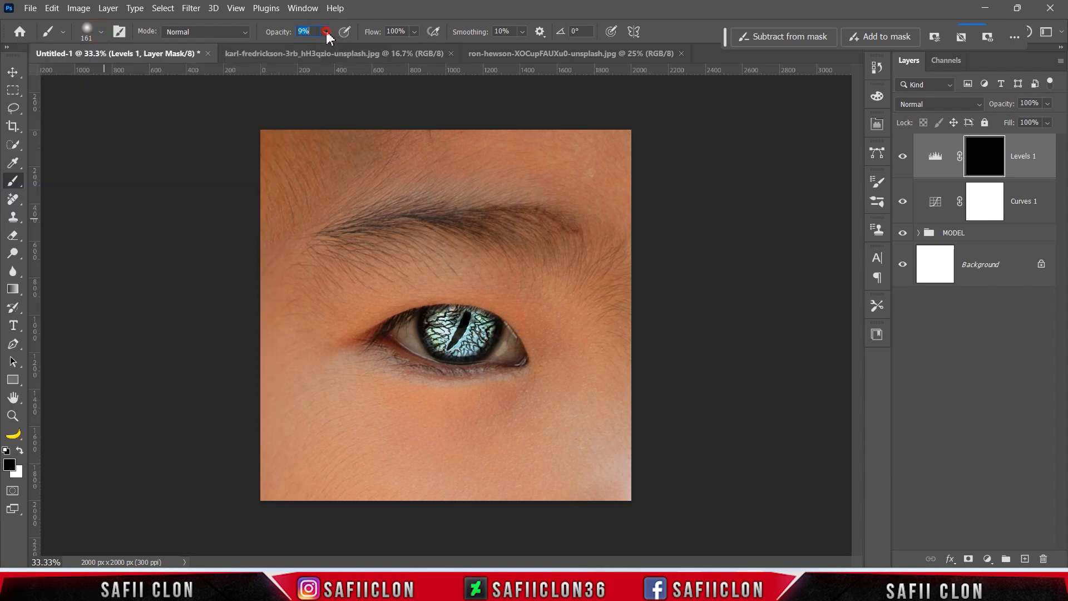
left_click(20, 451)
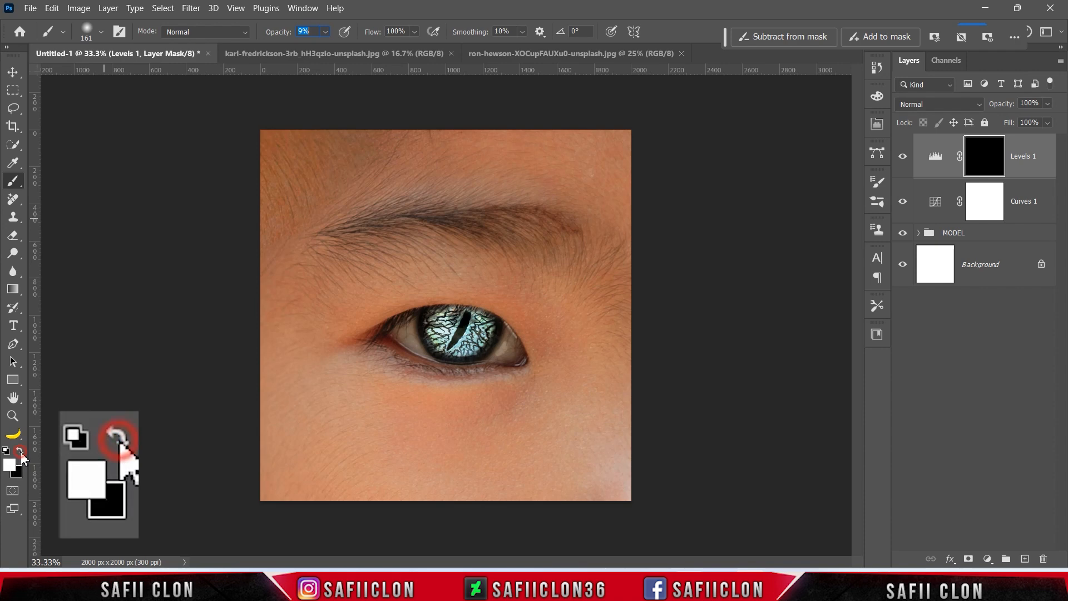
key("bracketright")
key("bracketright")
key("bracketright")
key("bracketright")
key("bracketright")
key("bracketright")
key("bracketright")
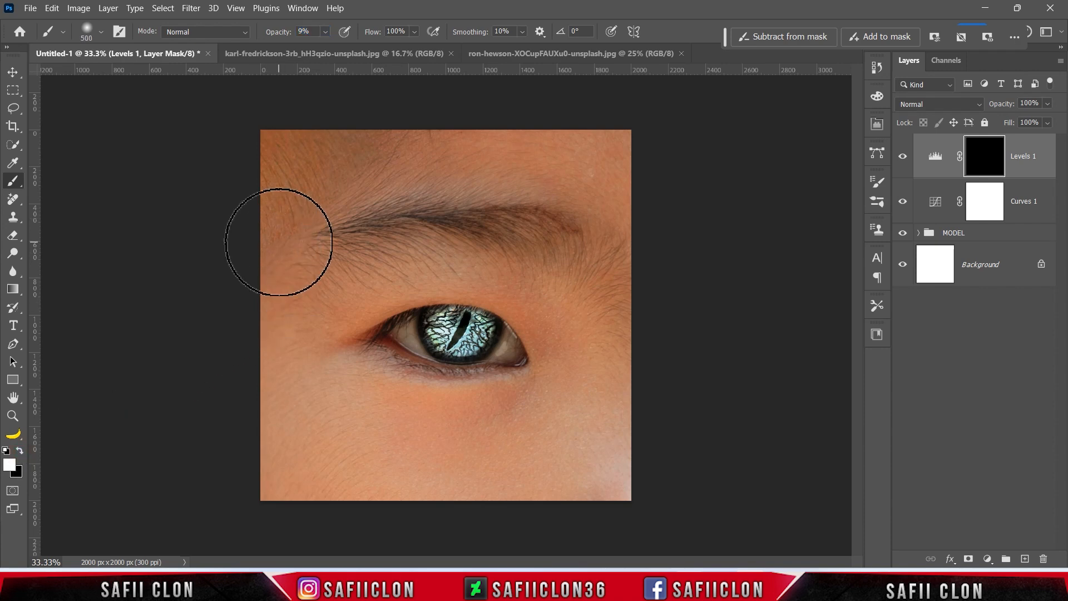
Paint the Levels darkening into all four corners and edges of the image.
mouse_move(279, 115)
left_mouse_down()
mouse_move(303, 119)
mouse_move(260, 150)
left_mouse_up()
mouse_move(234, 205)
left_mouse_down()
mouse_move(355, 113)
mouse_move(718, 126)
mouse_move(653, 211)
mouse_move(658, 169)
mouse_move(560, 128)
left_mouse_up()
key("bracketleft")
left_click_drag(648, 138, 507, 134)
left_click_drag(672, 272, 646, 474)
left_click_drag(688, 431, 658, 462)
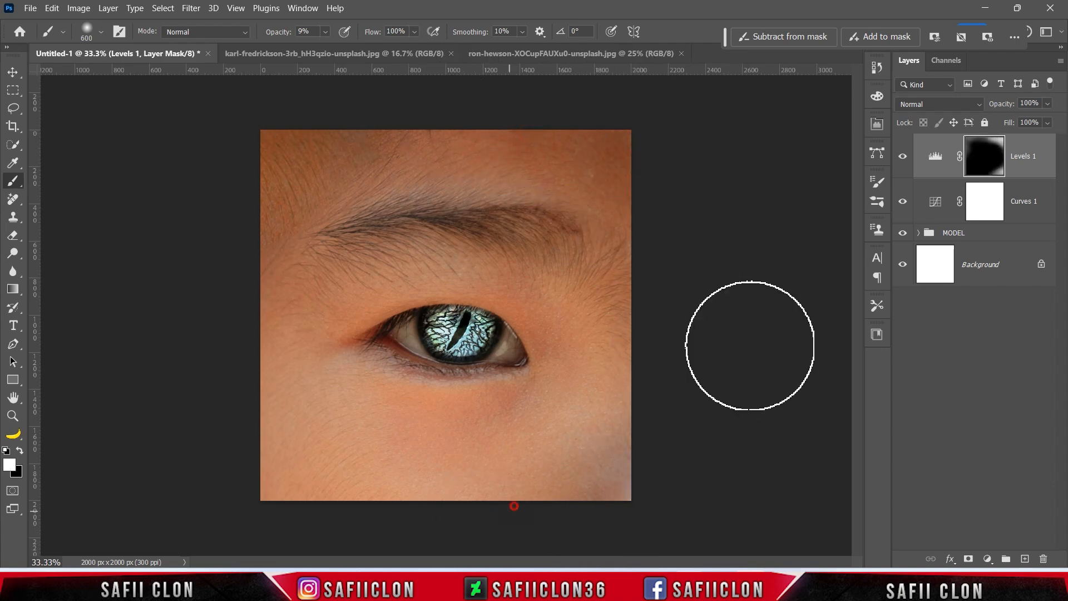
mouse_move(245, 505)
left_mouse_down()
mouse_move(349, 484)
mouse_move(548, 521)
left_mouse_up()
mouse_move(251, 305)
left_mouse_down()
mouse_move(222, 311)
mouse_move(318, 467)
left_mouse_up()
mouse_move(357, 508)
left_mouse_down()
mouse_move(465, 491)
mouse_move(584, 454)
left_mouse_up()
left_click_drag(608, 422, 503, 497)
left_click_drag(662, 148, 670, 159)
With a 500 px brush, darken around the brow and lower edges, then compare.
key("bracketleft")
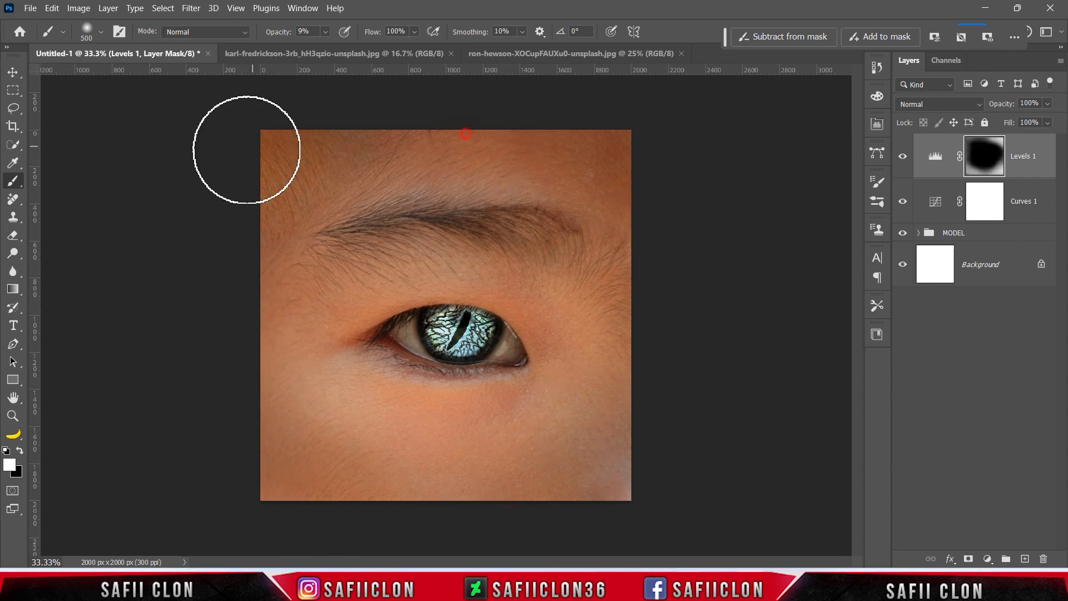
mouse_move(393, 203)
left_mouse_down()
mouse_move(259, 264)
mouse_move(407, 512)
left_mouse_up()
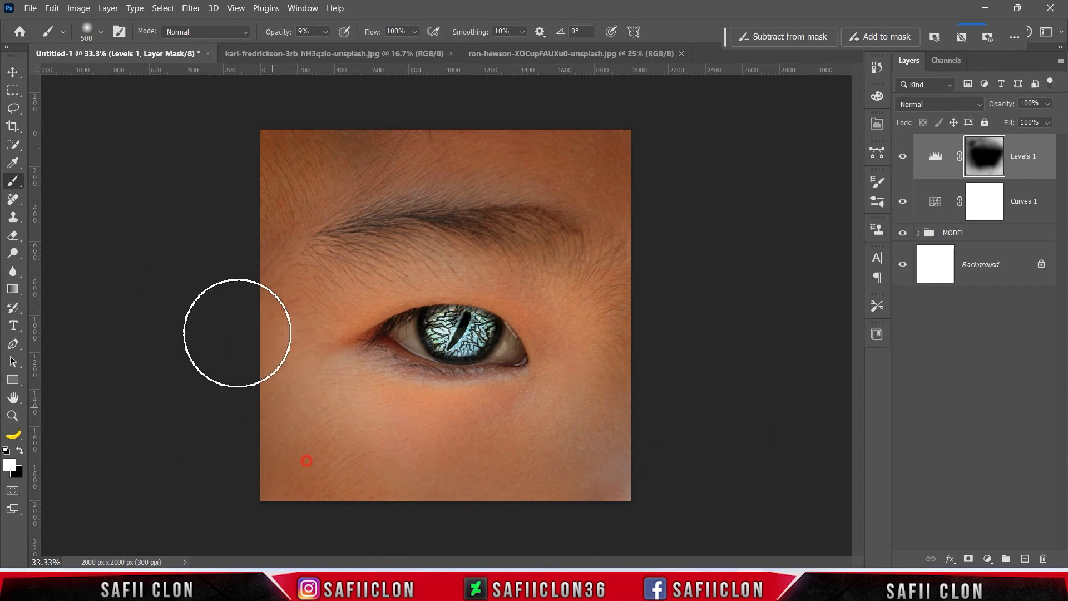
left_click(903, 157)
left_click(902, 157)
left_click(902, 157)
left_click(902, 157)
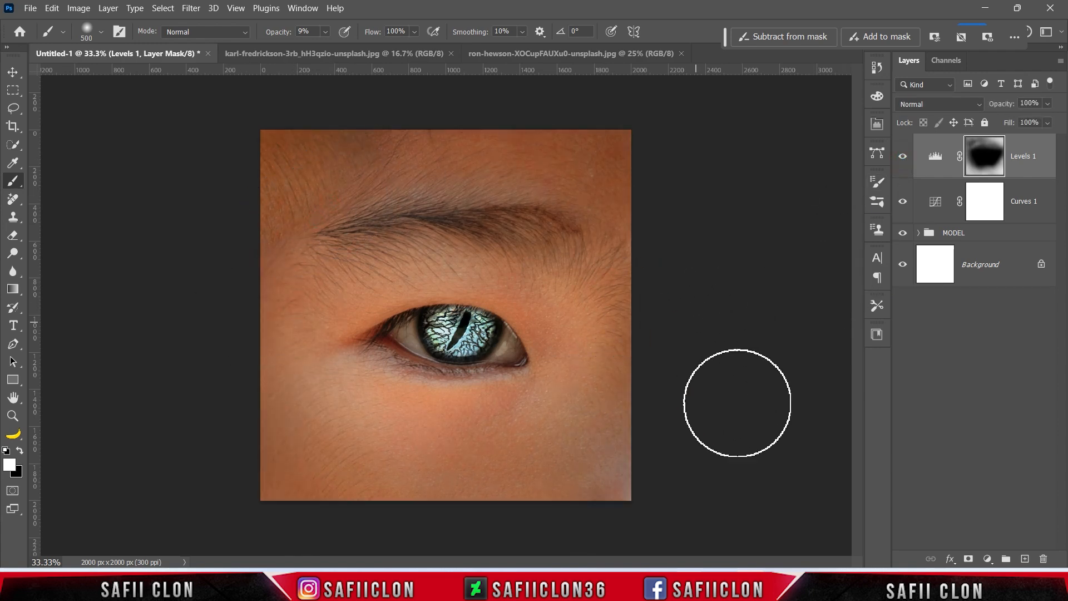
left_click(988, 559)
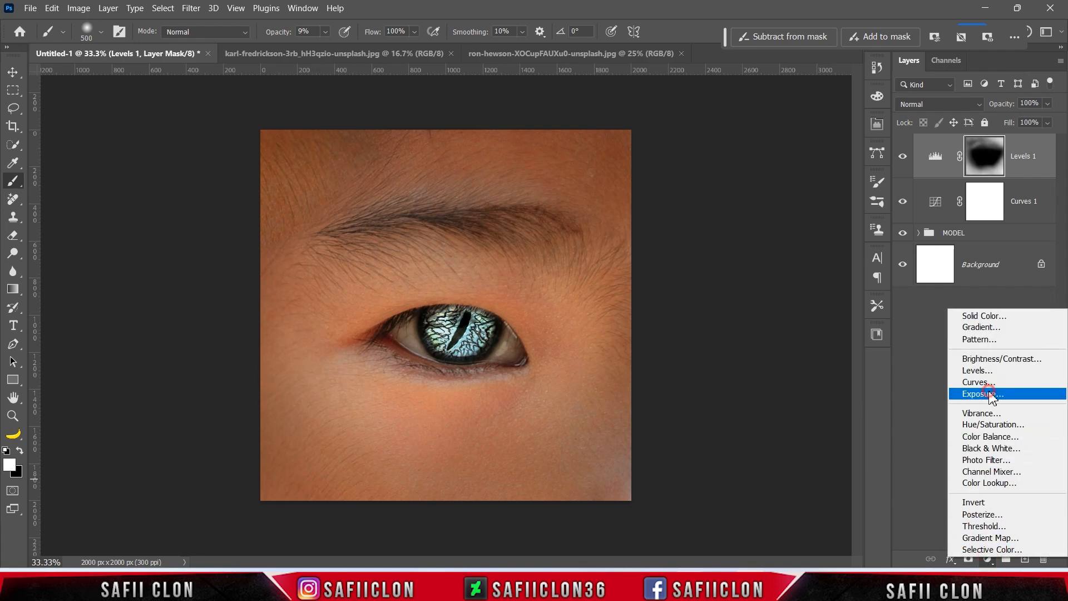
Add an Exposure layer at +0.77 exposure, -0.0238 offset and 0.90 gamma, then compare.
left_click(983, 394)
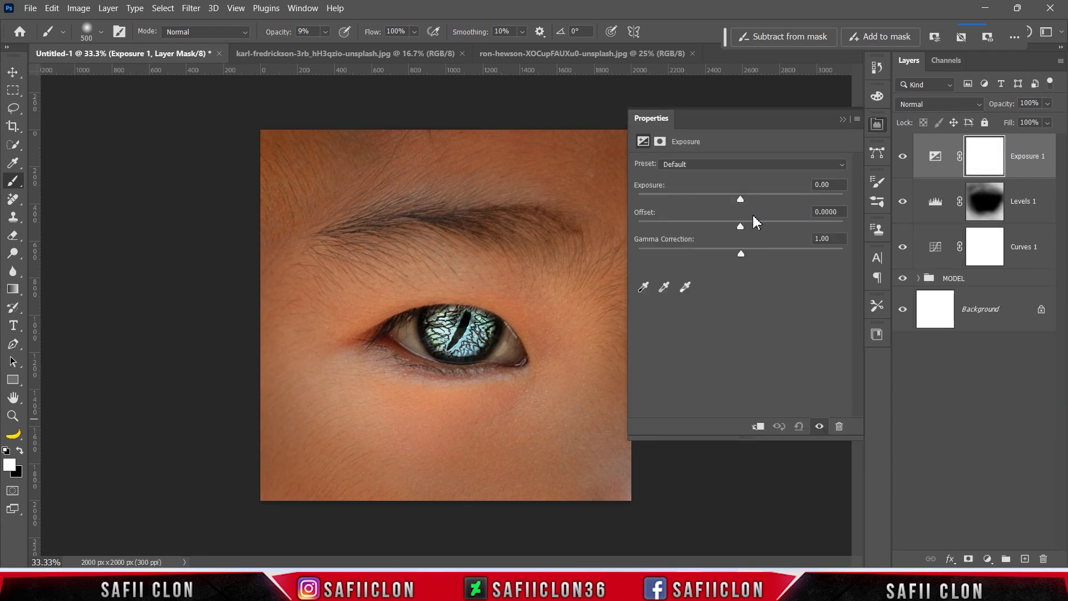
left_click_drag(744, 199, 752, 196)
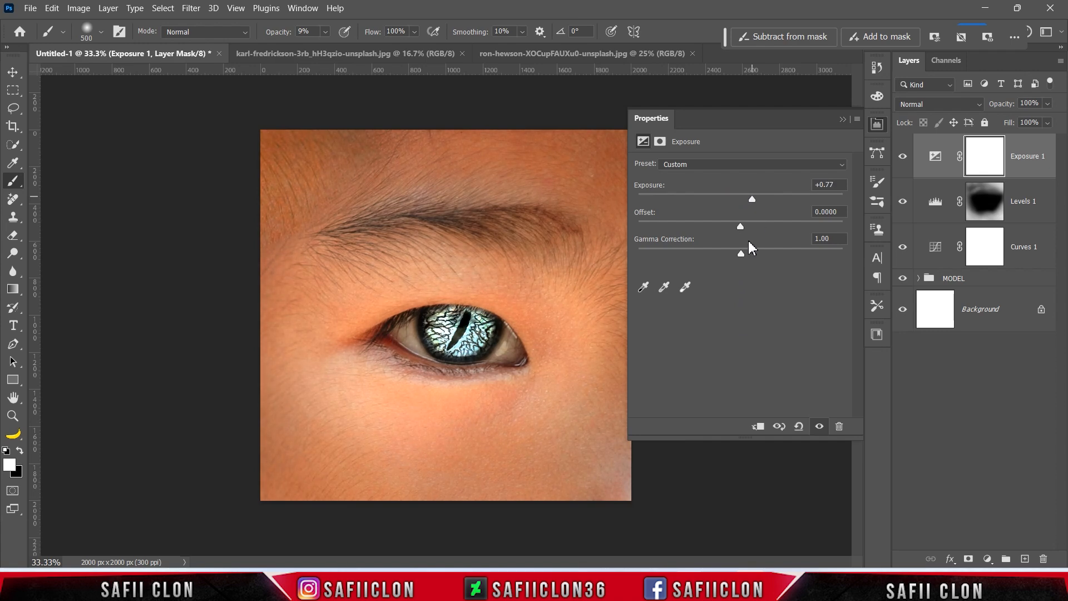
left_click_drag(741, 228, 735, 226)
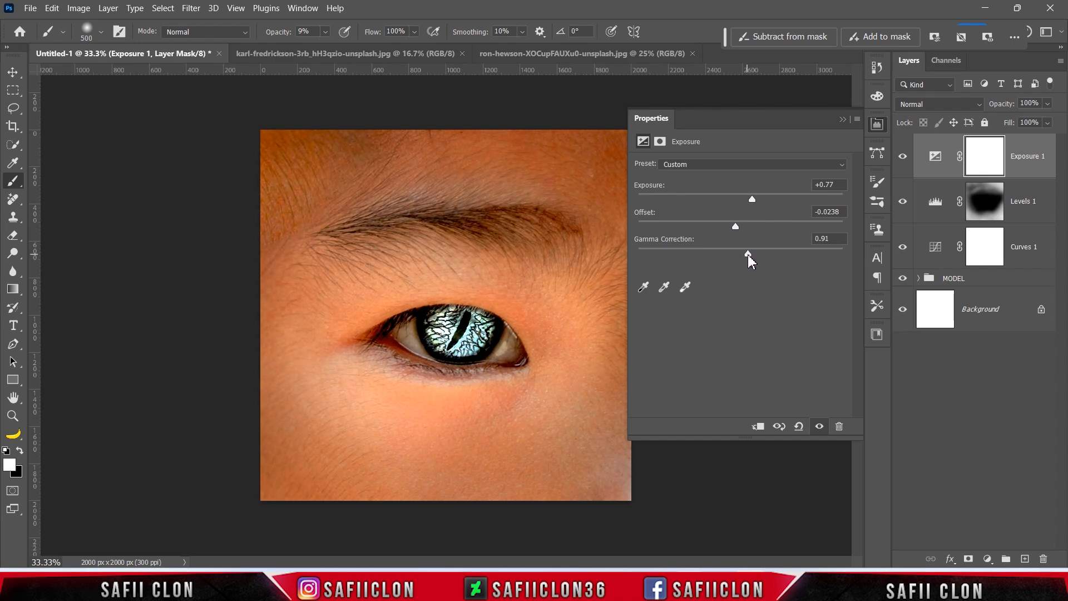
left_click(844, 120)
left_click(902, 157)
left_click(902, 157)
left_click(902, 158)
left_click(902, 158)
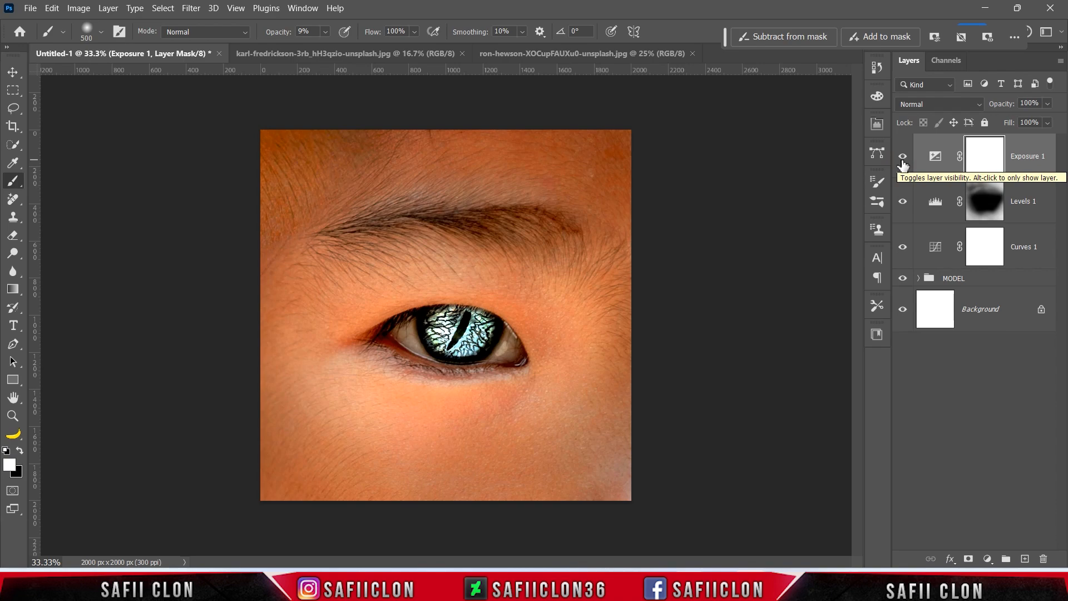
Open scott-webb-Hs6Odf-ishw-unsplash.jpg and drag the marble texture into the eye document as Layer 4.
left_click(31, 9)
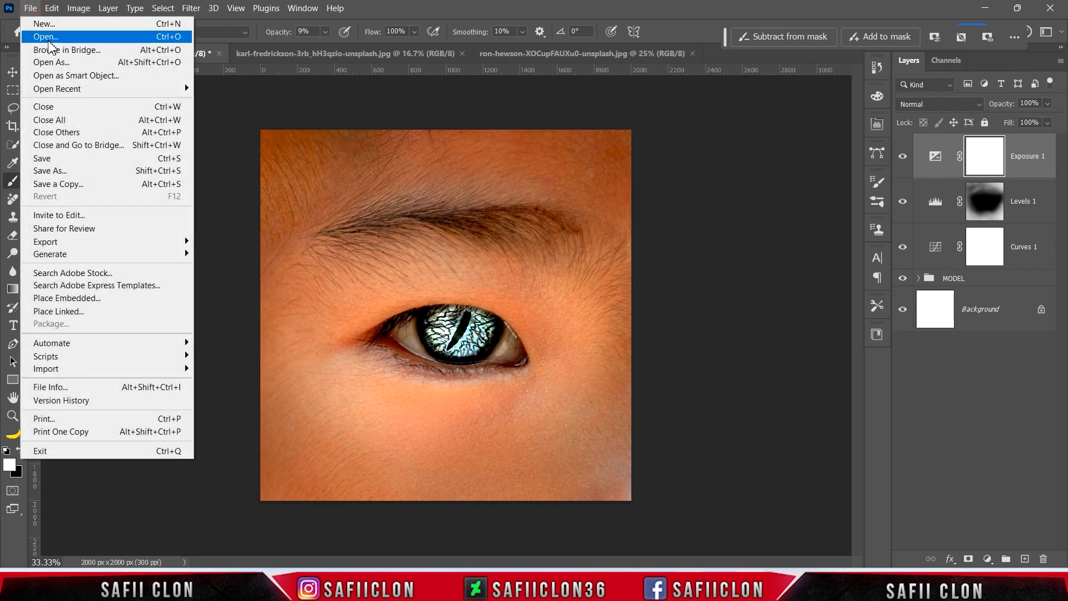
left_click(49, 40)
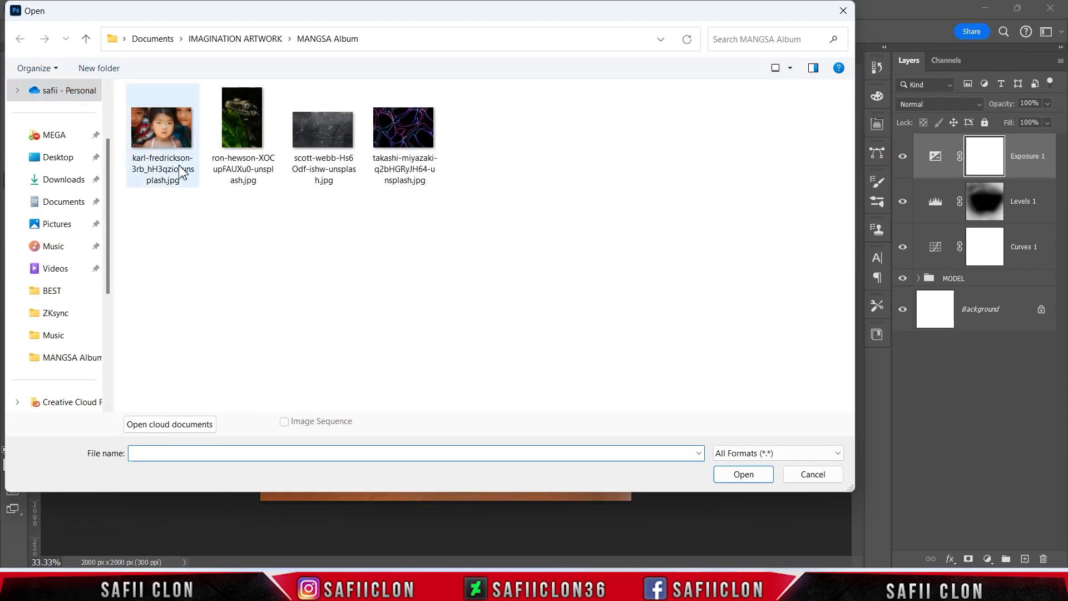
left_click(337, 167)
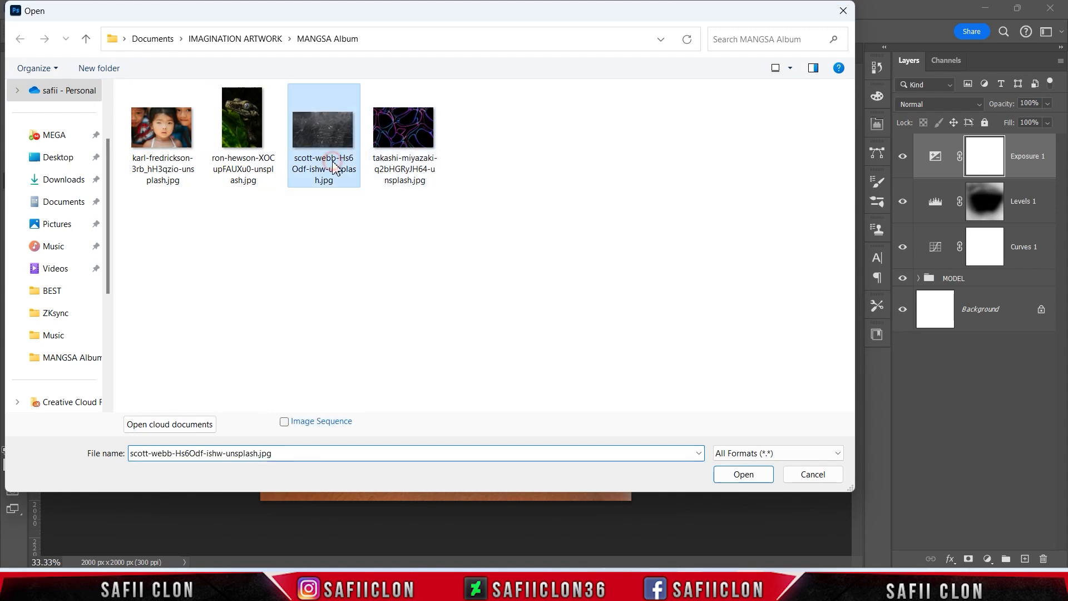
left_click(743, 474)
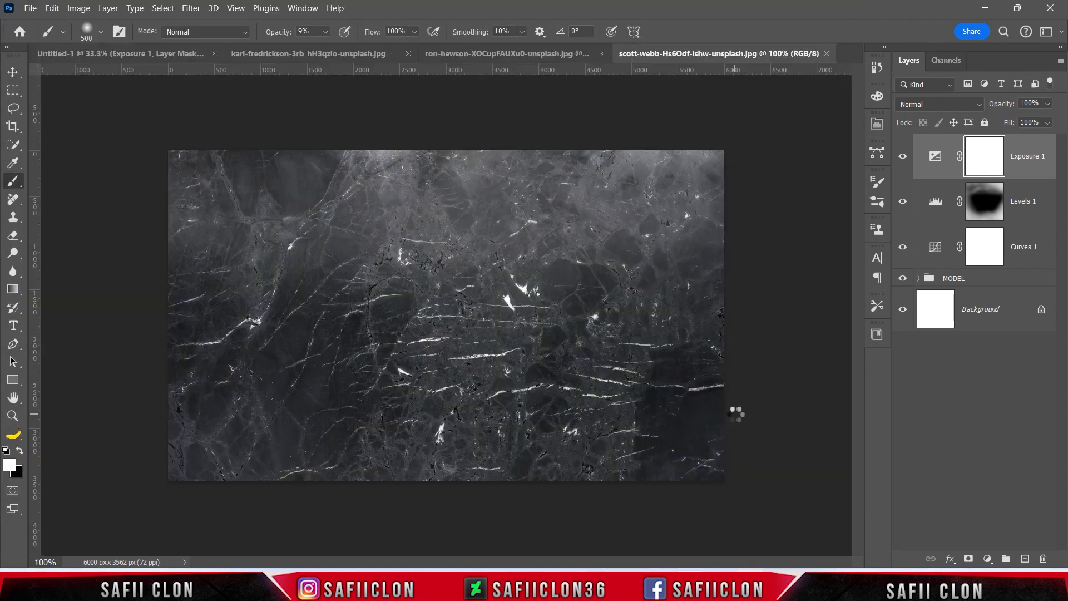
left_click_drag(1002, 151, 465, 299)
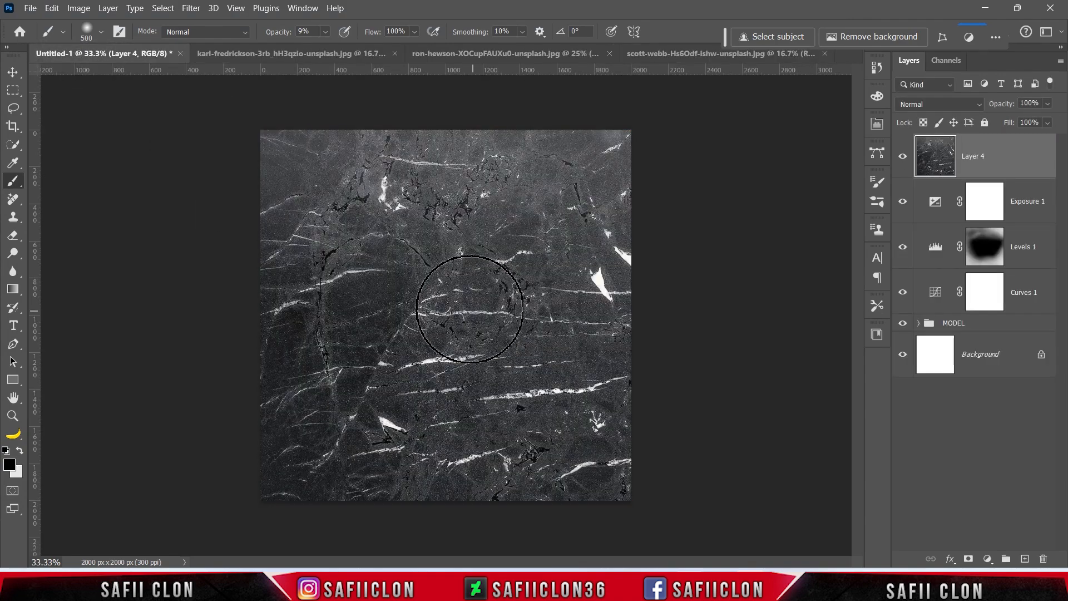
Set Layer 4 to Overlay, then rotate it about 8° and enlarge it to 114.25%.
left_click(925, 106)
left_click(920, 296)
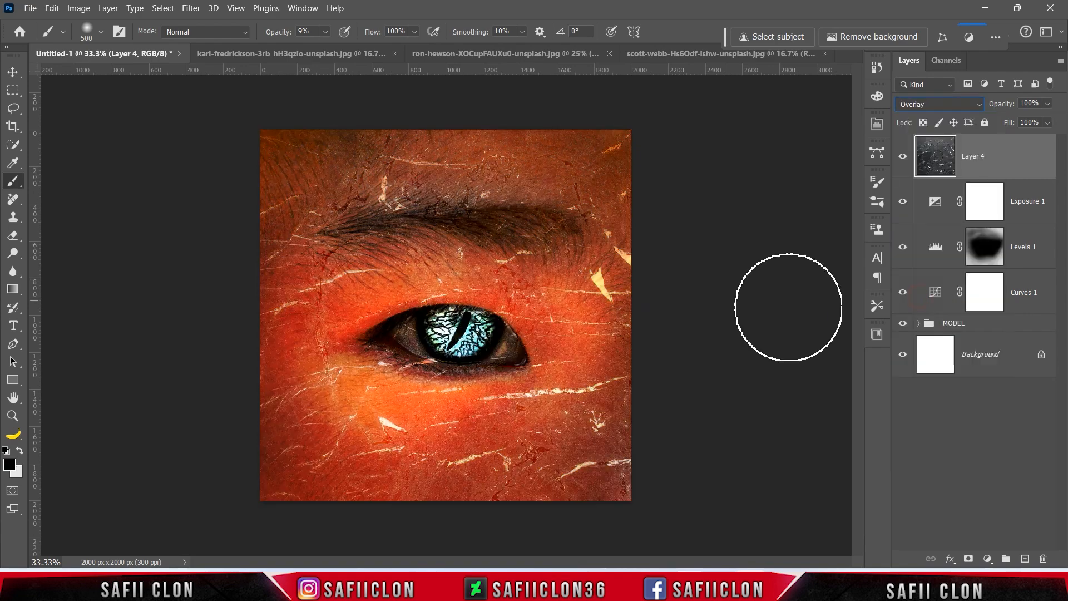
key("ctrl+t")
key("ctrl+minus")
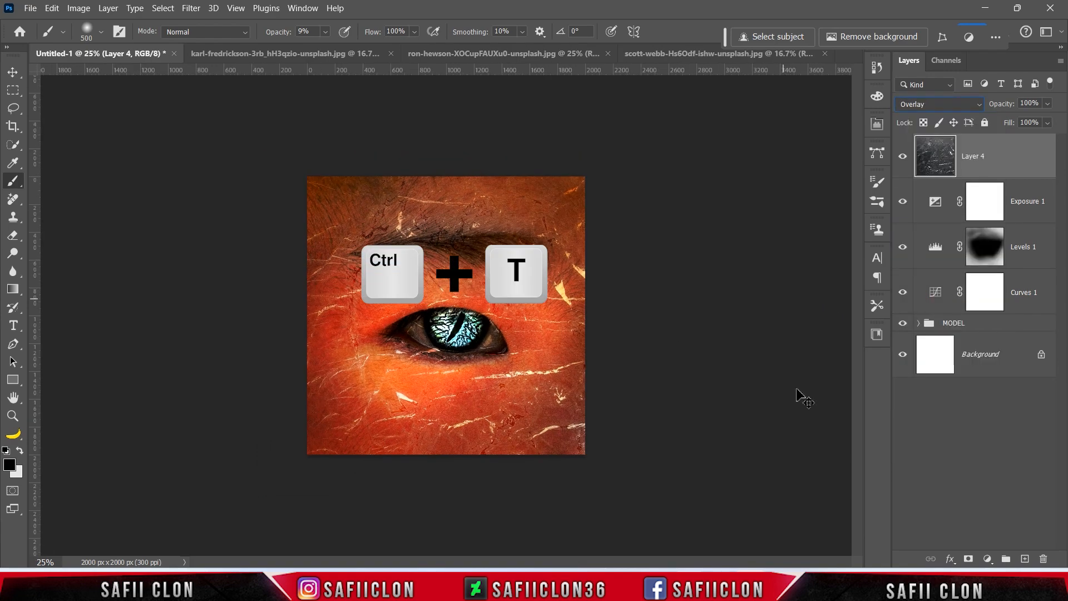
left_click_drag(489, 382, 714, 364)
left_click_drag(359, 334, 378, 336)
left_click_drag(245, 340, 243, 274)
left_click_drag(476, 356, 453, 373)
left_click_drag(301, 281, 264, 276)
left_click_drag(427, 352, 458, 350)
Fine-tune the texture's rotation to 7.44° and its position, commit, and compare with it hidden.
left_click_drag(223, 384, 226, 410)
left_click_drag(497, 405, 506, 379)
left_click_drag(255, 262, 255, 247)
left_click_drag(315, 310, 316, 326)
left_click_drag(275, 282, 267, 273)
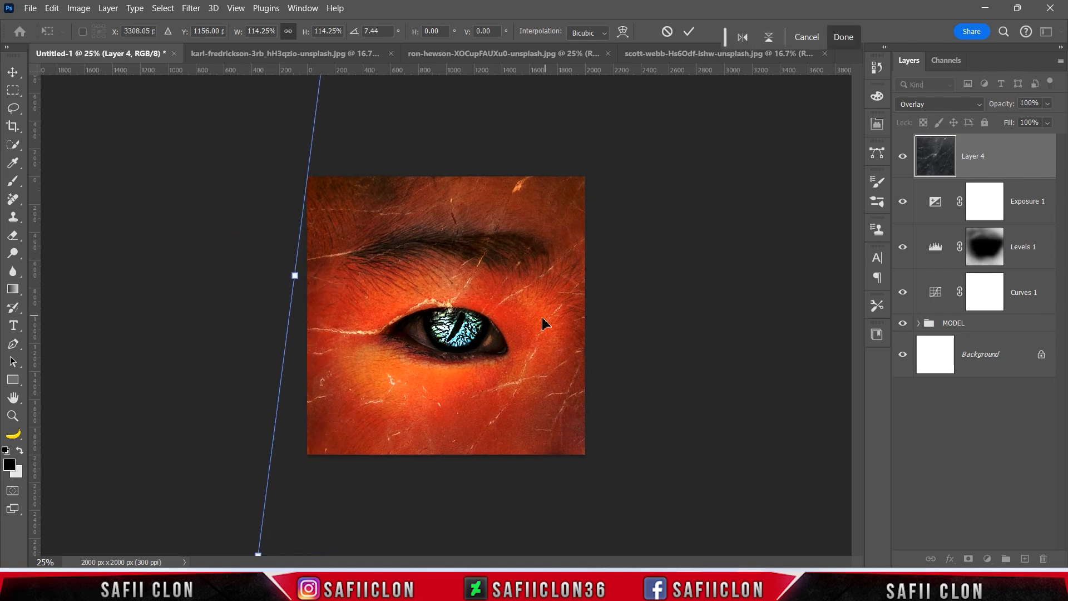
left_click(689, 31)
key("b")
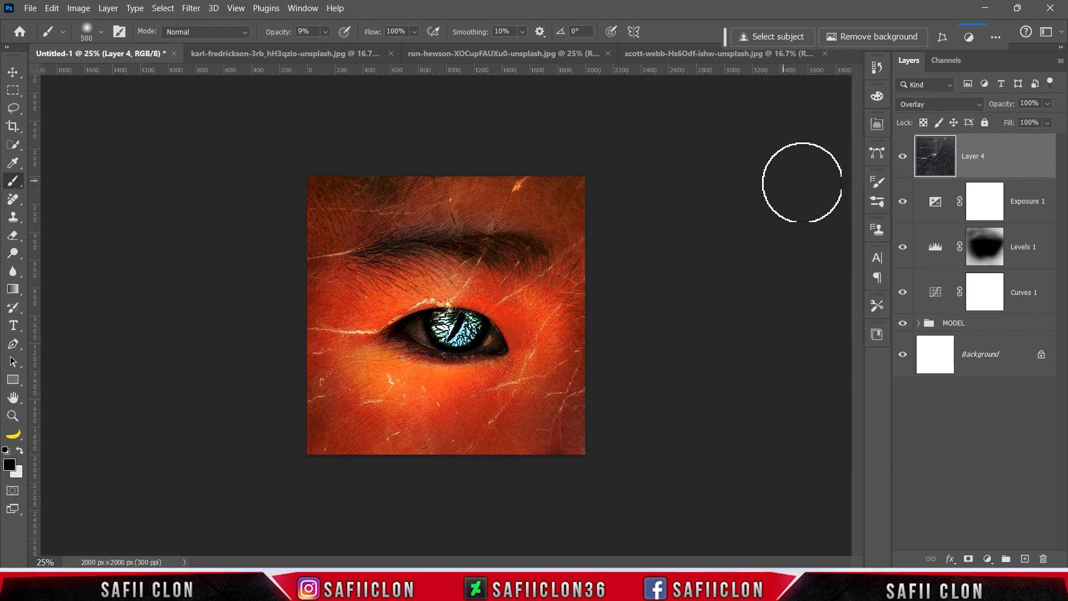
left_click(902, 158)
left_click(902, 158)
left_click(901, 158)
left_click(902, 158)
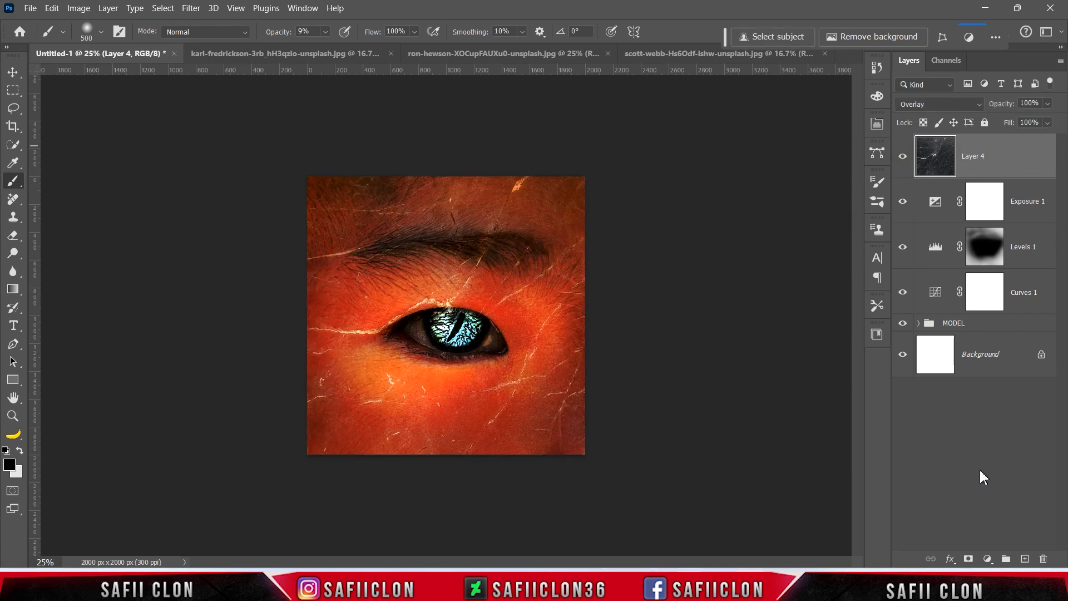
Add a layer mask to Layer 4 and set up a 300 px Soft Round brush at 10% opacity.
left_click(967, 559)
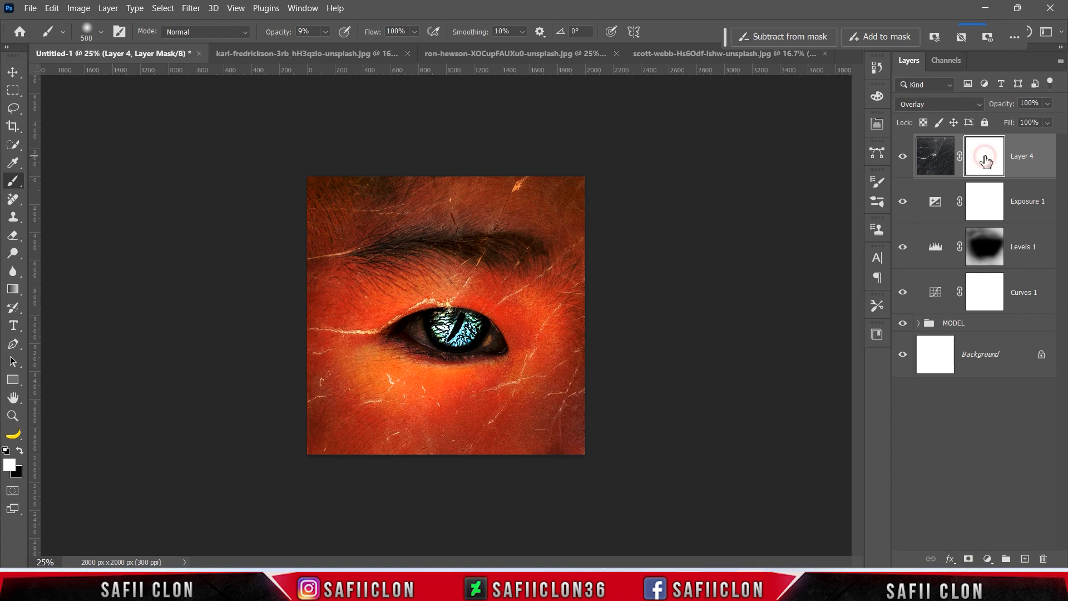
right_click(13, 181)
left_click(73, 183)
left_click(100, 32)
left_click(120, 207)
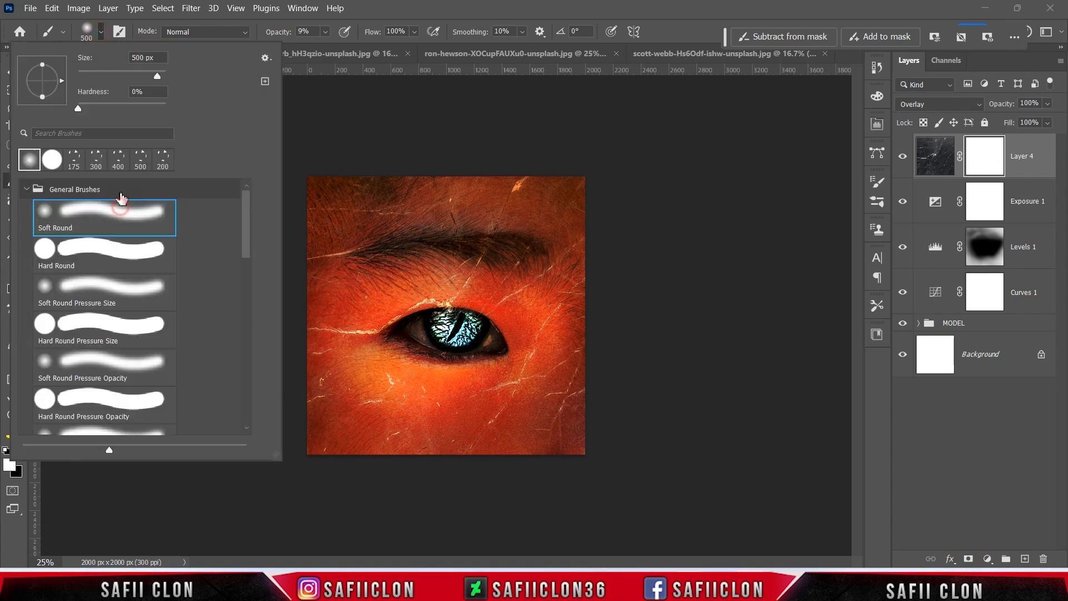
left_click(101, 32)
left_click(326, 32)
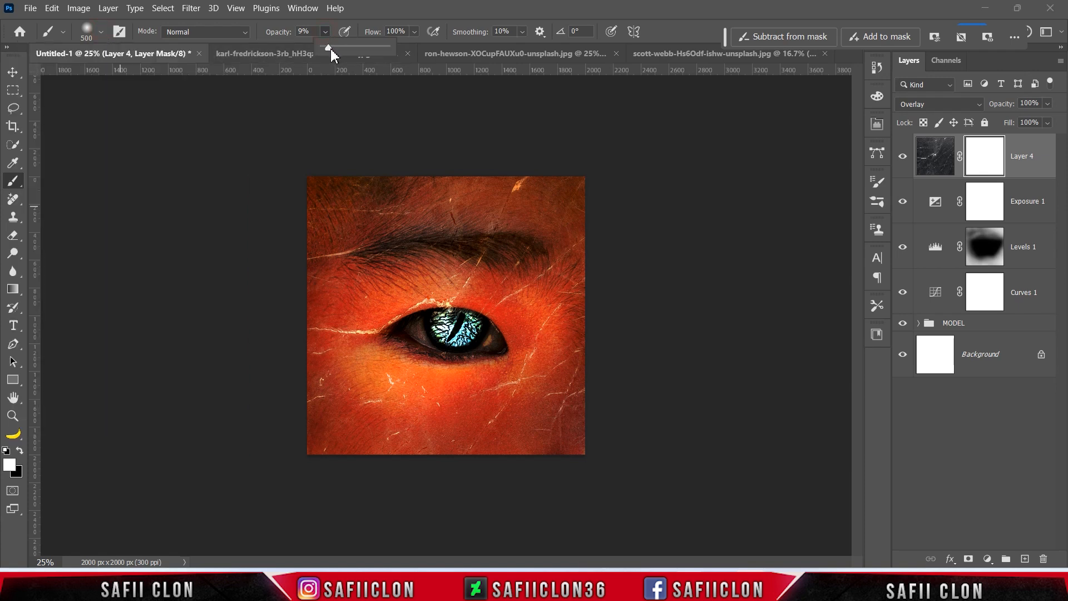
left_click(326, 34)
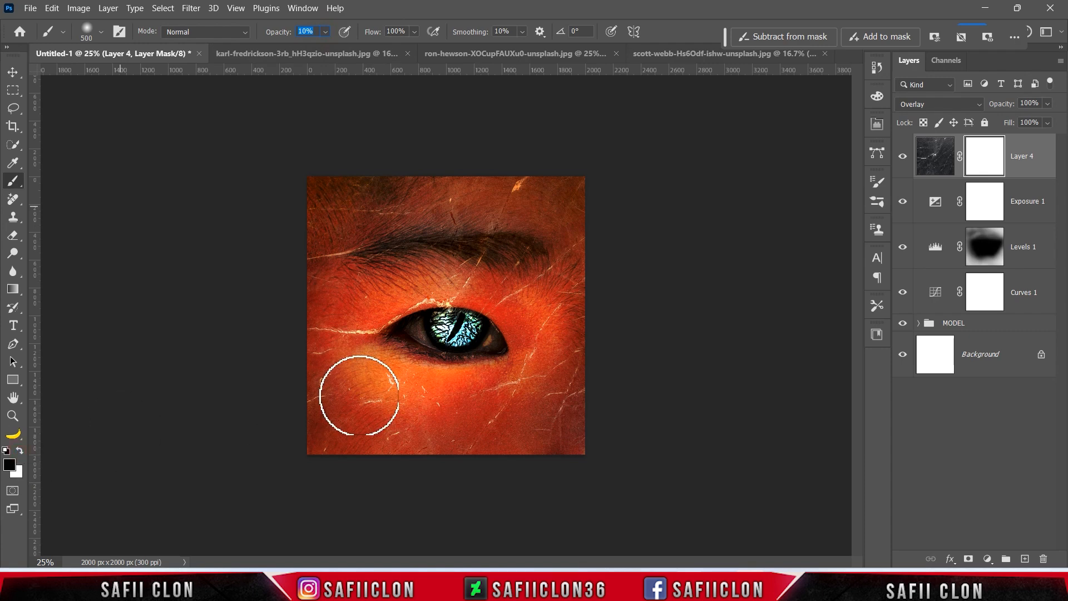
key("bracketleft")
key("bracketleft")
key("bracketleft")
key("bracketleft")
key("bracketleft")
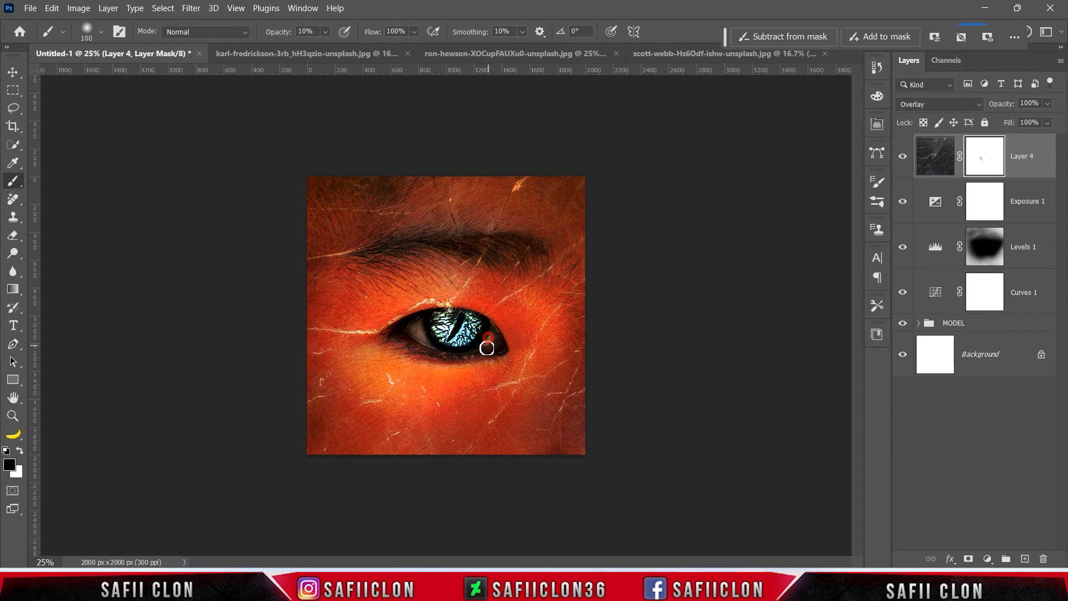
Paint black on the mask to clear the marble texture from over the eye.
mouse_move(424, 336)
left_mouse_down()
mouse_move(496, 339)
mouse_move(445, 329)
mouse_move(459, 332)
left_mouse_up()
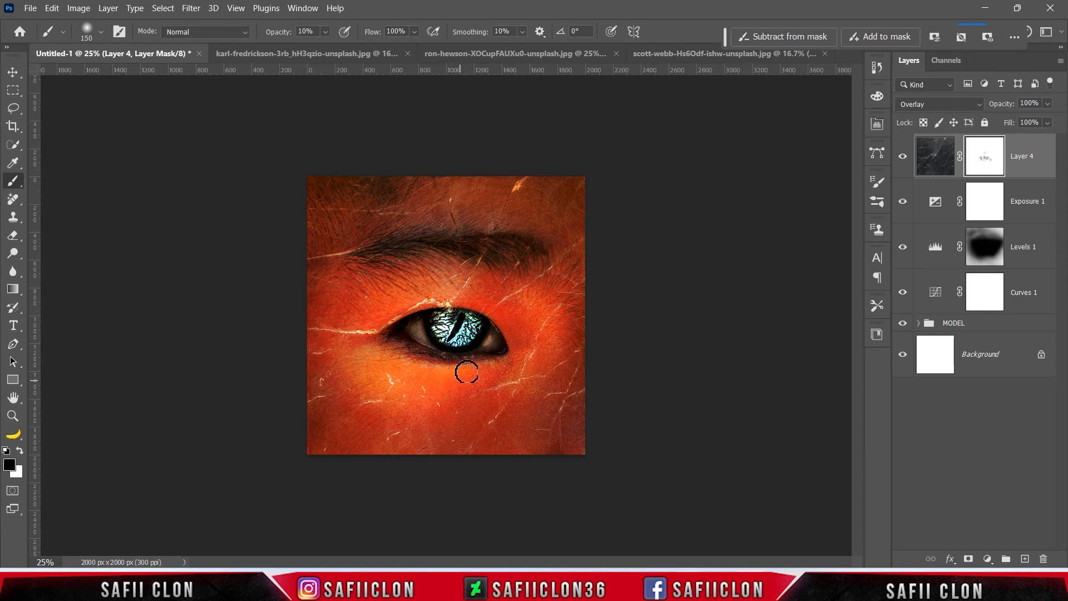
left_click(902, 158)
left_click(903, 158)
left_click(903, 157)
left_click(903, 158)
left_click(987, 558)
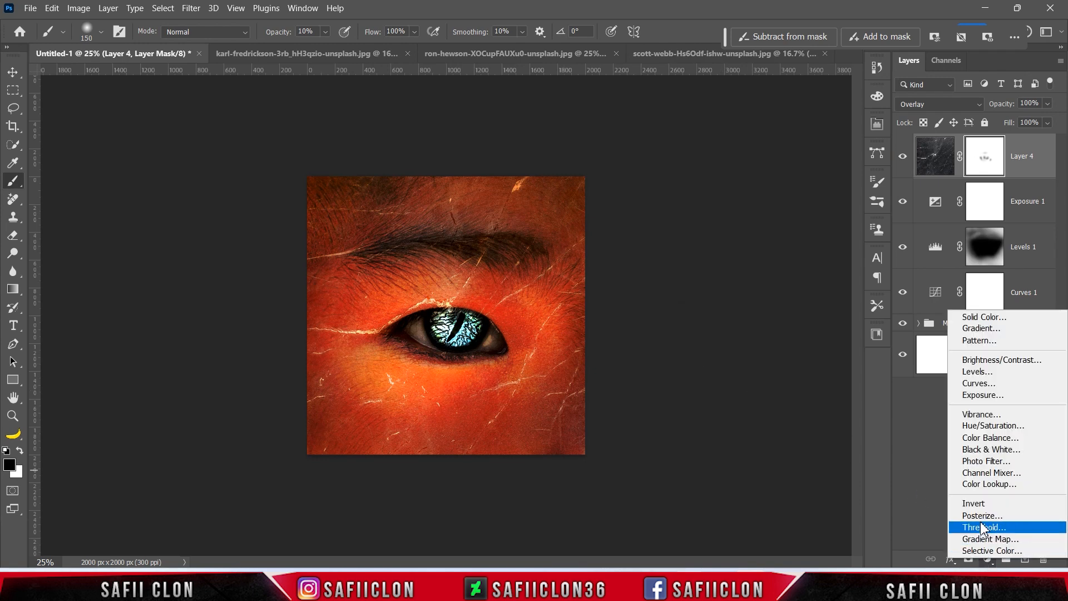
Add a #2b7fce blue Solid Color fill in Soft Light and move it below Levels 1.
left_click(983, 317)
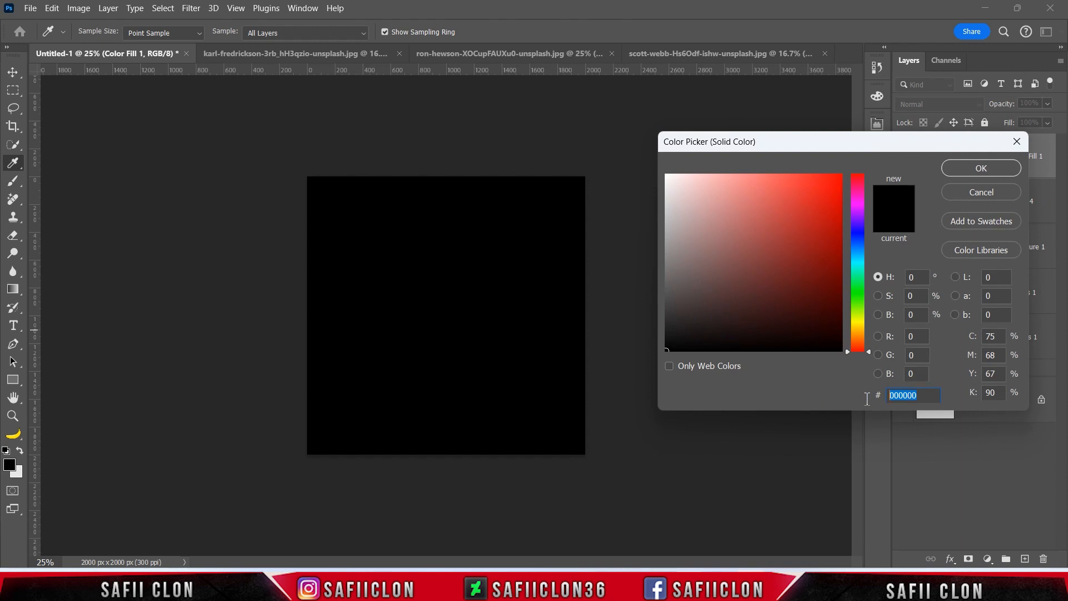
type("2b7f")
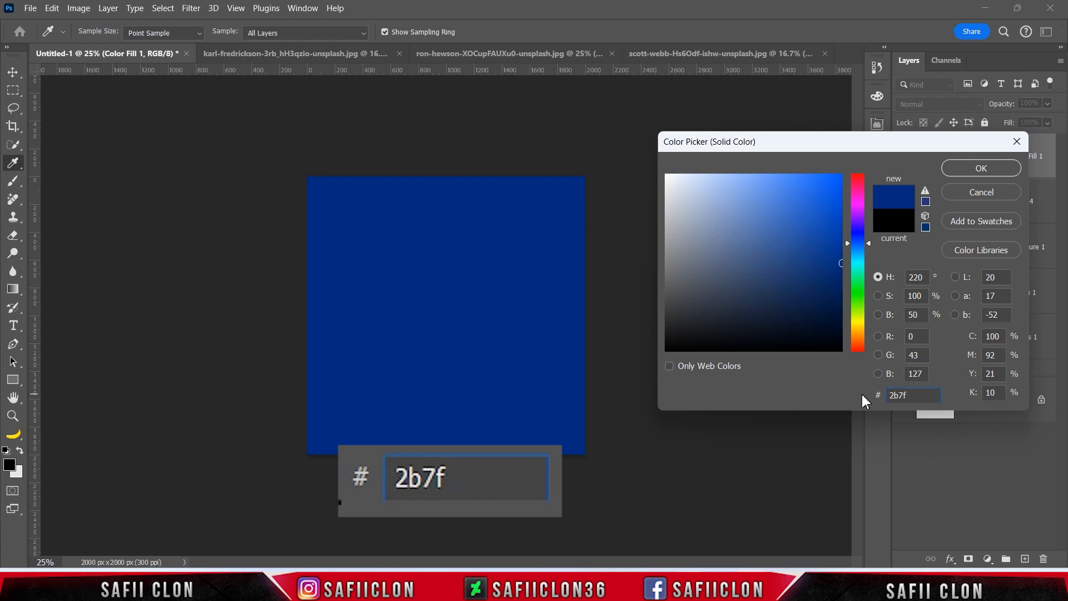
type("ce")
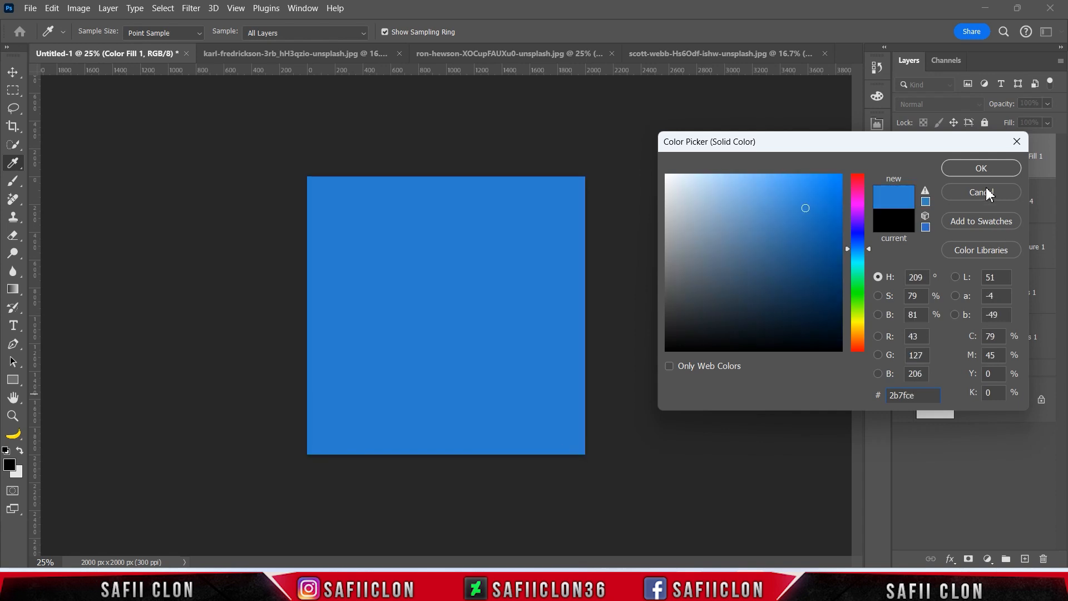
left_click(982, 168)
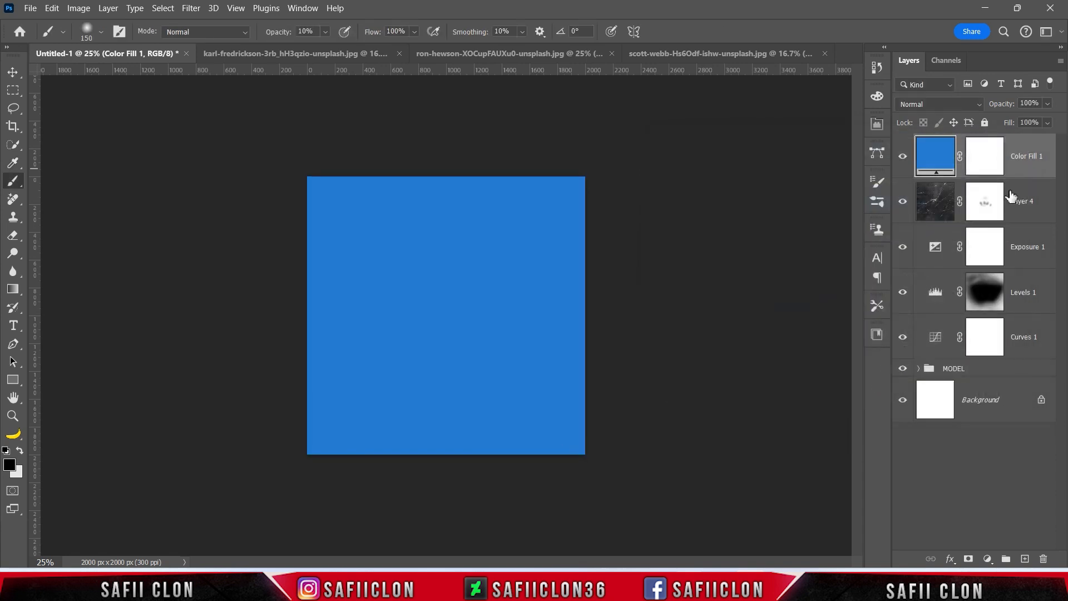
left_click(962, 103)
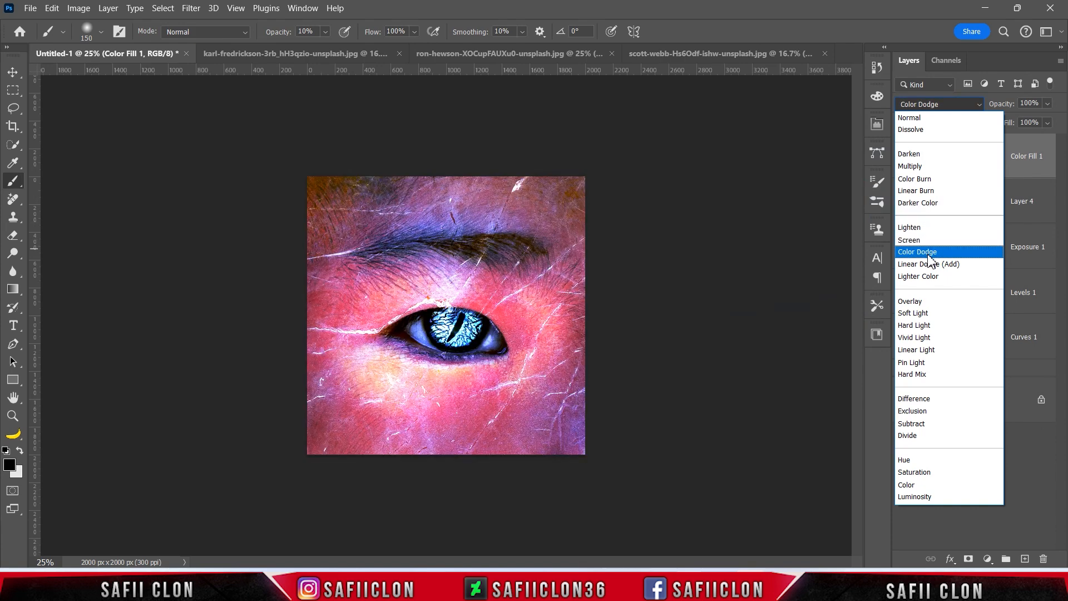
left_click(915, 312)
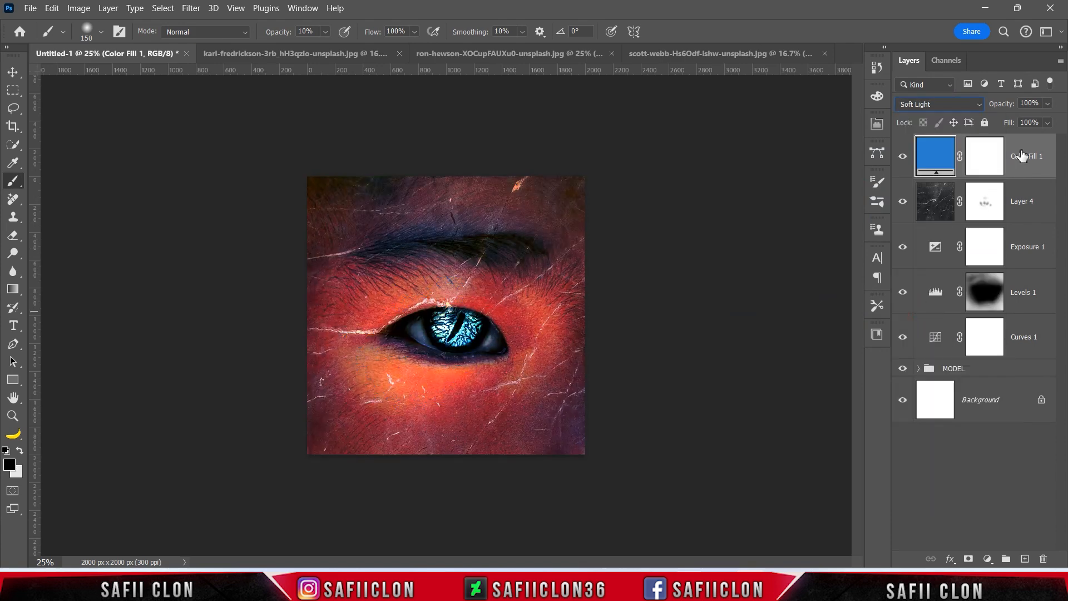
left_click_drag(1002, 154, 1013, 306)
Invert the Color Fill 1 mask and set up a 600 px white soft brush at 6% opacity.
left_click(982, 293)
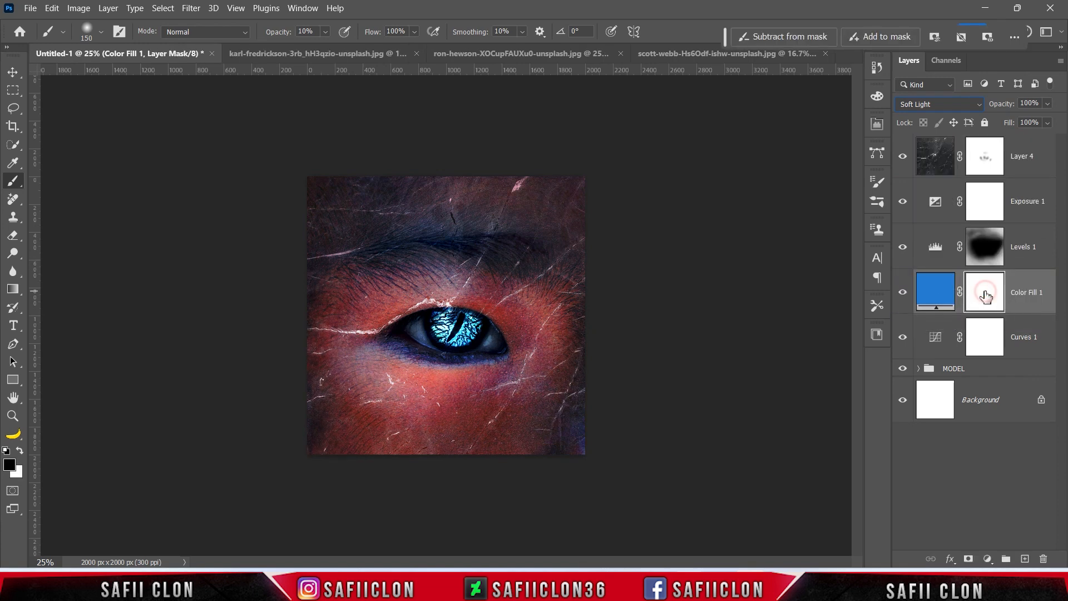
left_click_drag(11, 185, 64, 179)
key("ctrl+i")
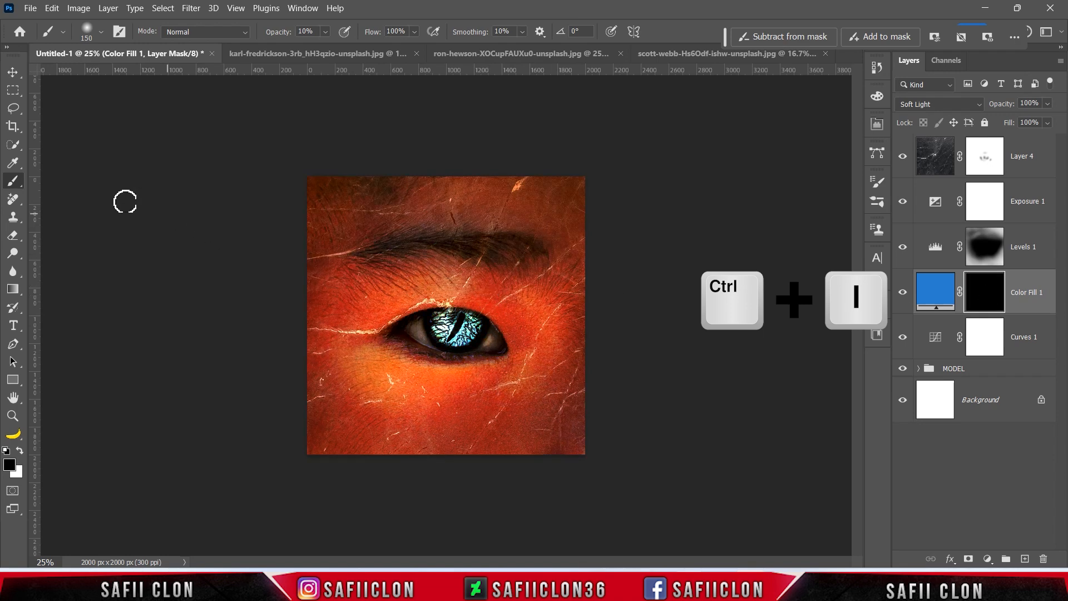
left_click_drag(13, 185, 67, 184)
left_click(98, 34)
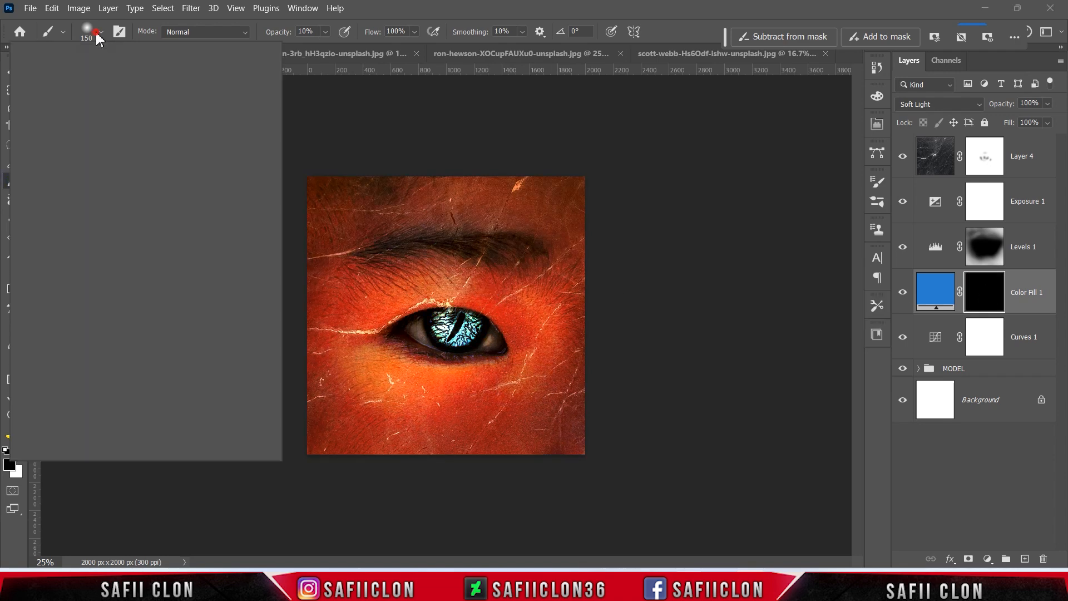
left_click(325, 32)
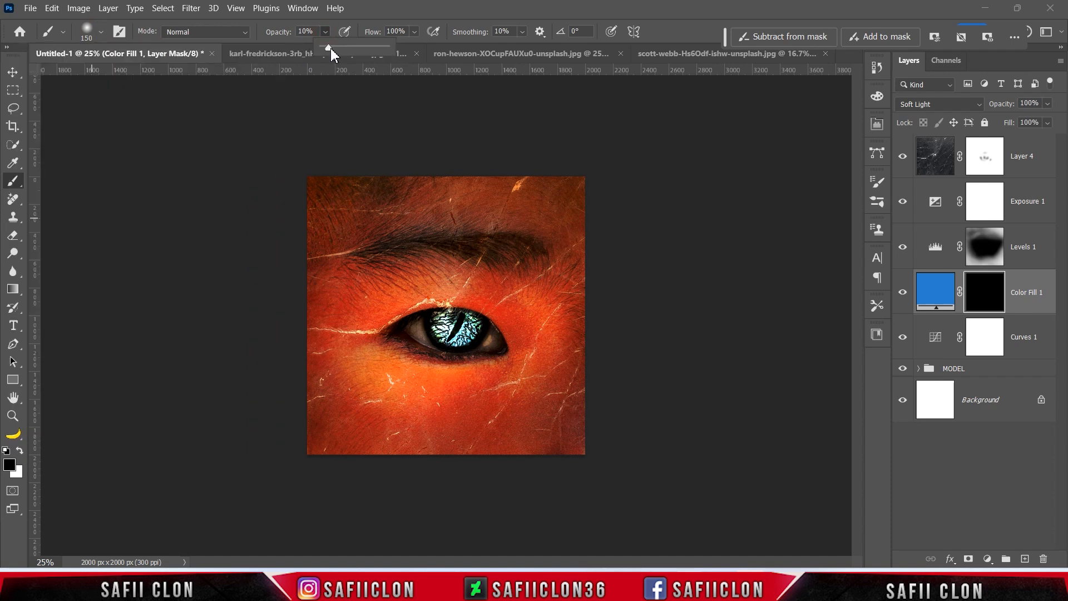
left_click(328, 34)
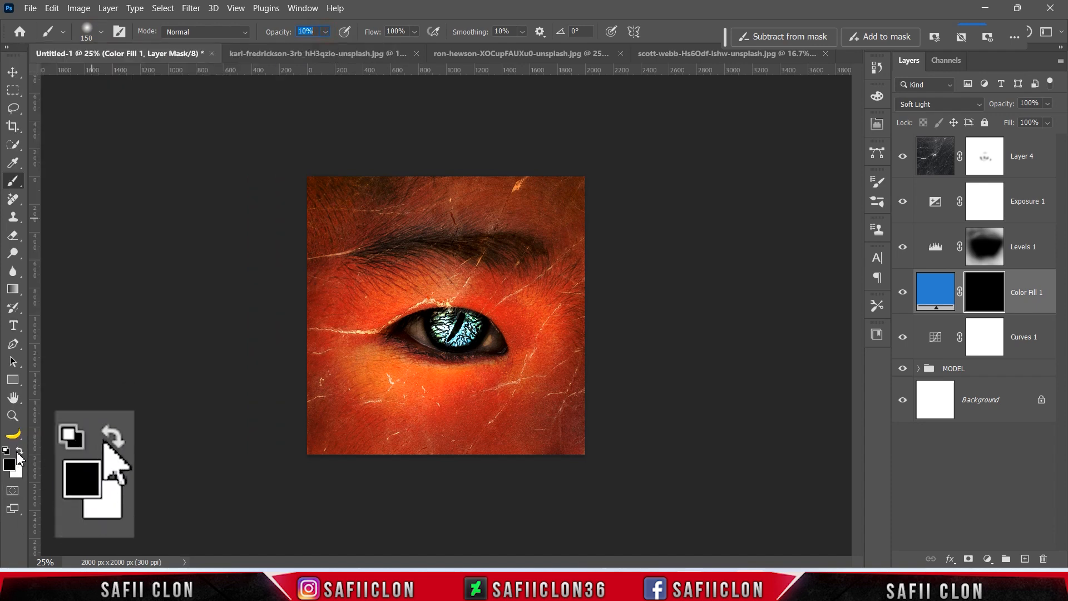
left_click(19, 451)
key("ctrl+plus")
key("ctrl+plus")
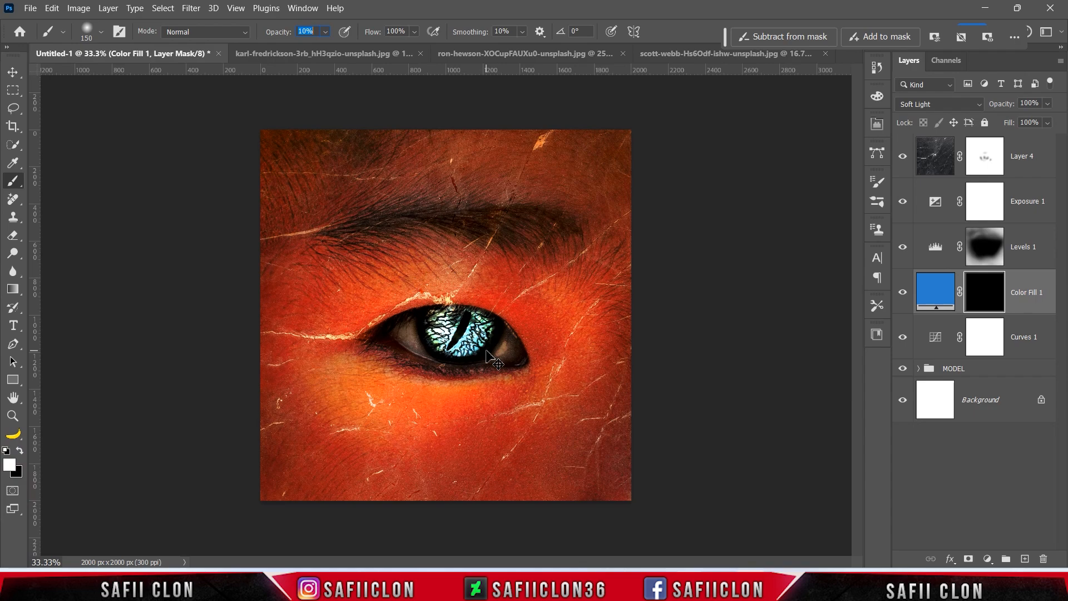
key("ctrl+minus")
key("bracketright")
key("bracketright")
key("bracketright")
key("bracketright")
key("bracketright")
key("bracketright")
key("bracketright")
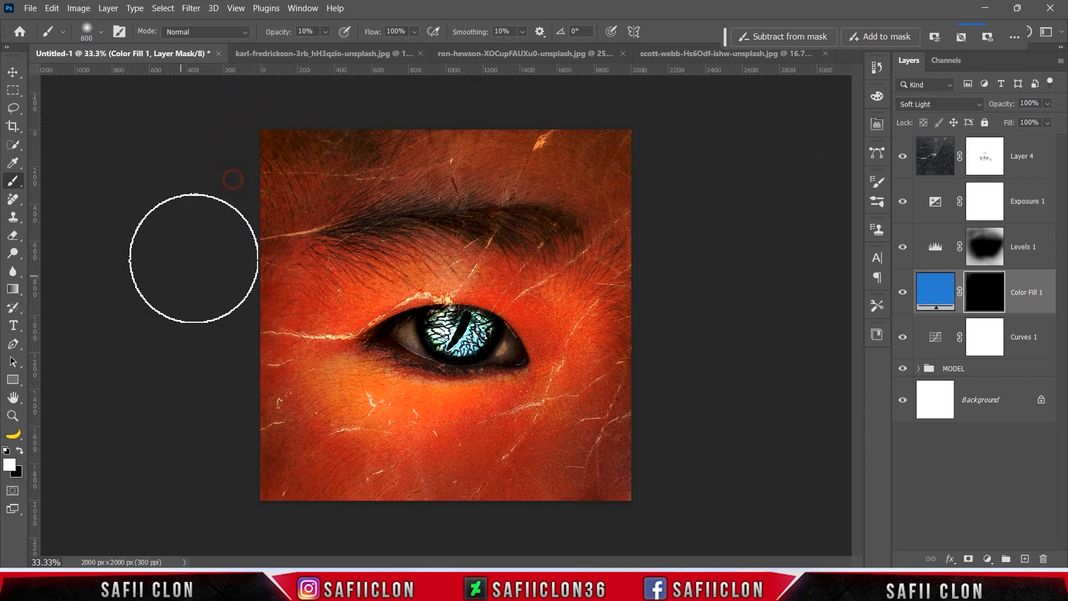
left_click(325, 32)
left_click(329, 35)
Paint the blue tint back along the top, left, bottom and right edges and corners.
mouse_move(299, 179)
left_mouse_down()
mouse_move(498, 120)
mouse_move(317, 128)
mouse_move(330, 169)
left_mouse_up()
mouse_move(217, 361)
left_mouse_down()
mouse_move(252, 464)
mouse_move(395, 502)
mouse_move(266, 464)
left_mouse_up()
left_click_drag(325, 32, 328, 35)
left_click_drag(360, 497, 624, 499)
left_click_drag(636, 356, 682, 171)
mouse_move(489, 140)
left_mouse_down()
mouse_move(621, 226)
mouse_move(384, 452)
mouse_move(317, 406)
left_mouse_up()
key("bracketleft")
key("bracketleft")
left_click_drag(317, 406, 274, 291)
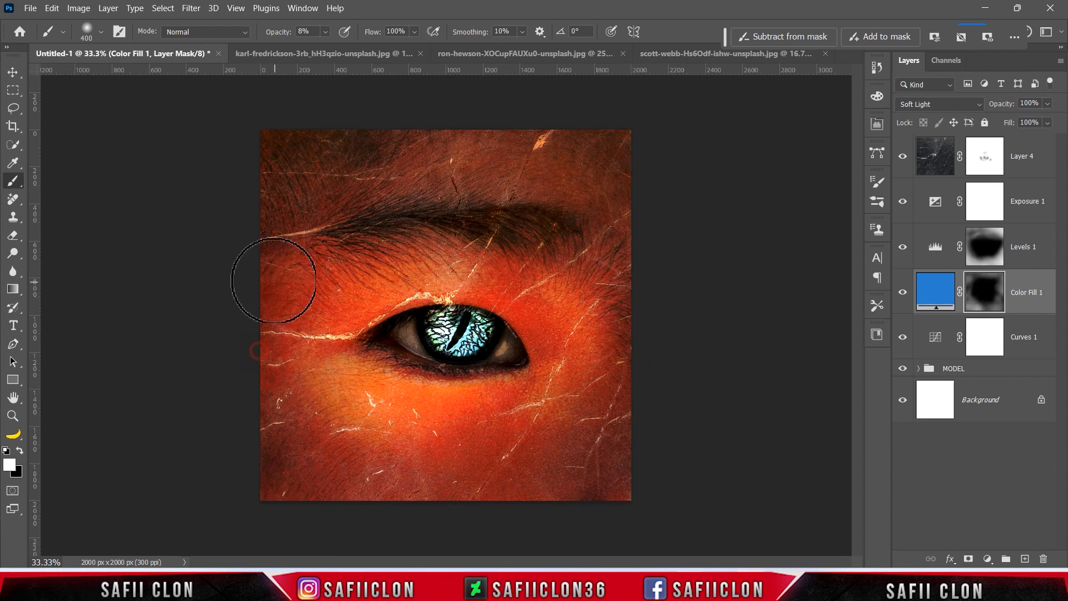
key("bracketright")
key("bracketright")
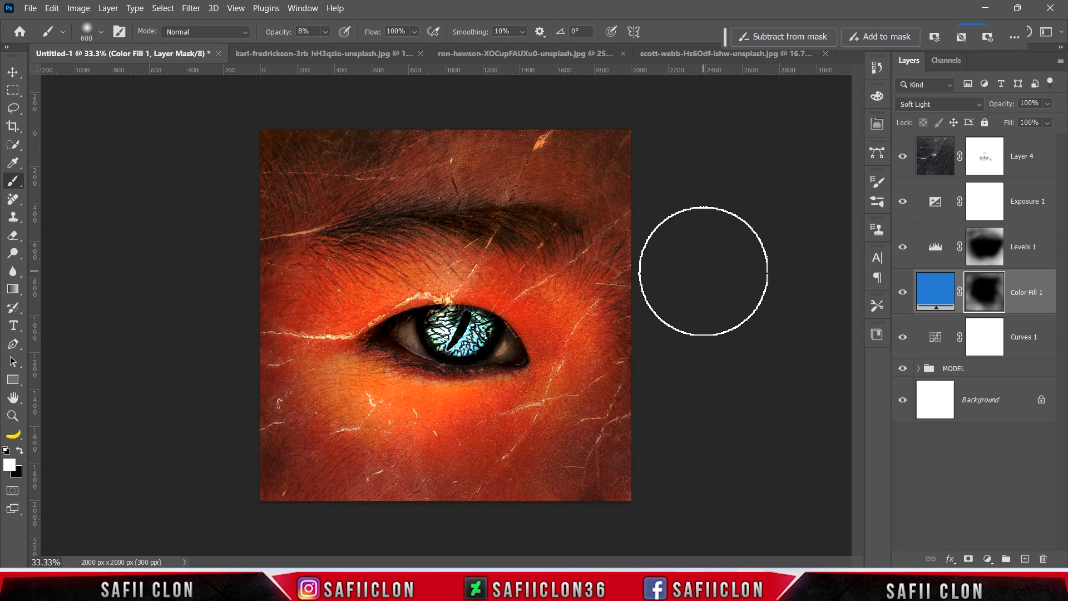
Close the child portrait and gecko source photos.
left_click(362, 53)
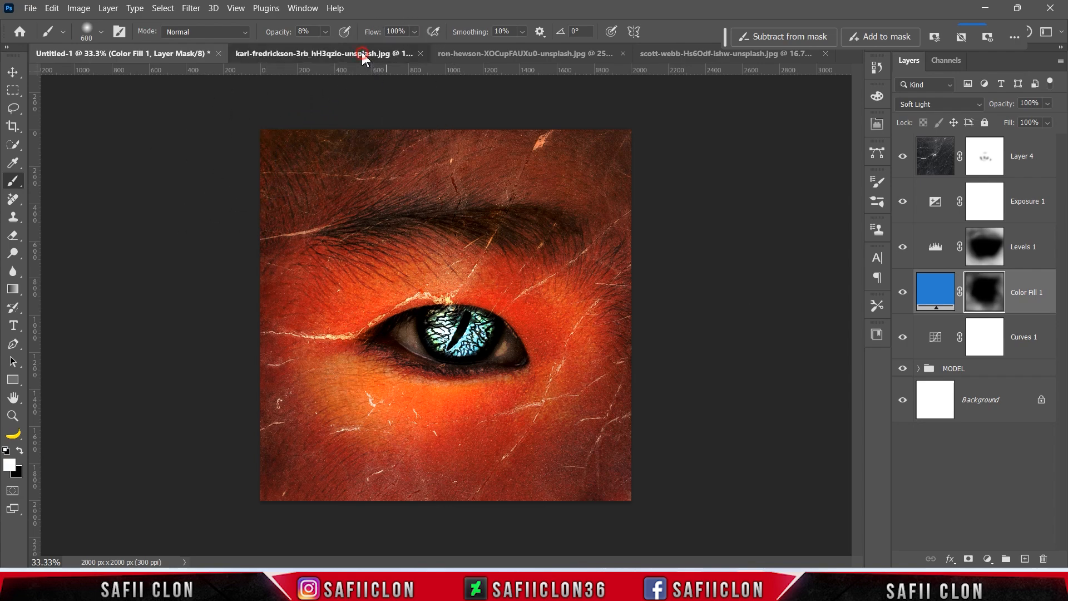
left_click(450, 52)
left_click(366, 54)
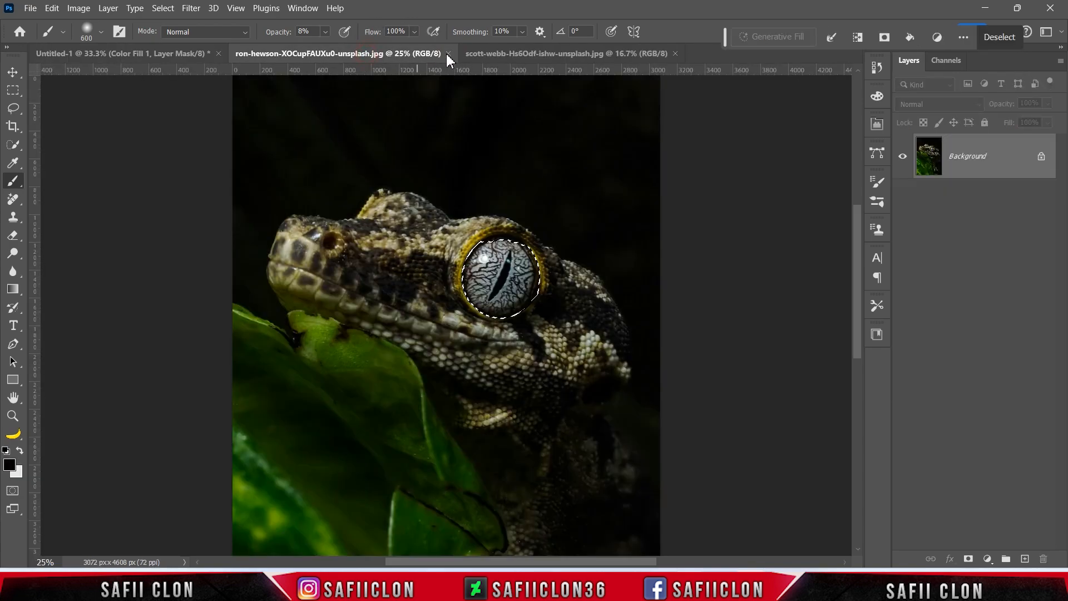
left_click(448, 53)
Close the dark texture photo and open the takashi neon bubble-lines image.
left_click(446, 54)
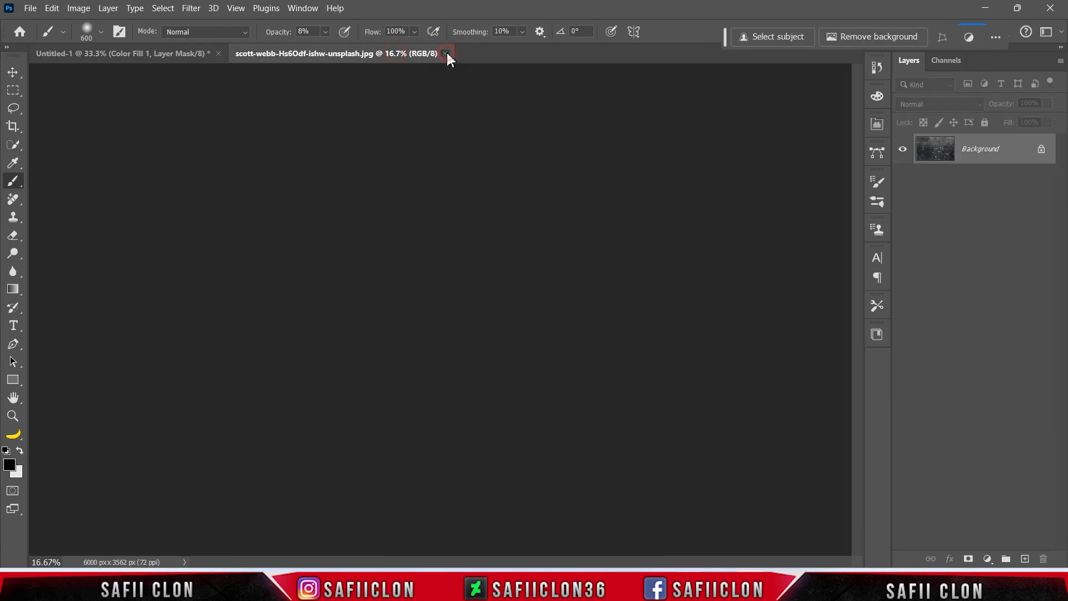
left_click(30, 8)
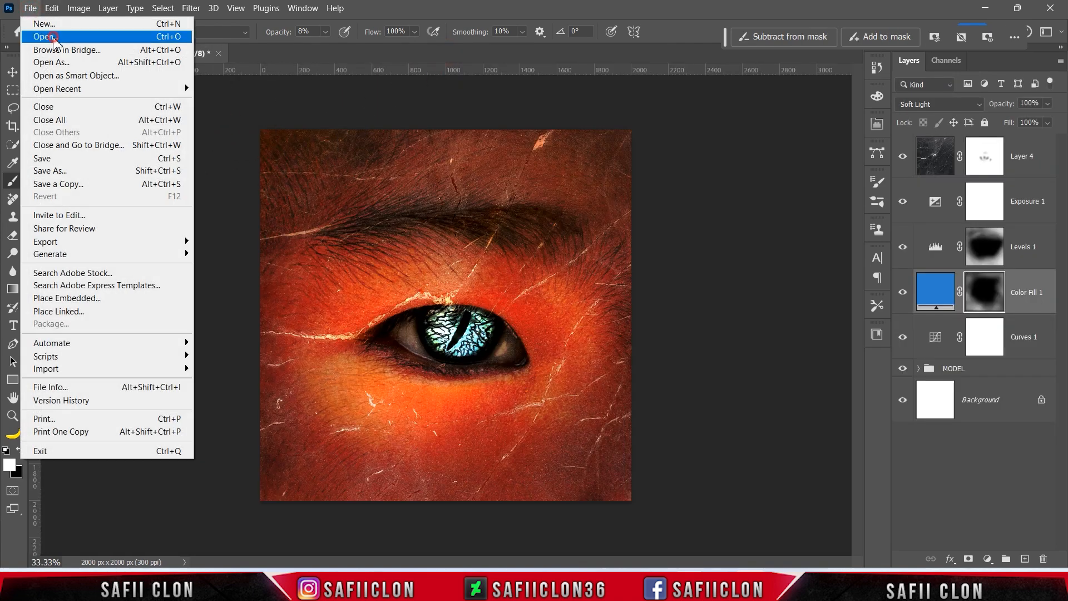
left_click(54, 39)
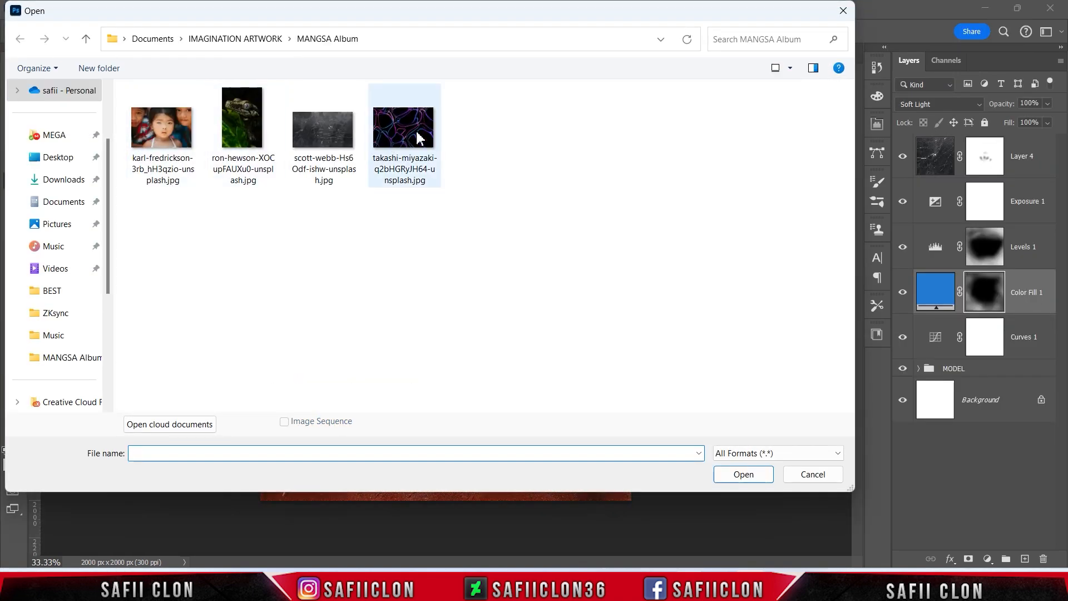
left_click(417, 136)
left_click(741, 476)
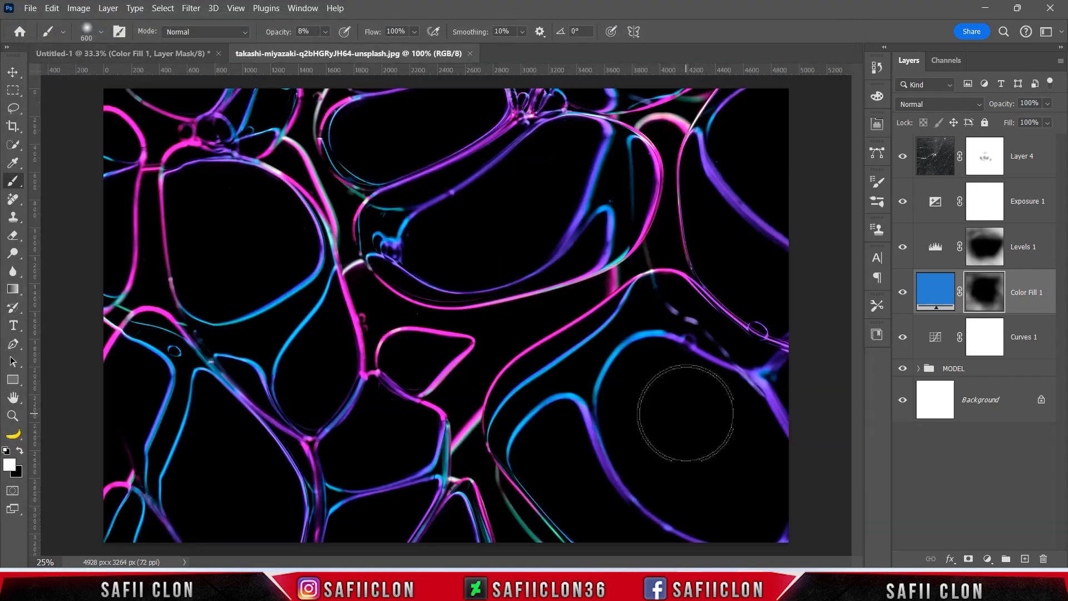
Copy the neon lines into the eye artwork as Layer 5, just below Color Fill 1.
left_click_drag(997, 158, 442, 304)
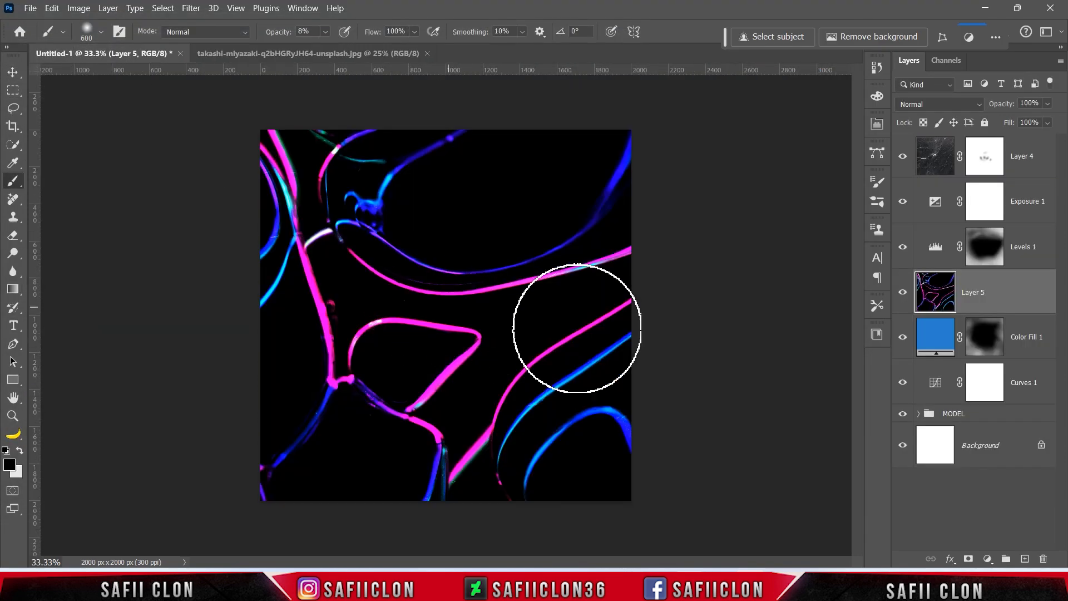
left_click_drag(1004, 291, 1008, 361)
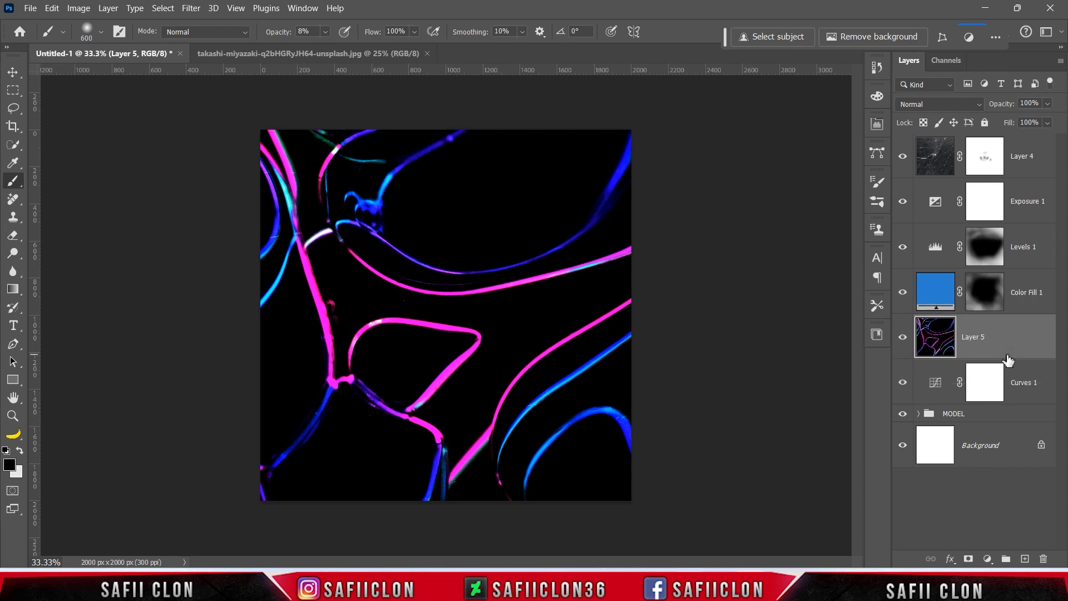
left_click(937, 105)
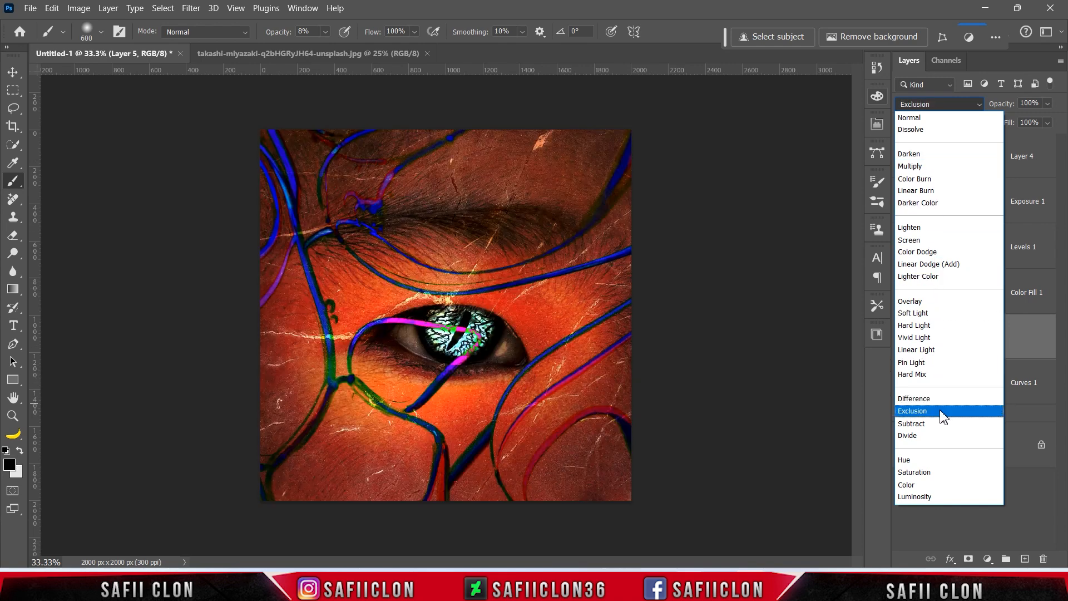
Blend Layer 5 with Exclusion and transform it to about 153% scale, rotated roughly 3°.
left_click(942, 418)
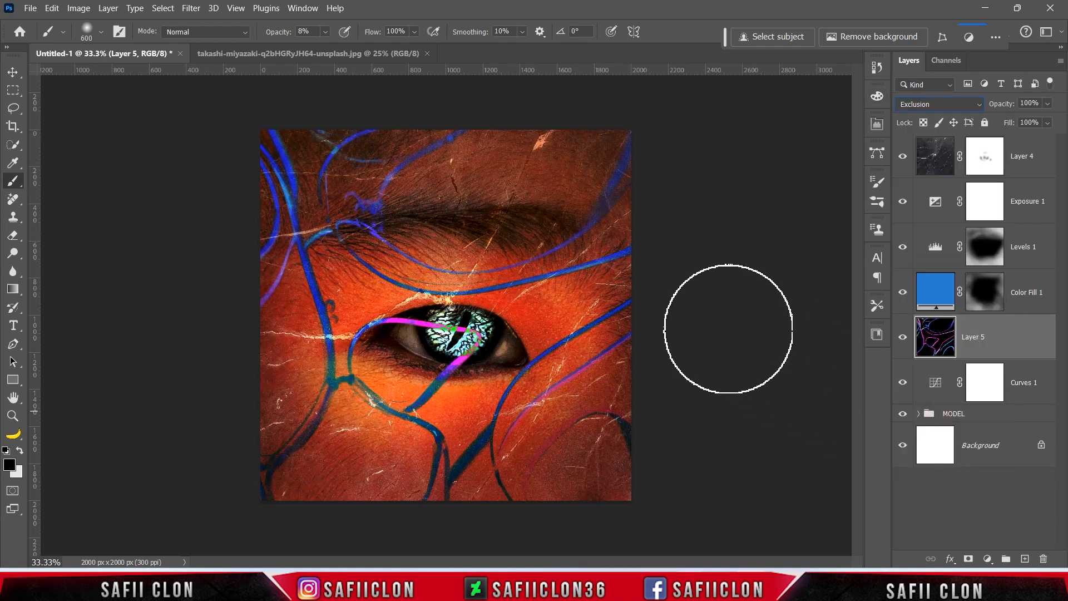
key("ctrl+t")
key("ctrl+minus")
left_click_drag(623, 312, 610, 360)
left_click_drag(659, 207, 810, 106)
left_click_drag(628, 294, 569, 357)
left_click_drag(779, 356, 777, 377)
left_click_drag(688, 394, 664, 399)
left_click_drag(754, 185, 698, 219)
left_click_drag(585, 384, 617, 372)
left_click_drag(729, 209, 780, 179)
left_click_drag(642, 321, 625, 326)
left_click_drag(763, 185, 738, 201)
left_click_drag(596, 338, 632, 325)
left_click(690, 37)
Switch to the brush and toggle Layer 5 off and on to compare the neon streaks.
key("b")
key("ctrl+plus")
key("ctrl+plus")
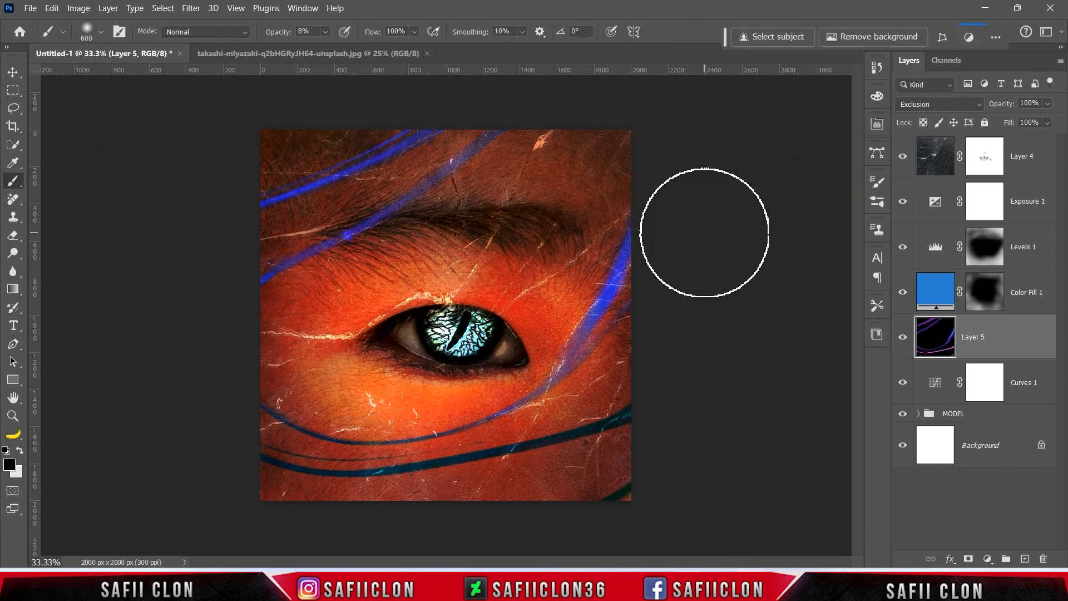
left_click(902, 338)
left_click(903, 338)
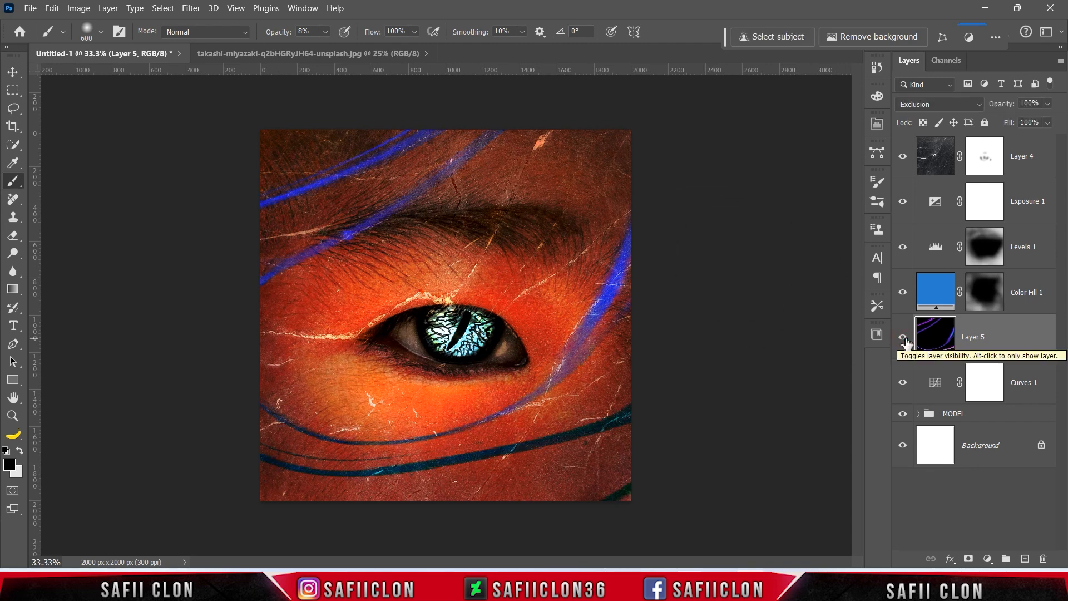
right_click(997, 340)
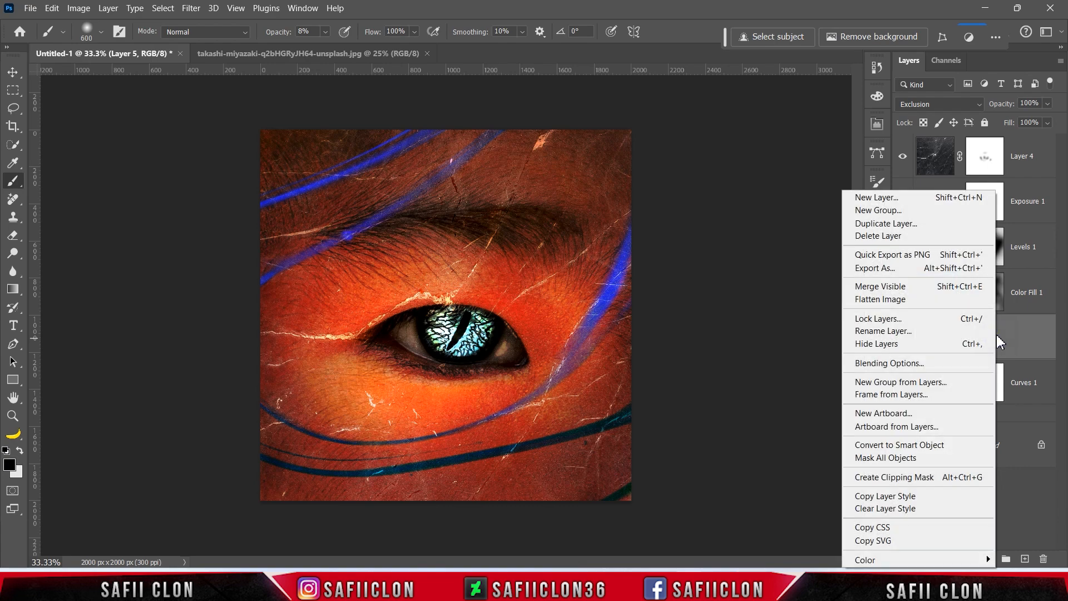
Give Layer 5 Blend If ranges of 0/85–113/255 current and 0/131–255 underlying, then apply.
left_click(889, 365)
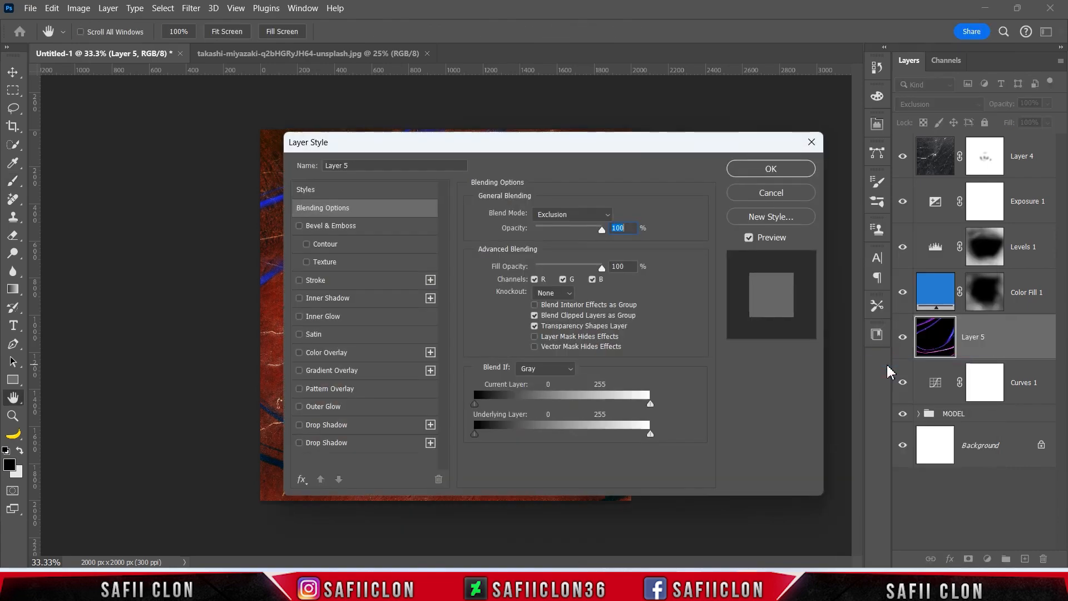
left_click_drag(501, 149, 860, 140)
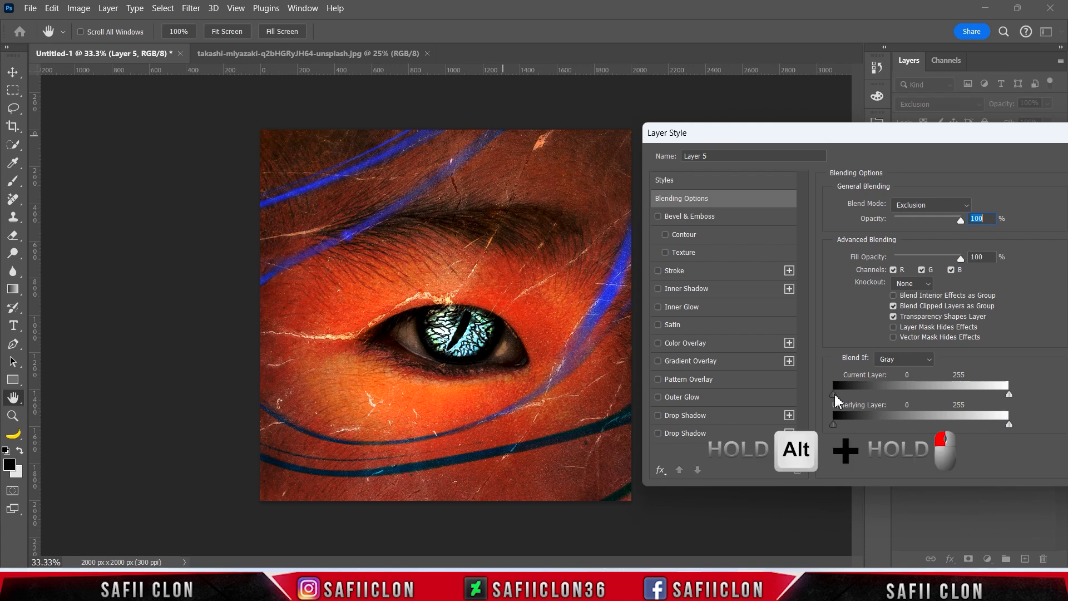
left_click_drag(903, 397, 918, 398)
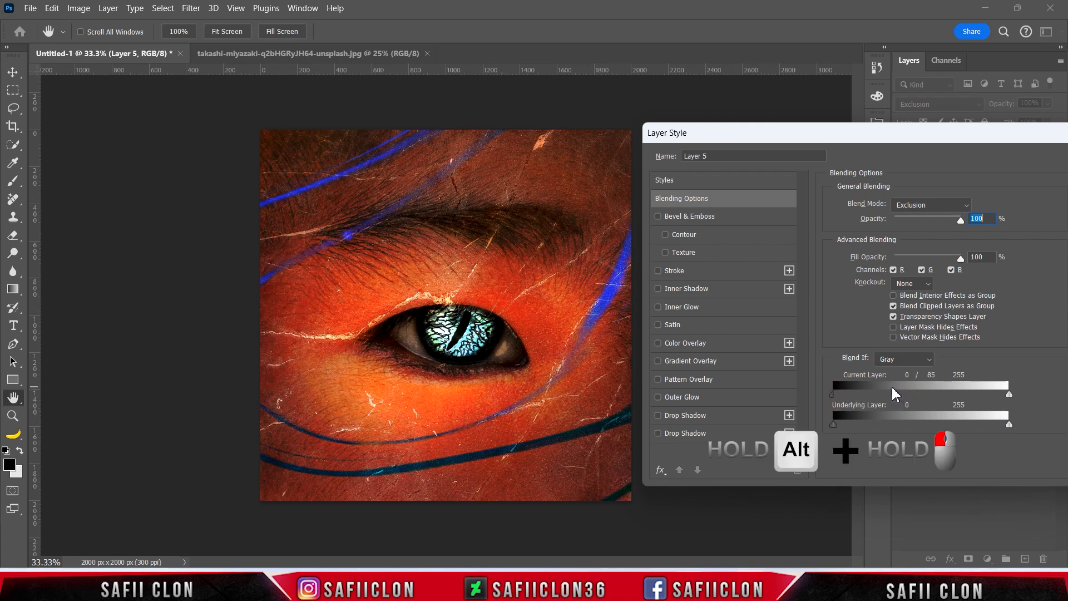
left_click_drag(1009, 396, 1003, 397)
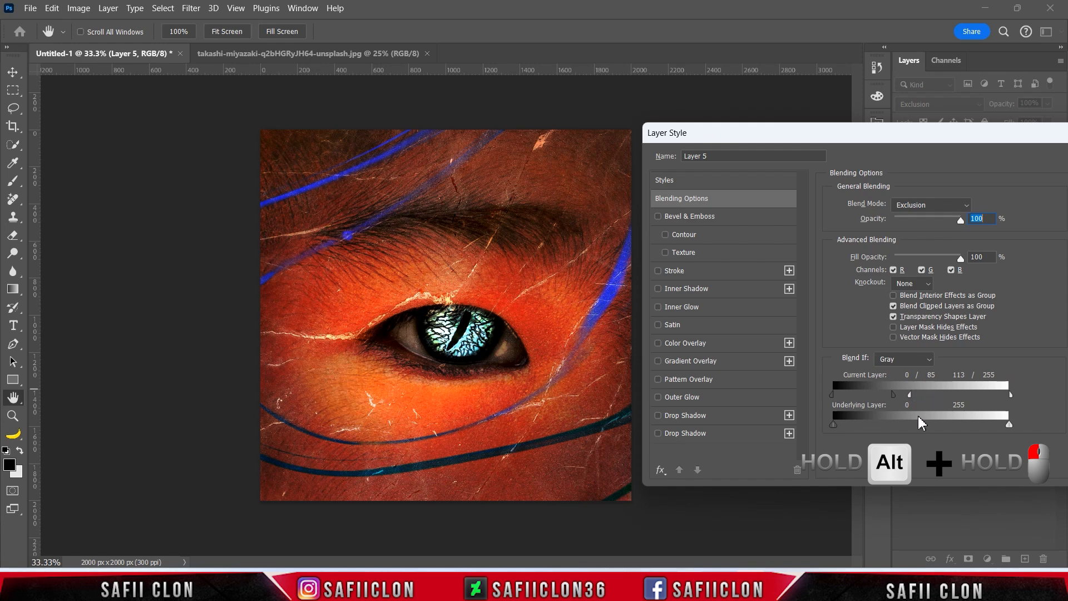
left_click_drag(834, 424, 836, 424)
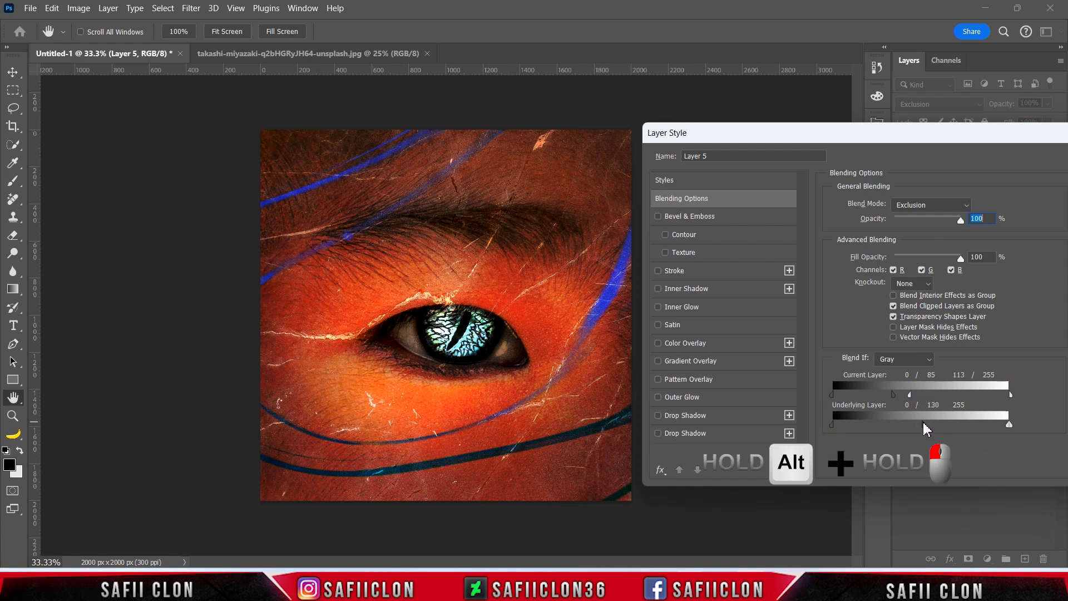
left_click_drag(925, 428, 926, 426)
left_click_drag(1005, 142, 681, 151)
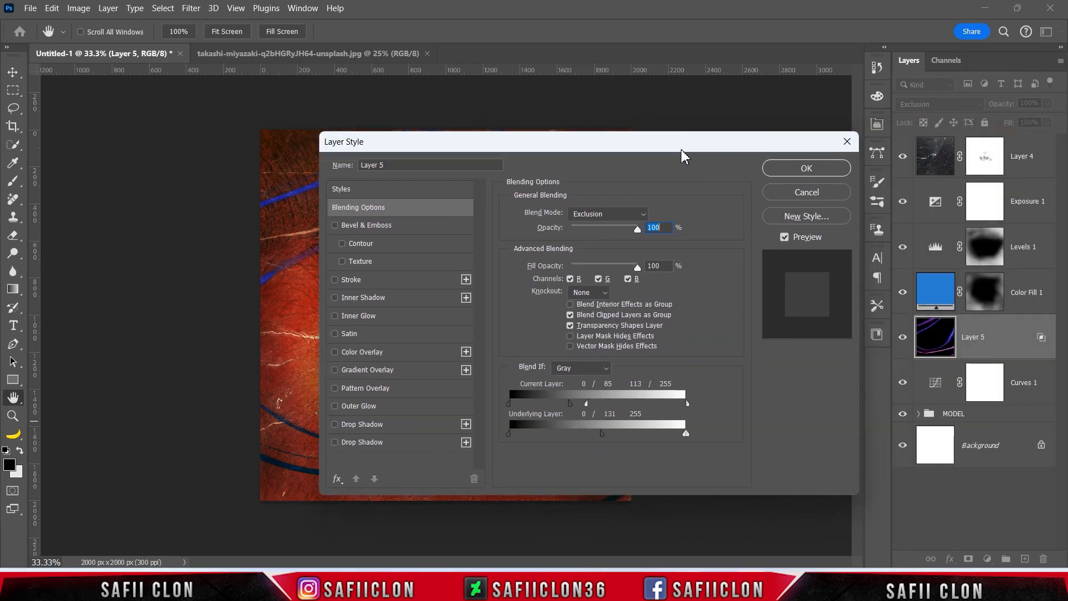
left_click(804, 170)
Duplicate Layer 5 and toggle the original's visibility to compare the lines.
key("b")
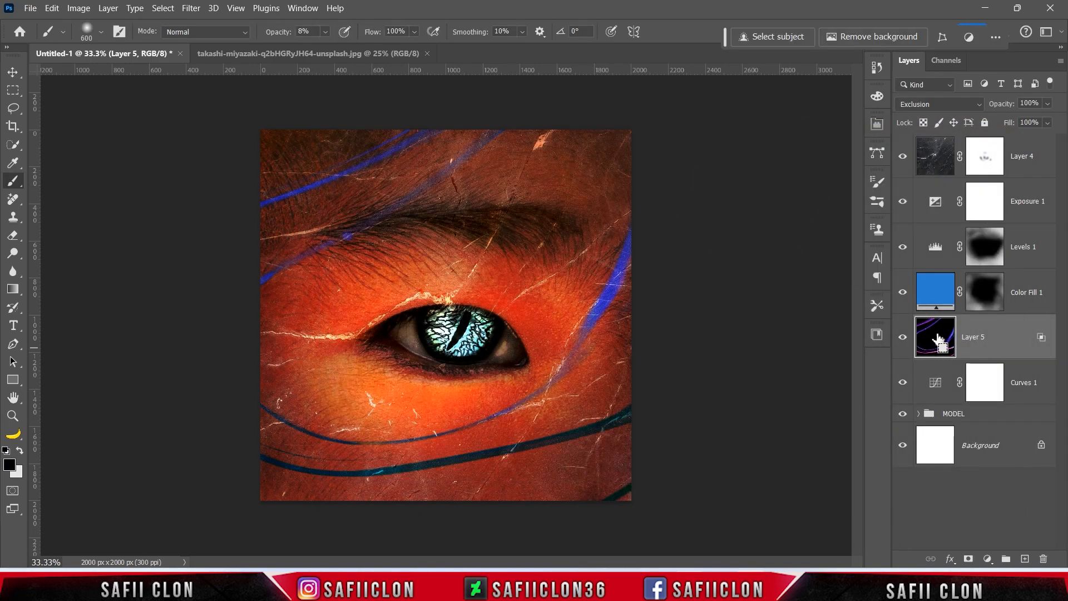
key("ctrl+j")
left_click(903, 382)
left_click(903, 382)
left_click(903, 382)
left_click(903, 382)
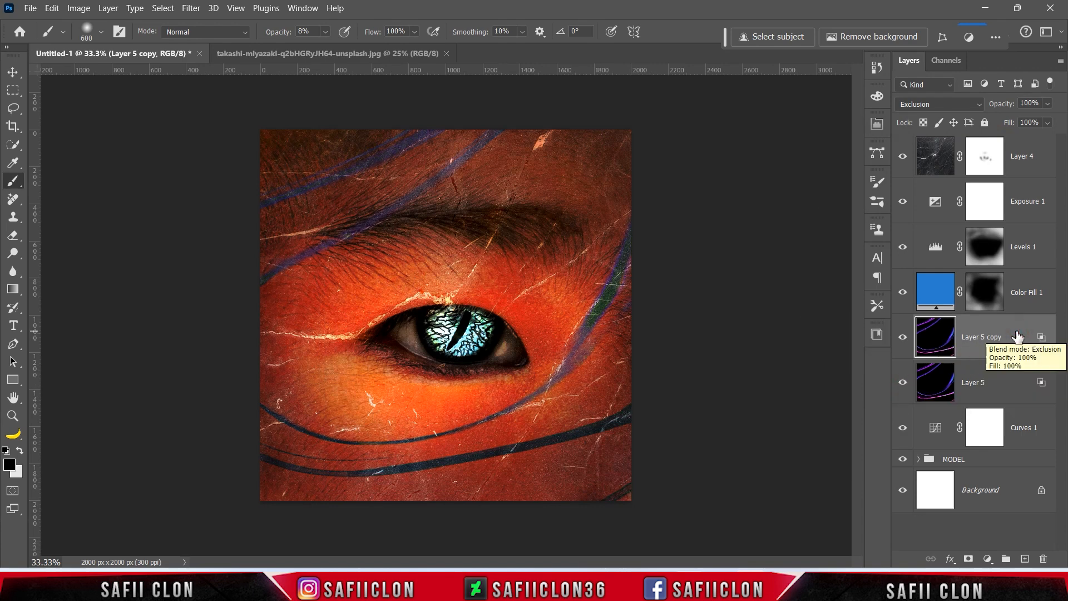
Add a Hue/Saturation adjustment clipped to Layer 5 copy with Saturation +31.
left_click(987, 558)
left_click(993, 422)
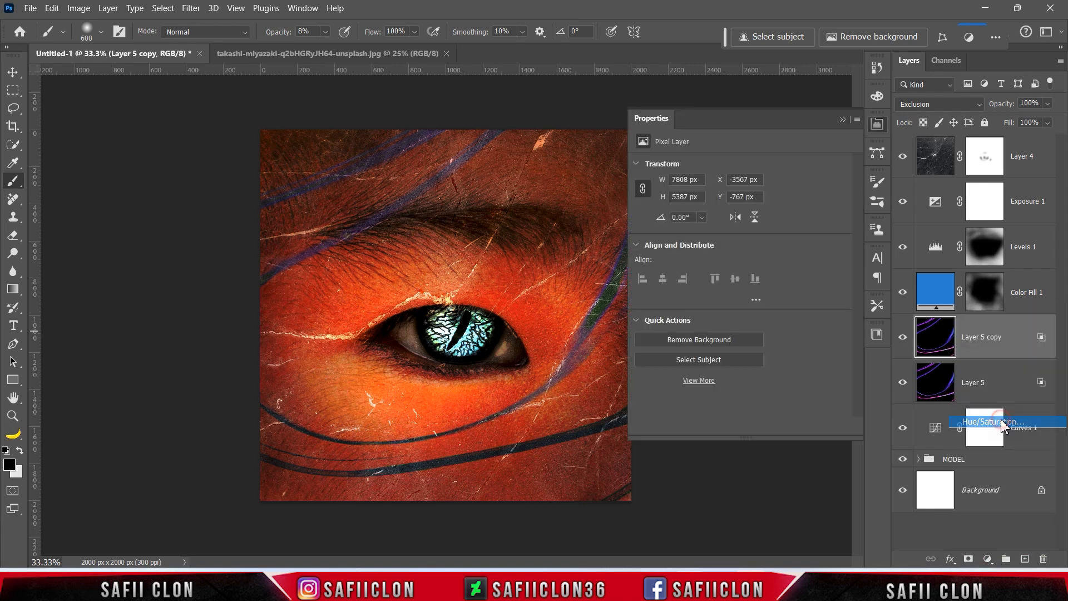
left_click(760, 428)
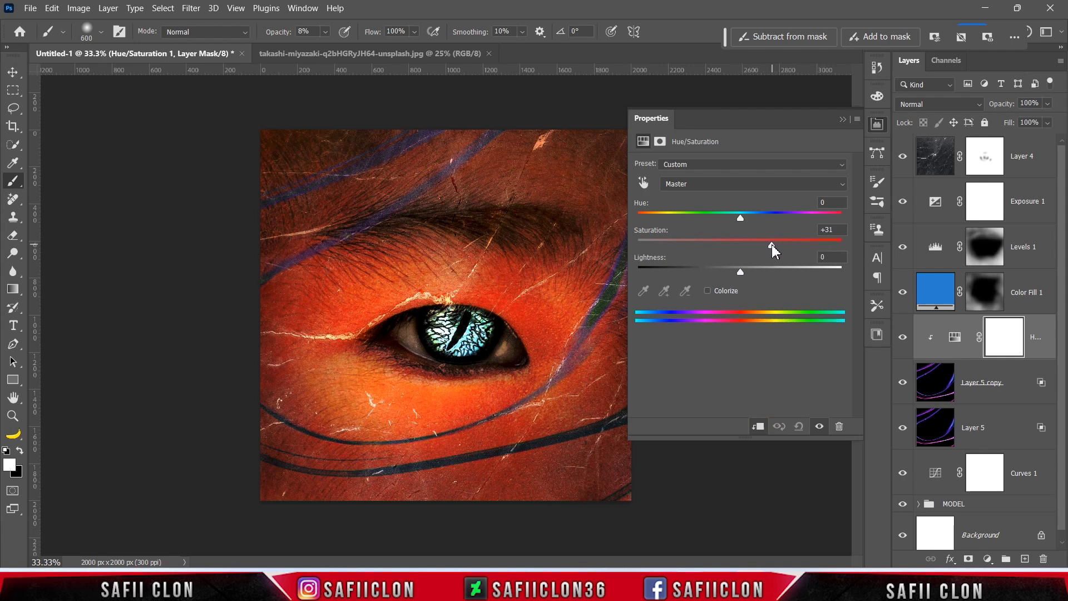
left_click(843, 119)
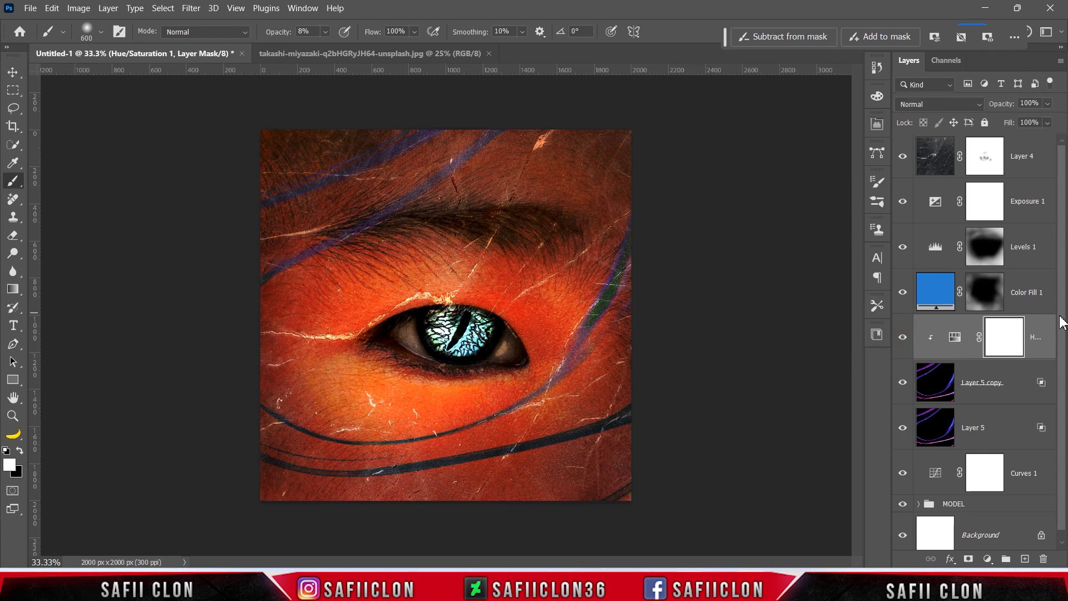
Group Layer 4 through Curves 1 into a TEXTURE group and compare it on and off.
left_click(1034, 160)
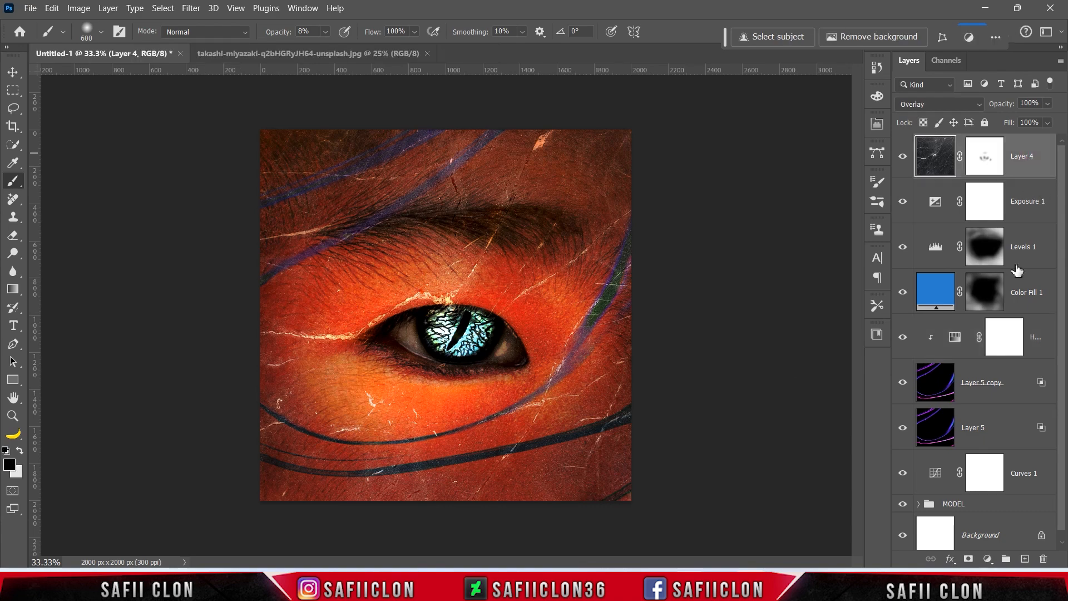
left_click(1026, 472, "shift")
right_click(1026, 472)
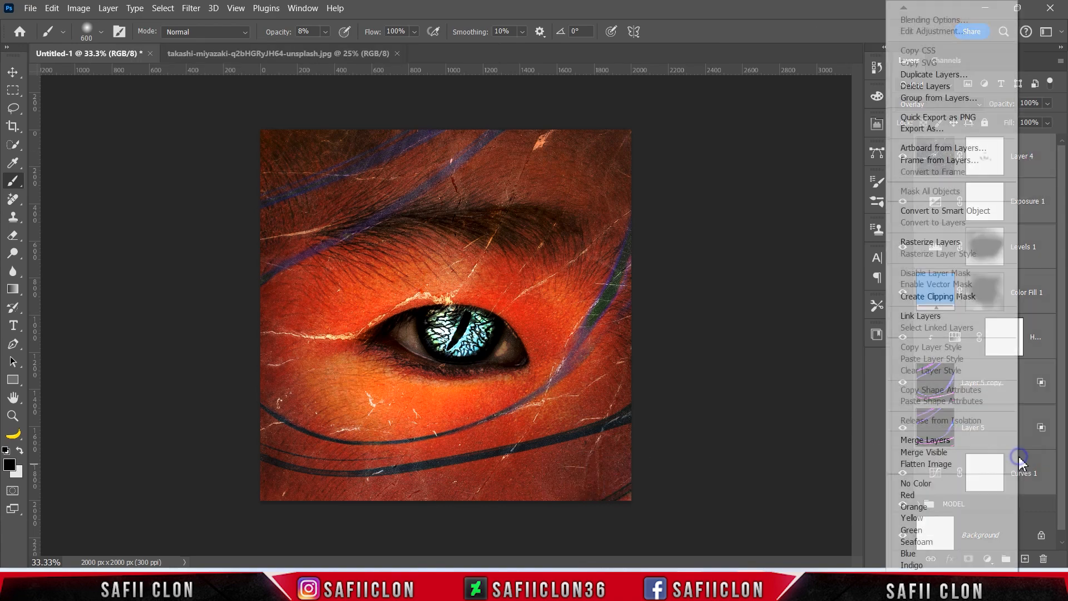
left_click(923, 99)
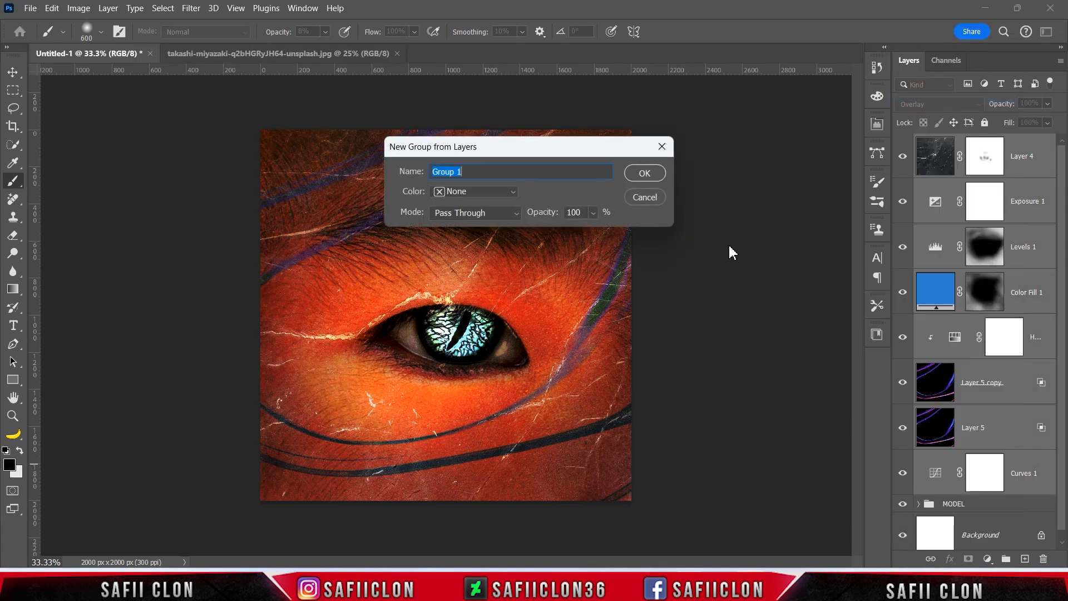
type("TEXTURE")
left_click(657, 180)
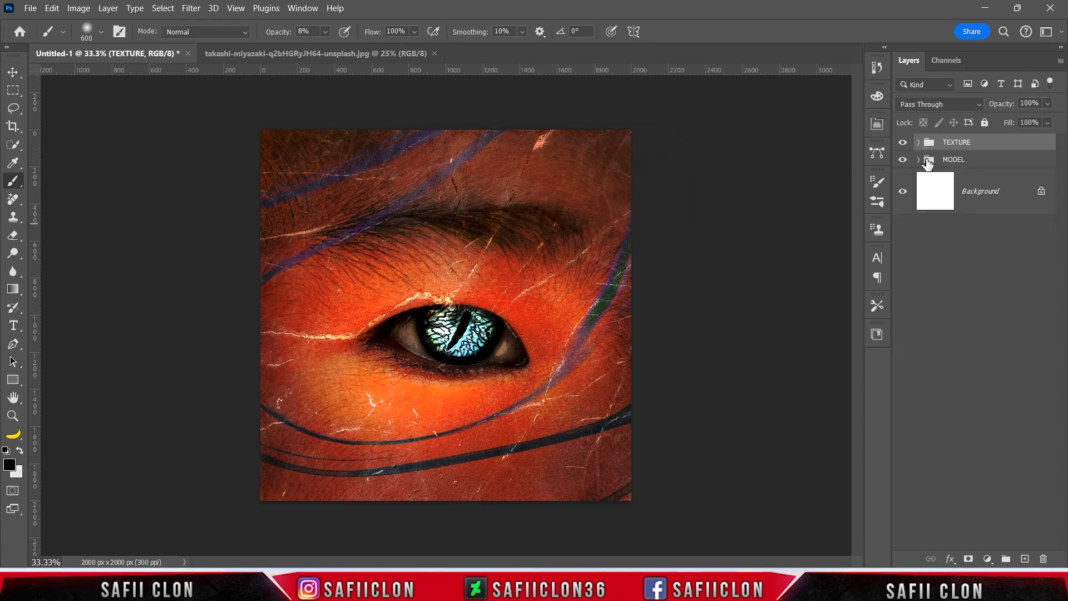
left_click(902, 143)
left_click(903, 144)
left_click(902, 143)
left_click(903, 144)
Add a Color Lookup adjustment using DropBlues.3DL and compare the grade on and off.
left_click(988, 558)
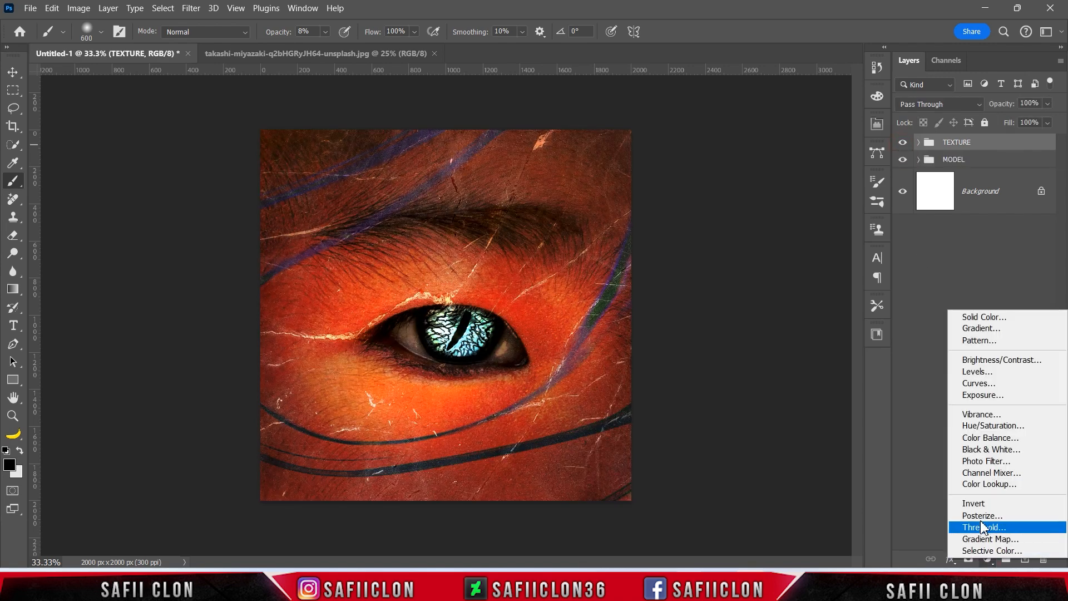
left_click(995, 485)
left_click(714, 167)
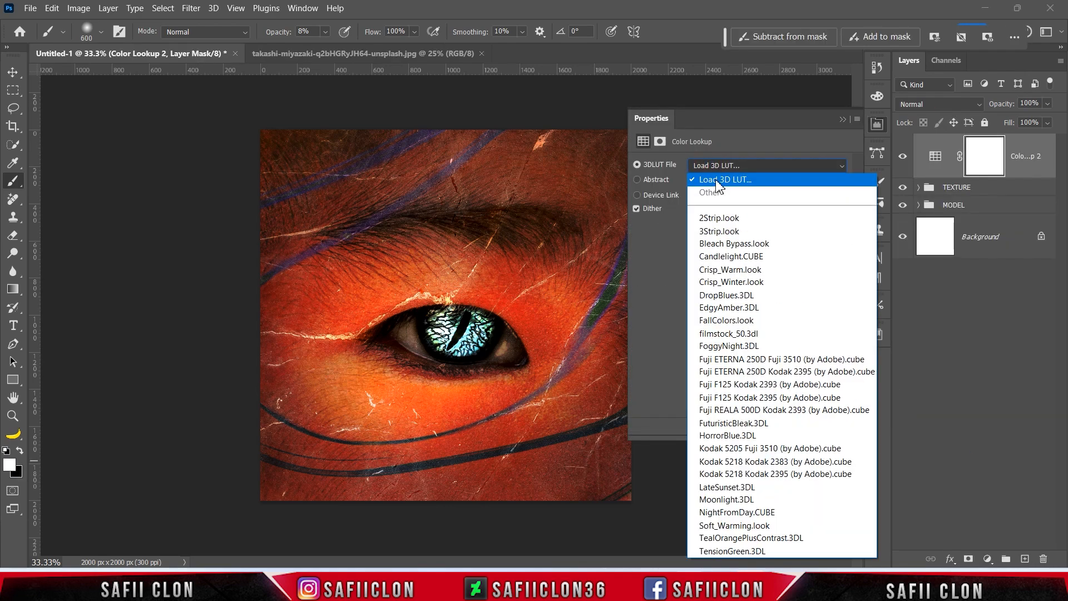
left_click(726, 296)
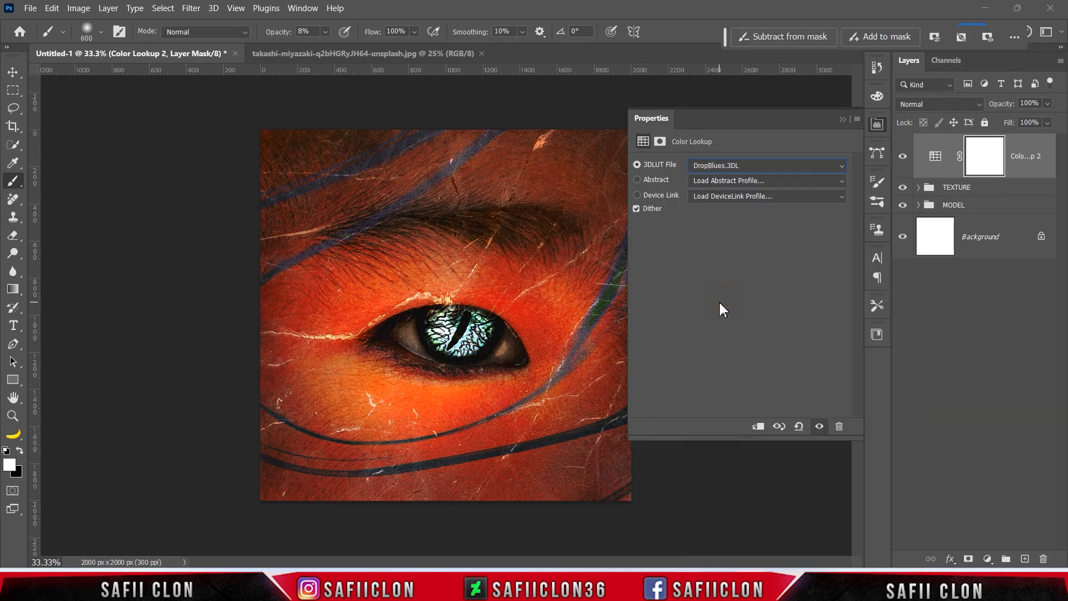
left_click(841, 119)
left_click(903, 157)
left_click(903, 156)
left_click(902, 156)
left_click(903, 157)
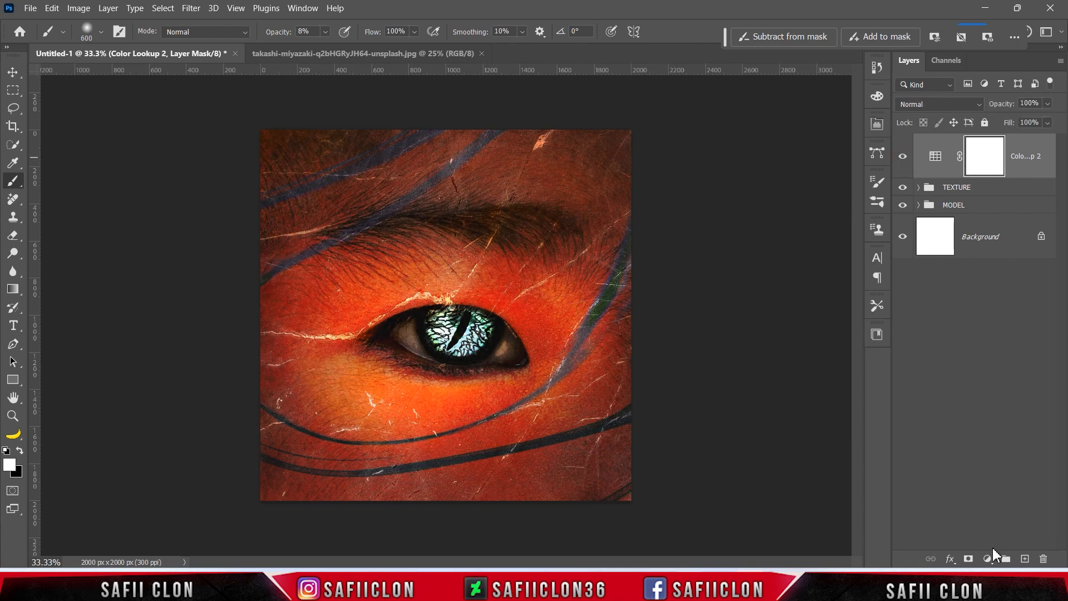
left_click(993, 551)
Add a Curves adjustment with points at 102→120 and 35→36.
left_click(991, 388)
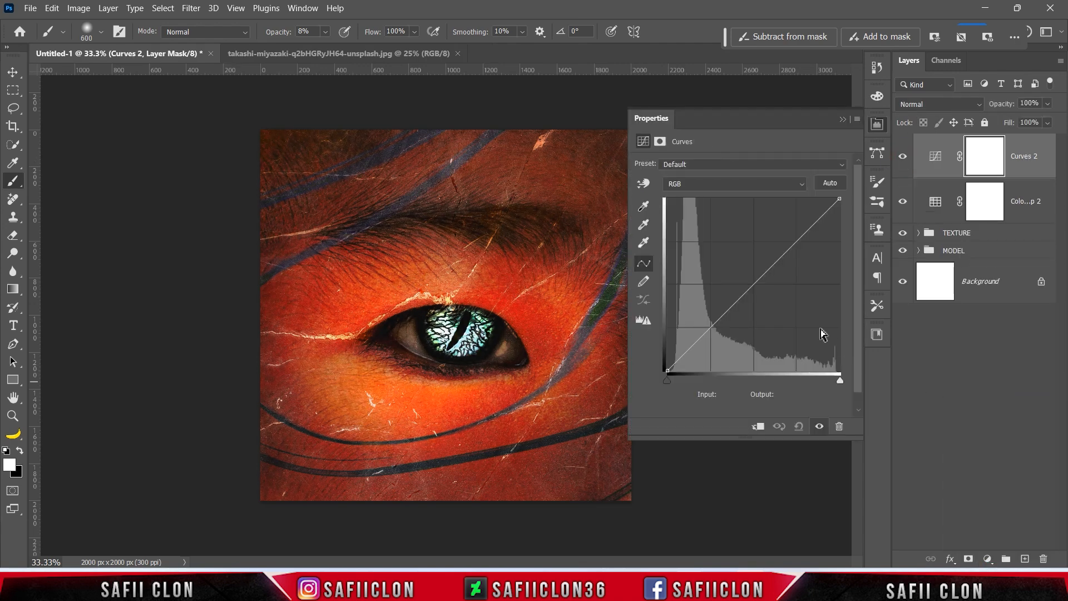
left_click(754, 284)
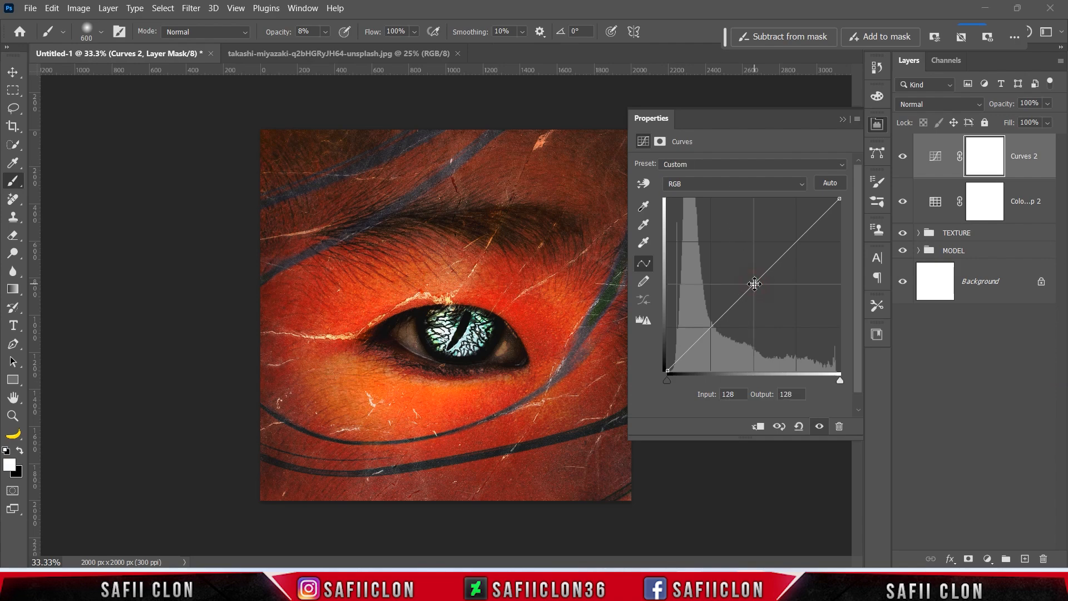
double_click(730, 394)
type("102")
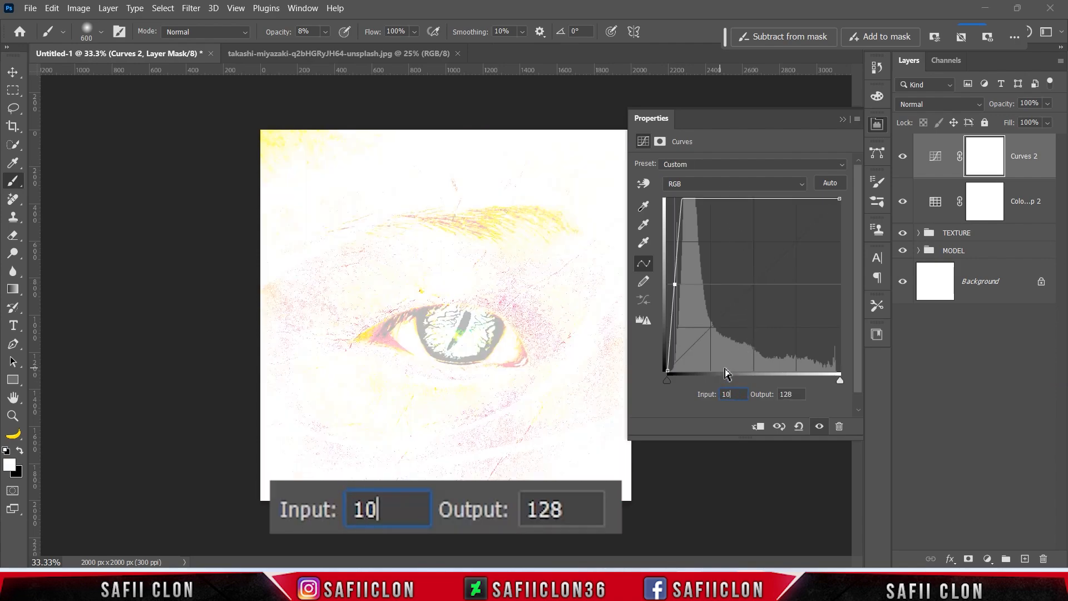
double_click(784, 393)
type("120")
left_click(695, 336)
double_click(729, 394)
type("35")
double_click(788, 394)
type("36")
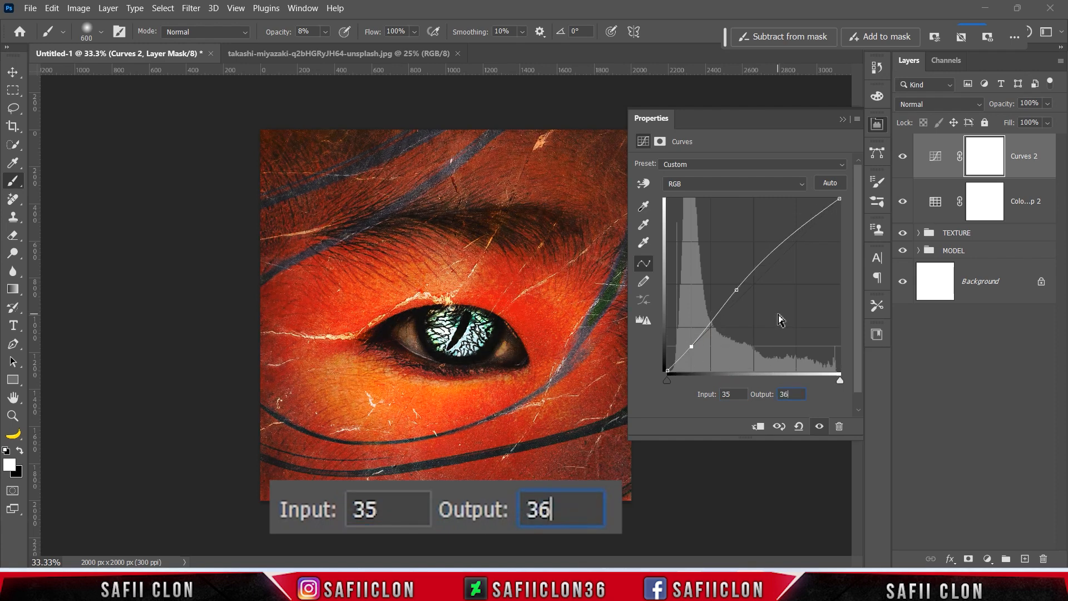
Raise the black output to 19, add a 157→193 highlight point, and set white input to 228.
left_click(667, 369)
double_click(729, 393)
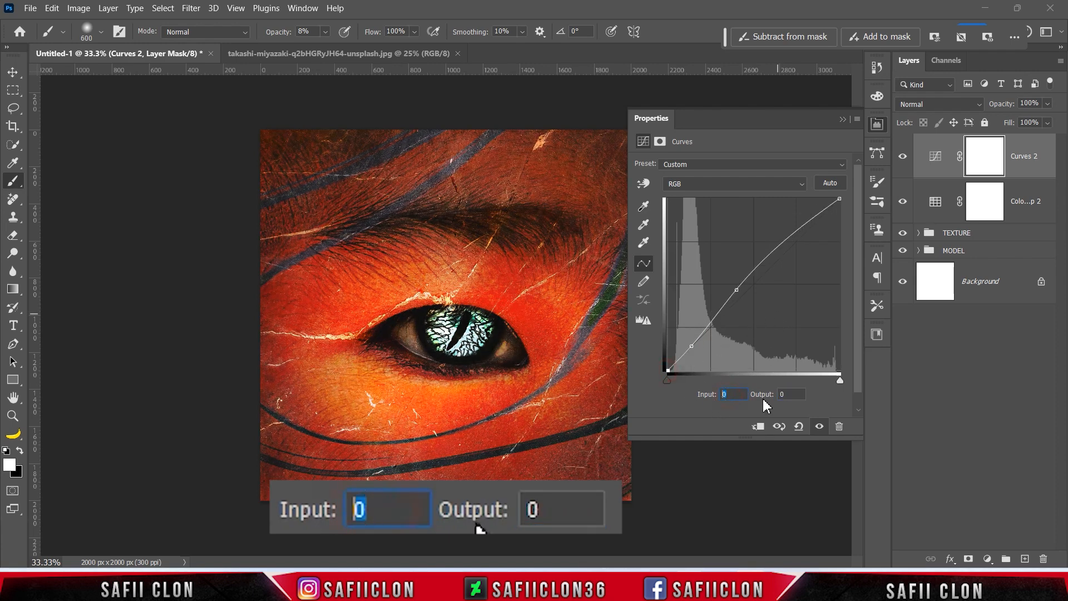
double_click(785, 394)
type("19")
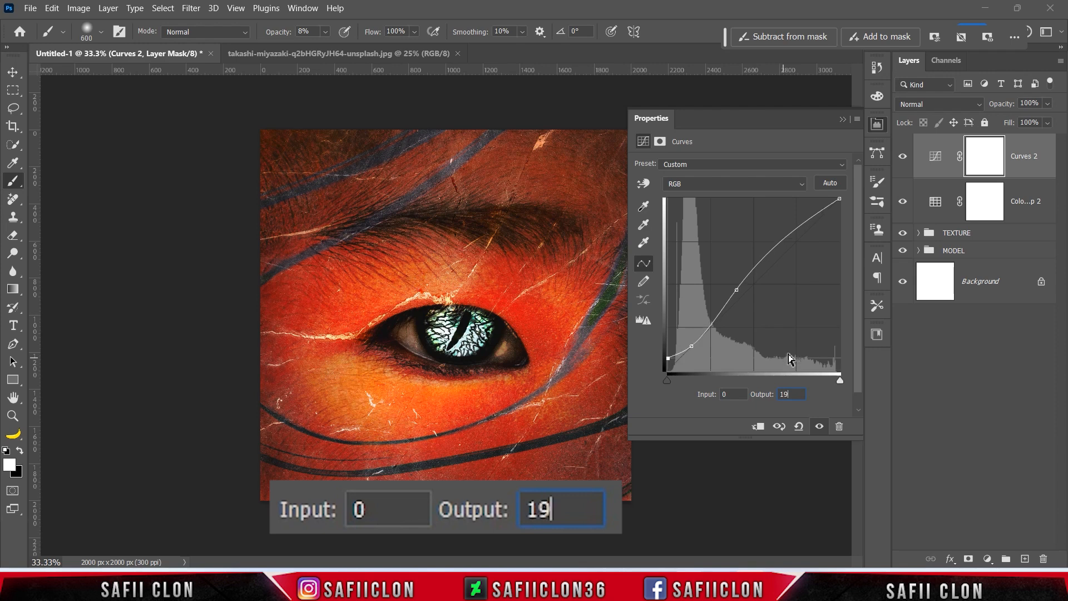
left_click(784, 242)
double_click(731, 394)
type("157")
key("Tab")
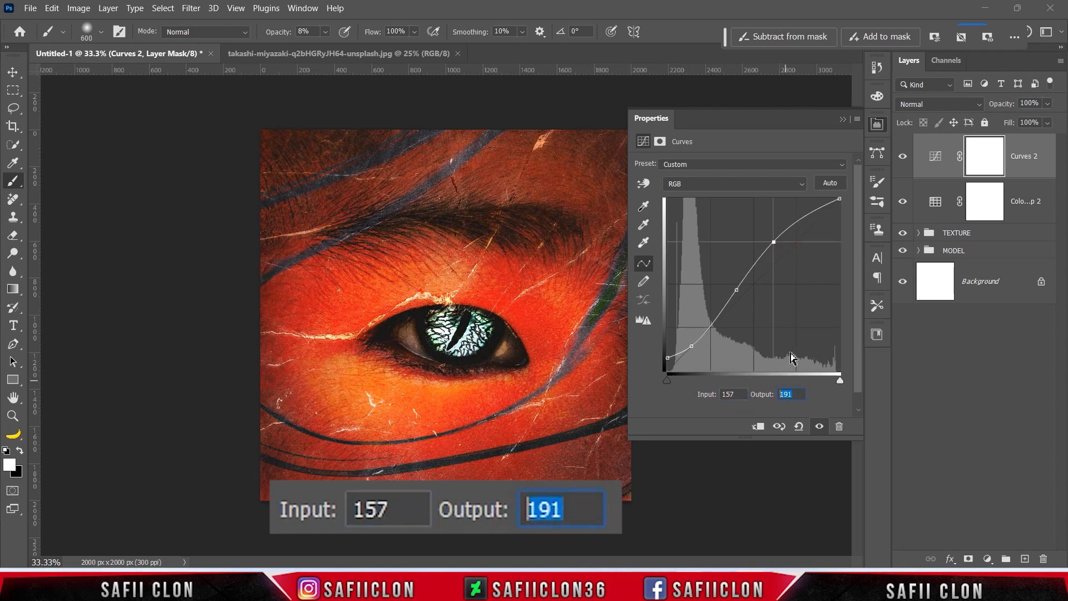
type("19")
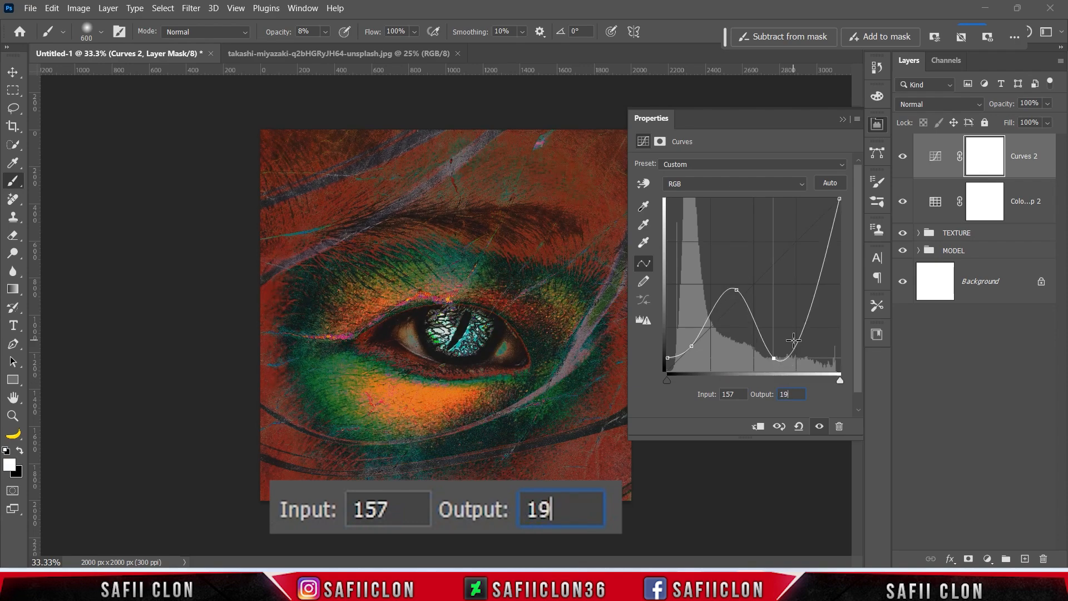
type("3")
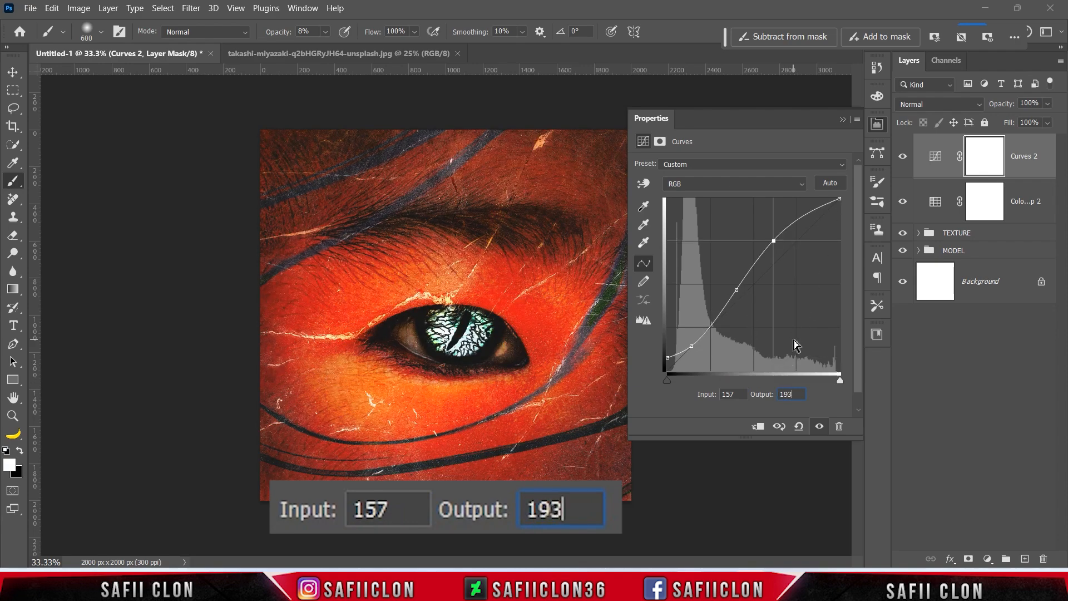
left_click(840, 199)
double_click(732, 394)
type("228")
double_click(790, 394)
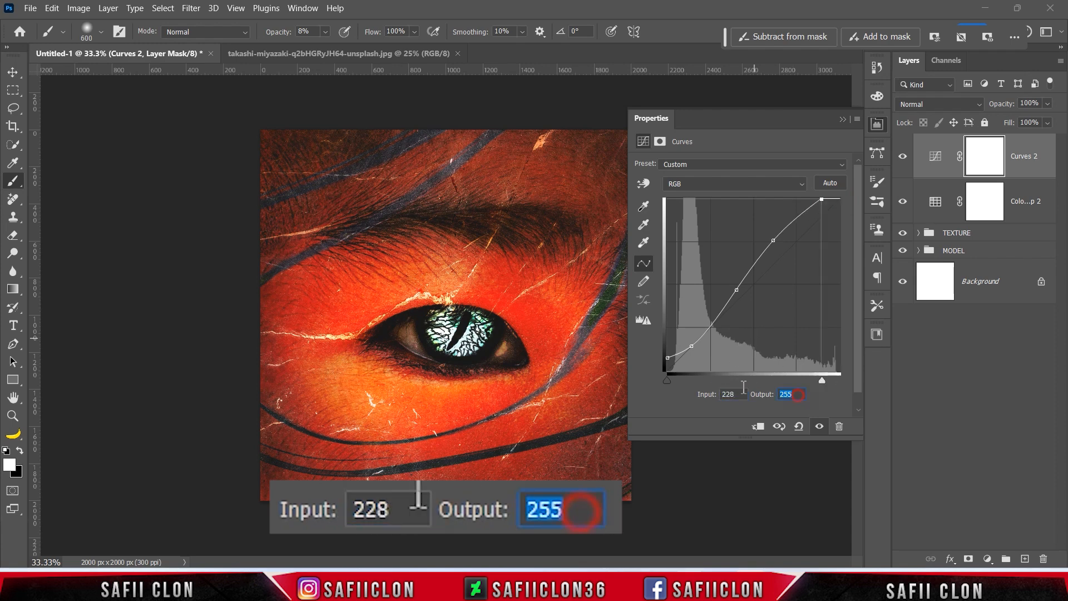
left_click(846, 119)
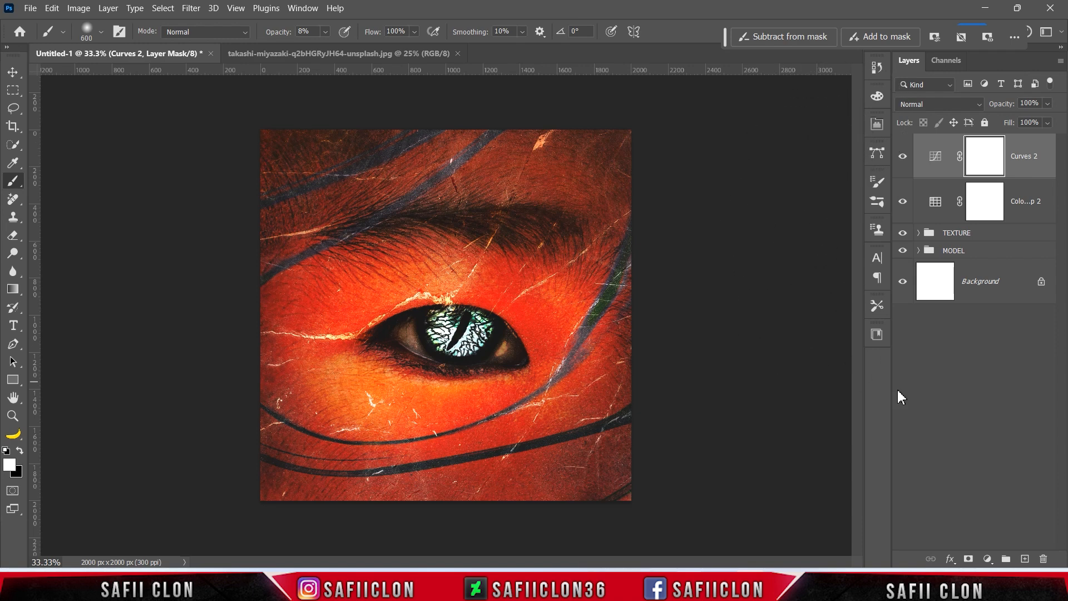
Add a visible Photo Filter set to Cooling Filter (80) at 30% density, then select the MODEL group.
left_click(987, 559)
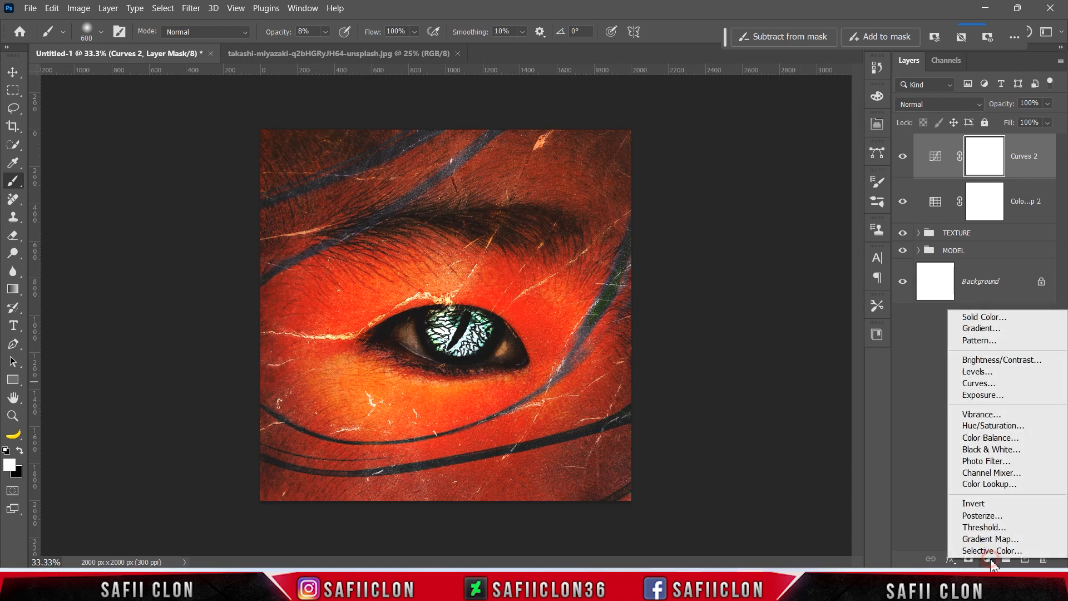
left_click(987, 461)
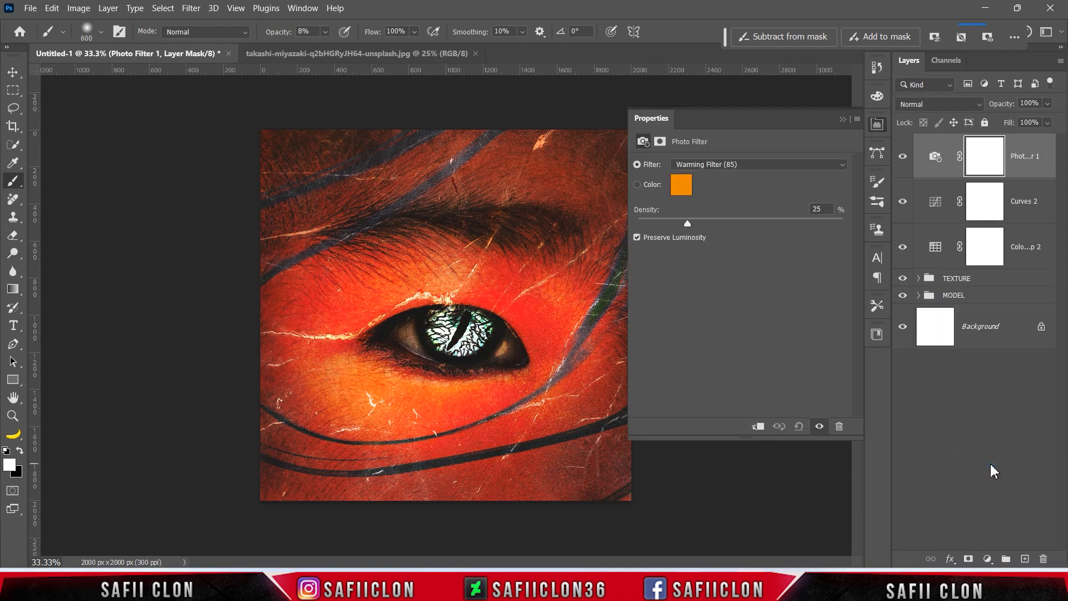
left_click(728, 168)
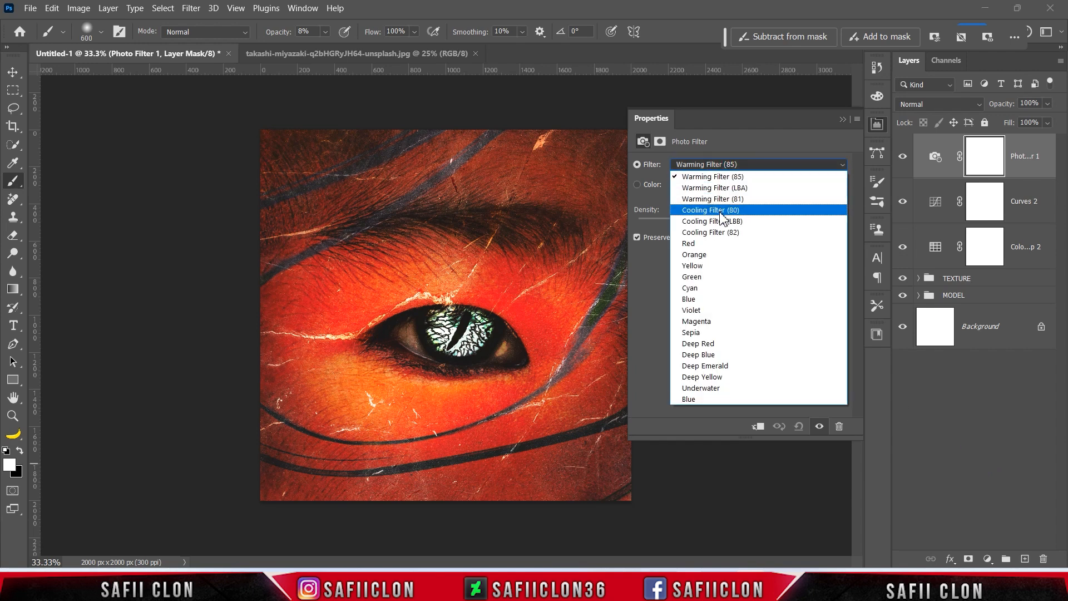
left_click(722, 214)
left_click_drag(687, 222, 698, 223)
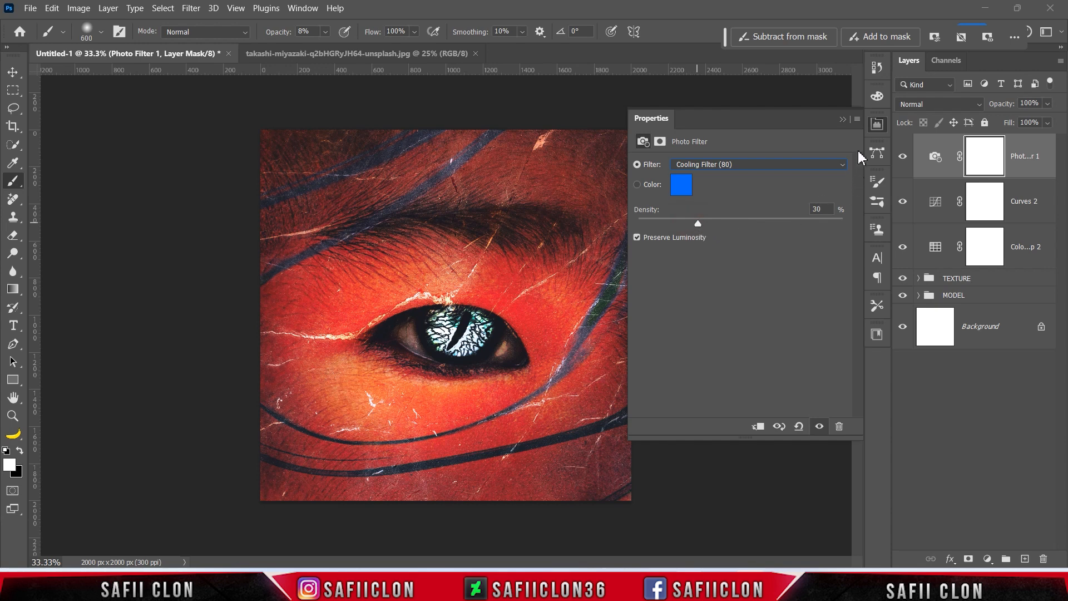
left_click(843, 120)
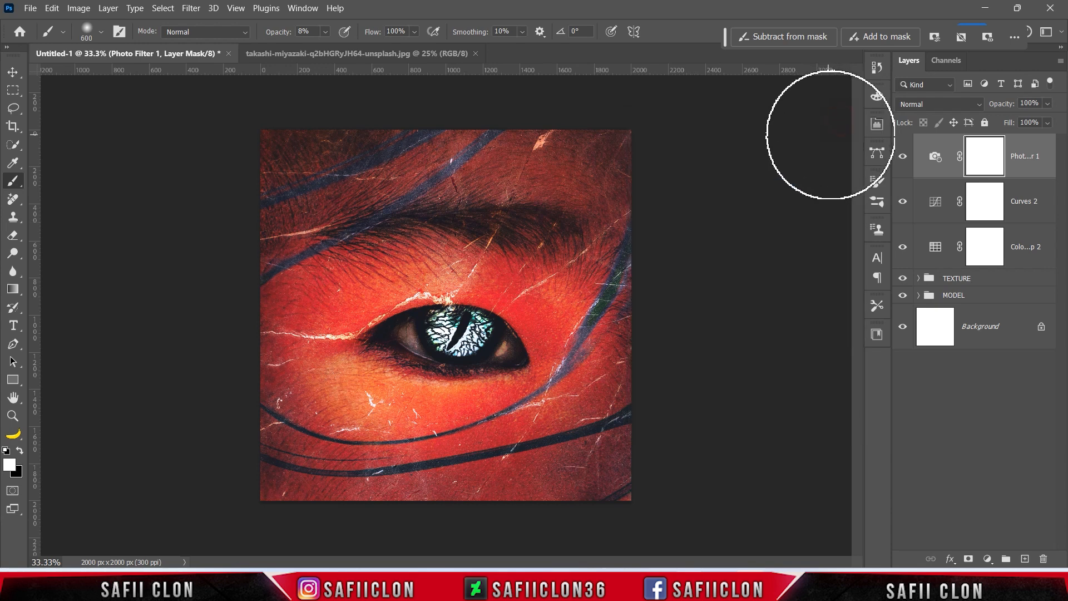
left_click(905, 156)
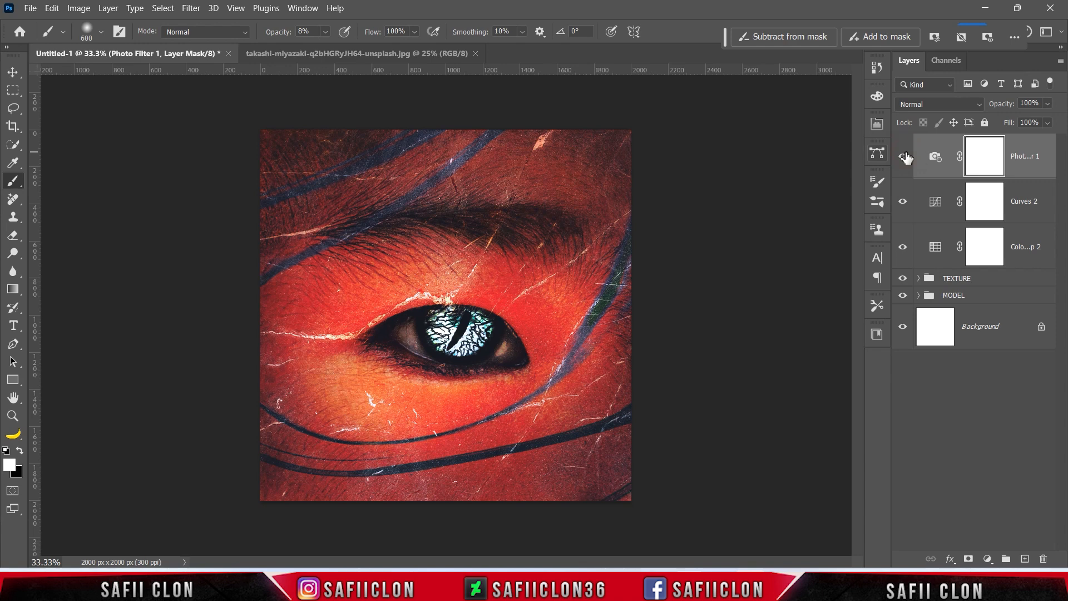
left_click(981, 300)
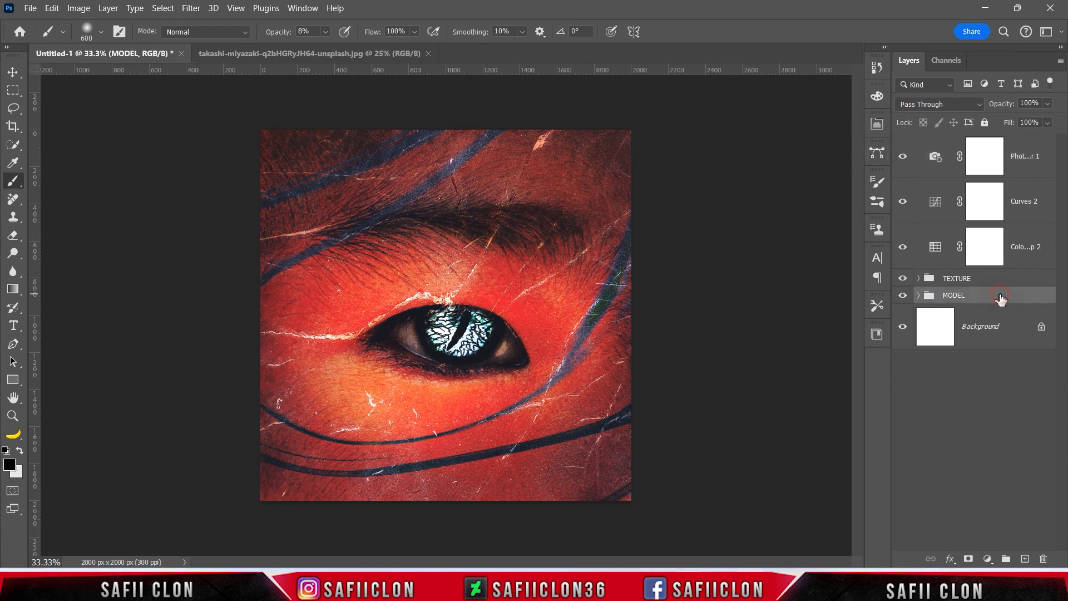
Type the title MANGSA in the Richard Samuels font with the Horizontal Type Tool.
right_click(13, 326)
left_click(67, 325)
left_click(201, 31)
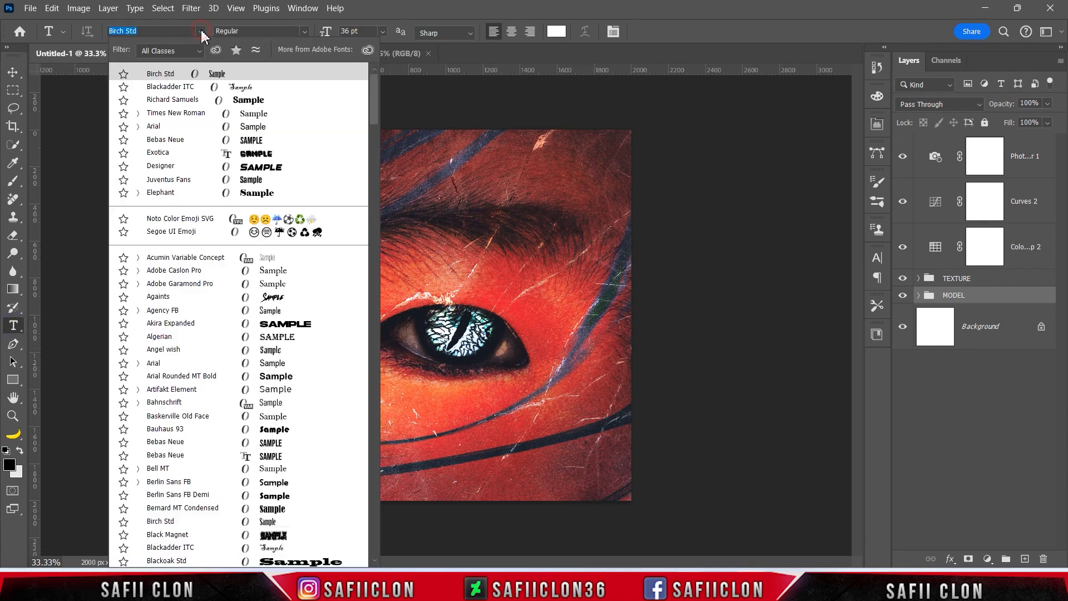
left_click(196, 100)
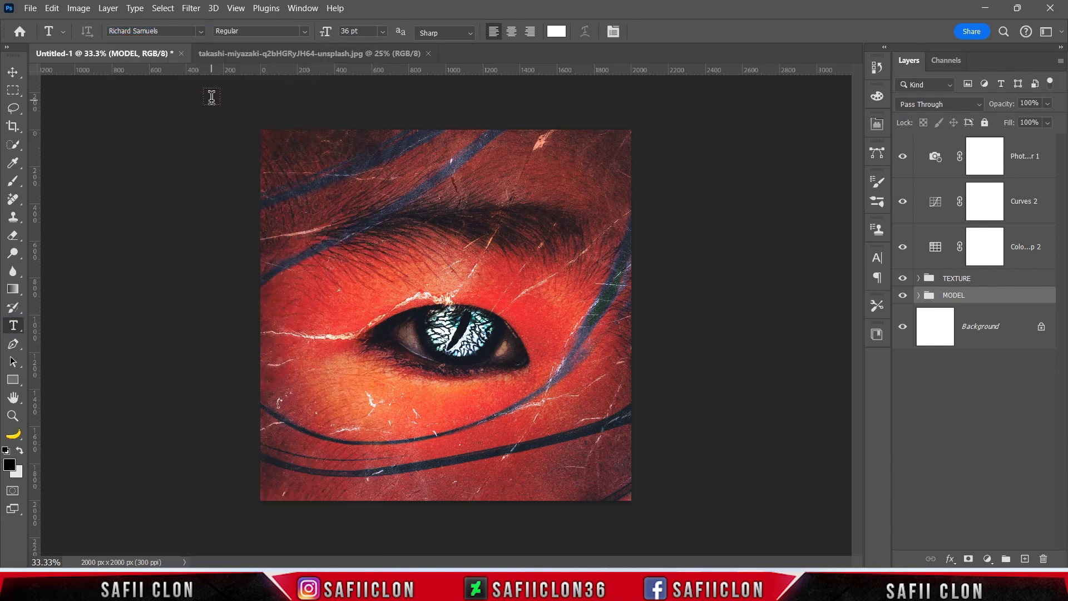
left_click(385, 259)
type("M")
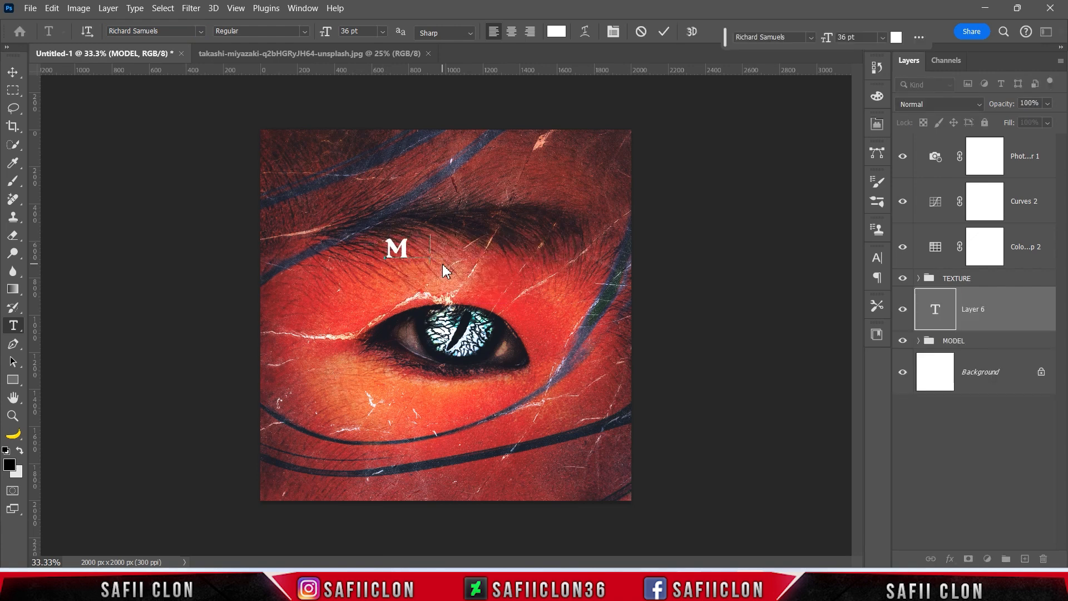
type("ANGSA")
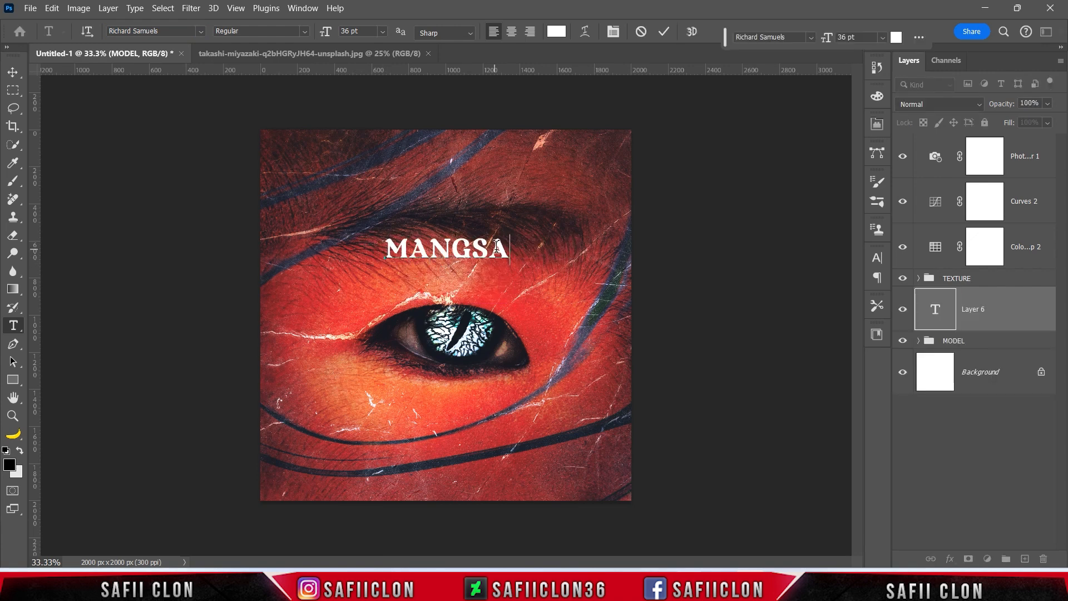
Widen the MANGSA letter spacing in the Character panel and make the text white.
left_click_drag(504, 248, 387, 244)
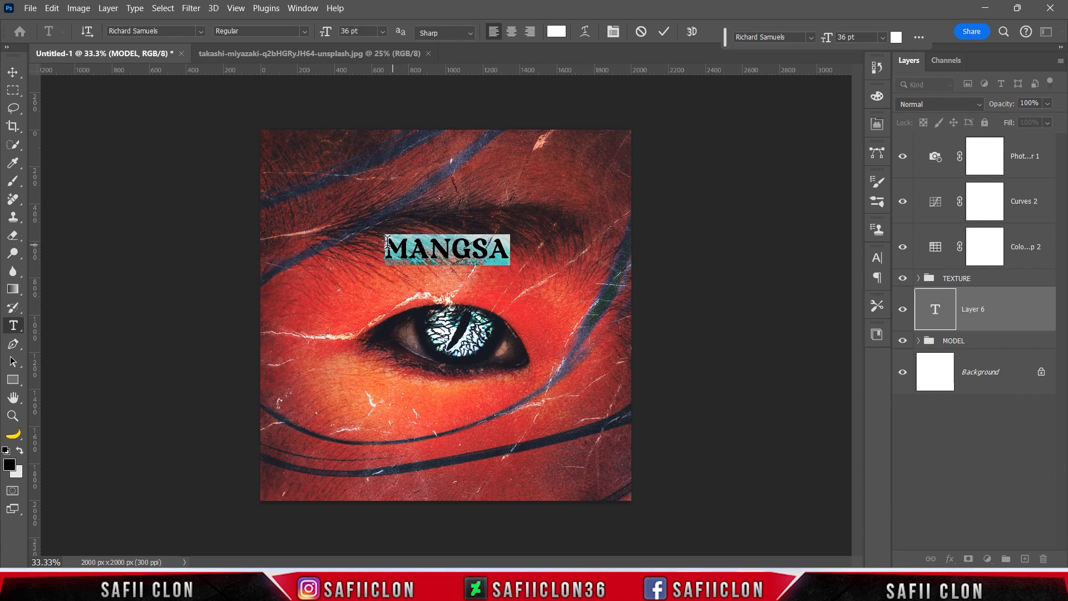
left_click(301, 9)
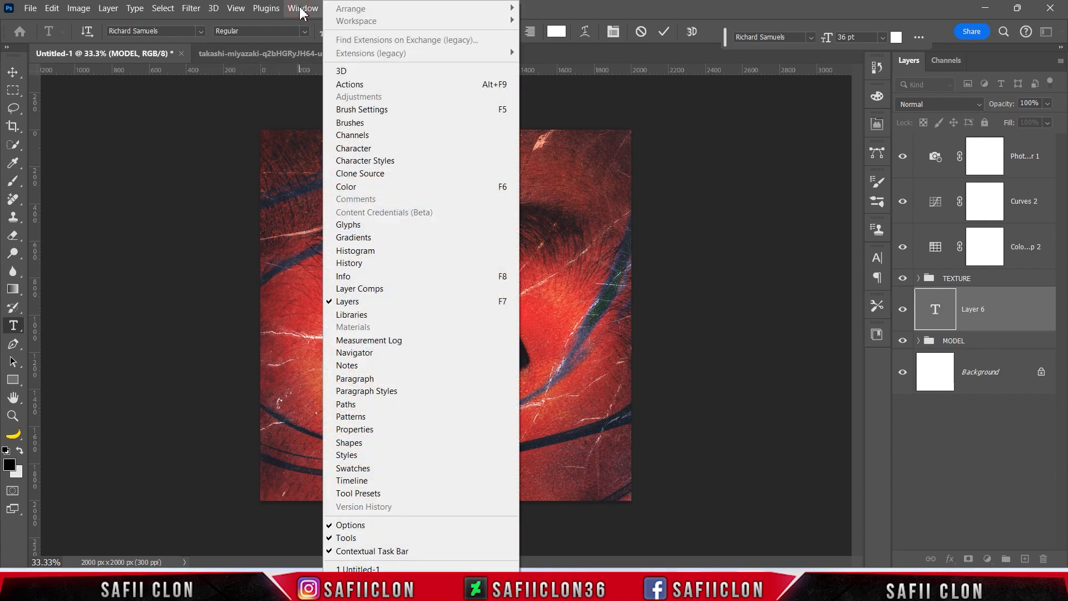
left_click(366, 149)
left_click_drag(806, 312, 810, 313)
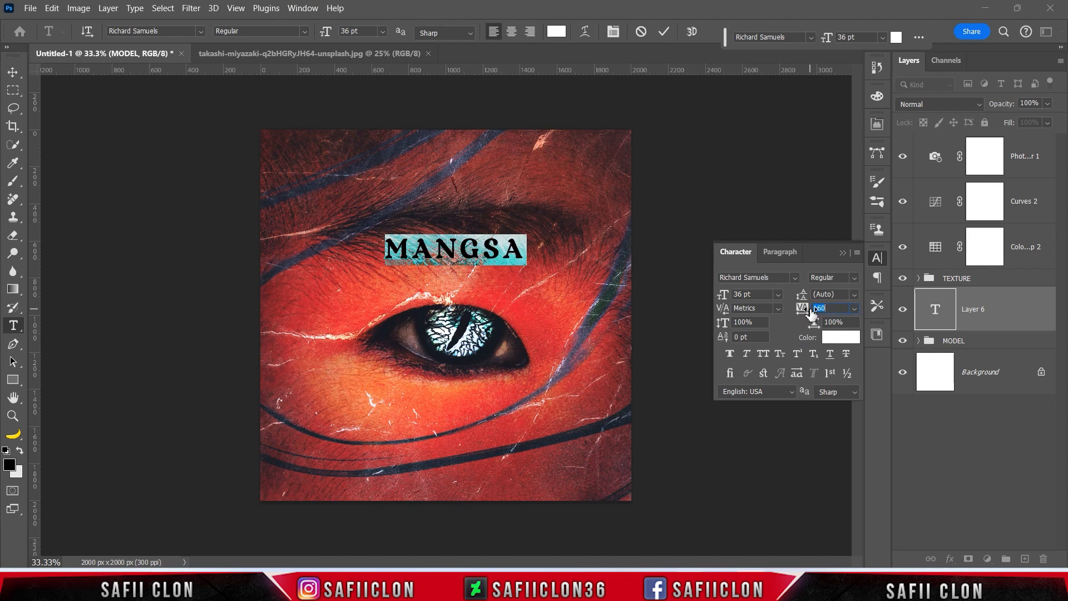
left_click_drag(811, 313, 812, 312)
left_click(843, 253)
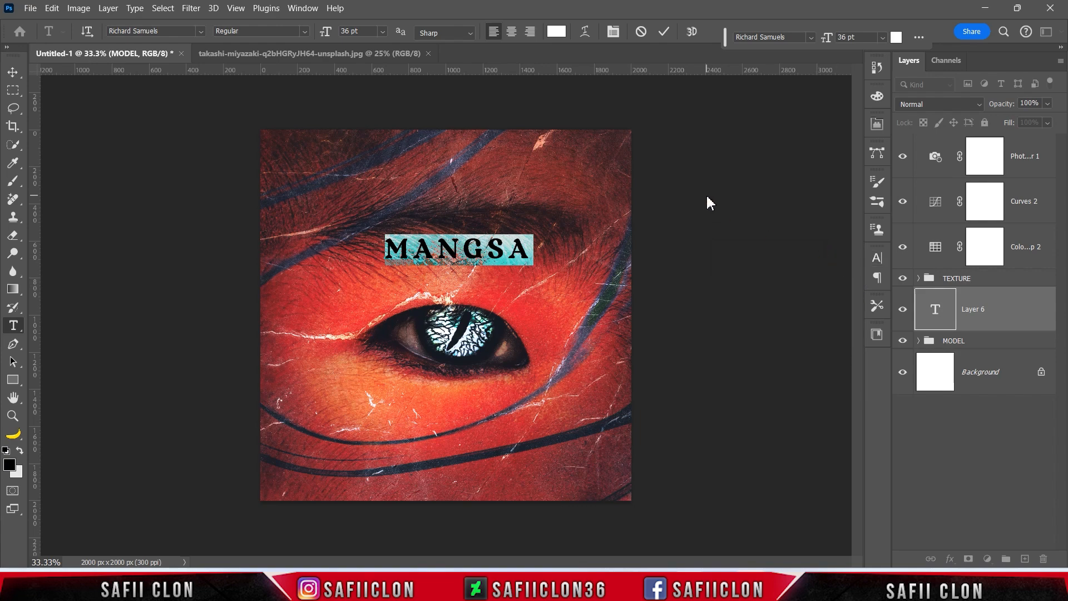
left_click(556, 32)
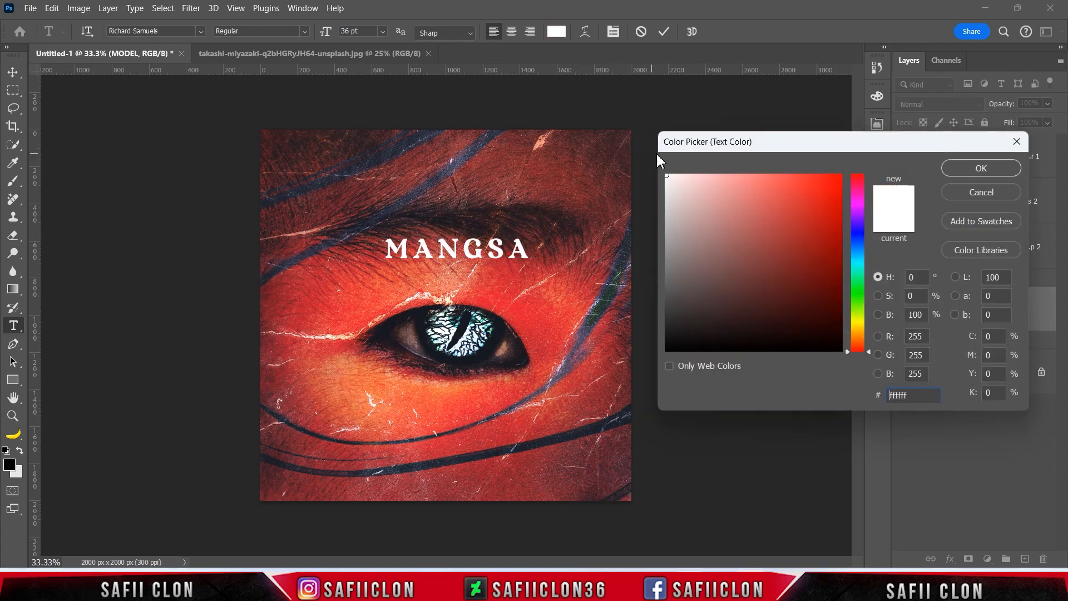
left_click(979, 173)
left_click(664, 31)
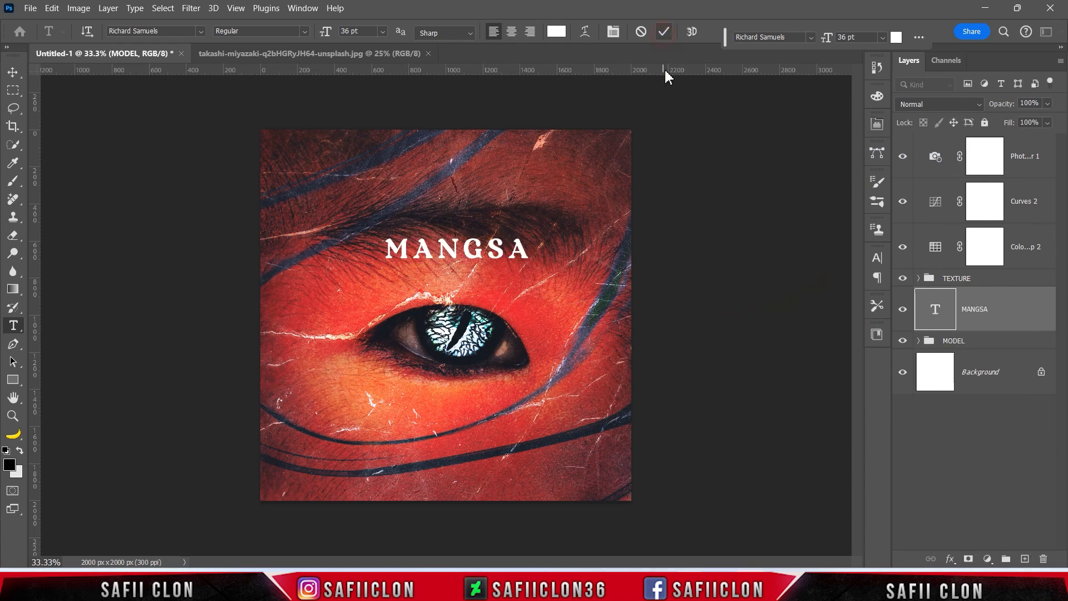
Move MANGSA to the top of the canvas, scale it to 111%, and centre it.
key("ctrl+t")
left_click_drag(470, 253, 457, 160)
mouse_move(525, 142)
left_mouse_down()
mouse_move(539, 133)
mouse_move(529, 142)
left_mouse_up()
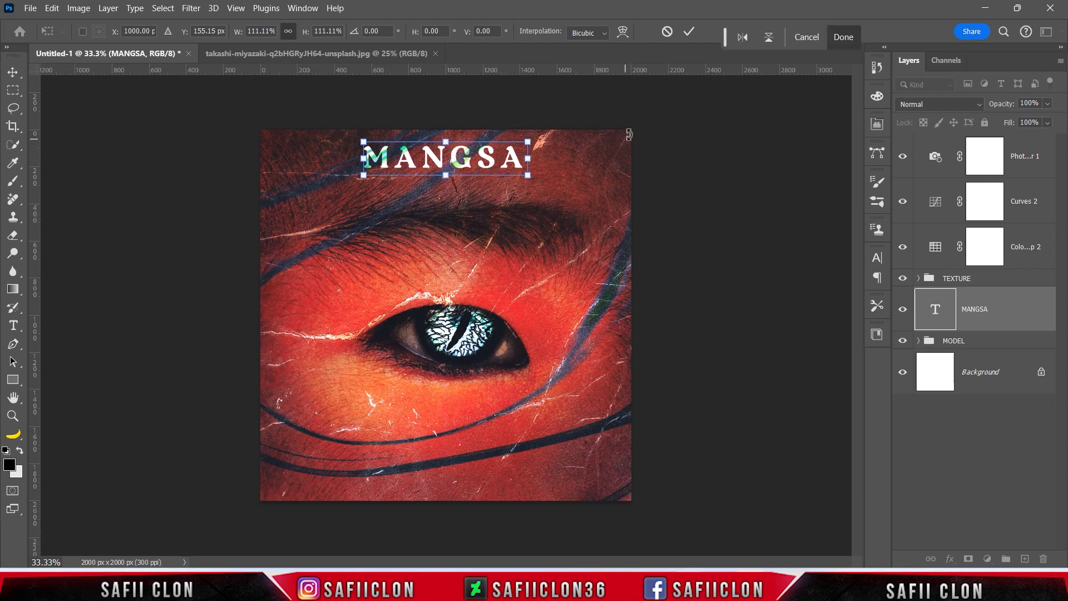
key("Right")
key("Right")
key("Right")
key("Right")
key("Right")
key("Right")
key("Right")
key("Right")
key("Right")
key("Right")
key("Right")
key("Right")
key("Right")
key("Right")
key("Right")
key("Right")
key("Right")
key("Right")
key("Right")
key("Right")
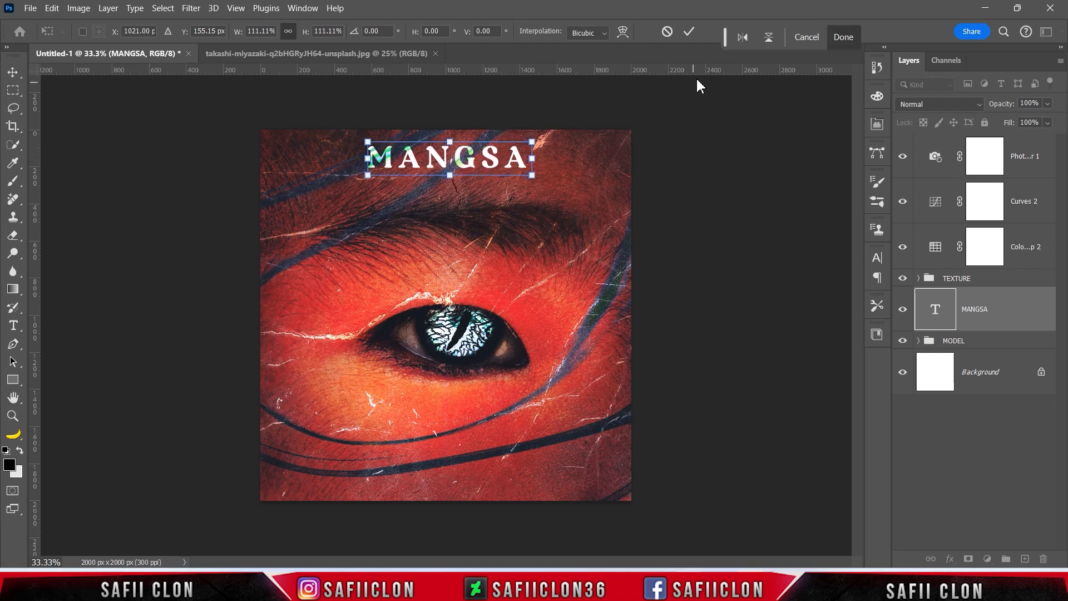
left_click(689, 32)
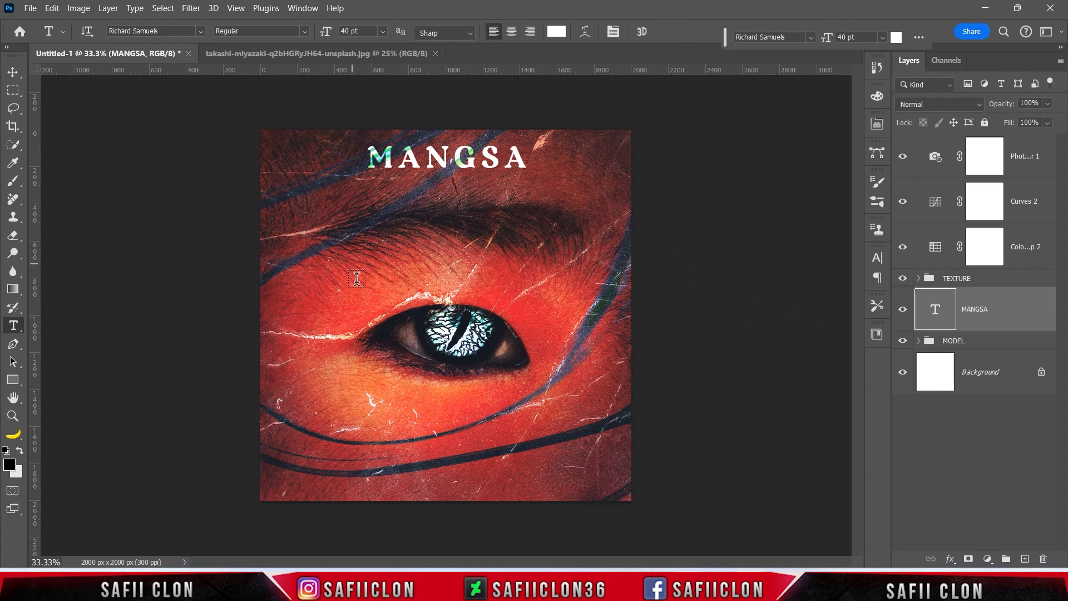
Type the subtitle 'Pemburu Alam Liar' in white Birch Std.
left_click(360, 299)
type("P")
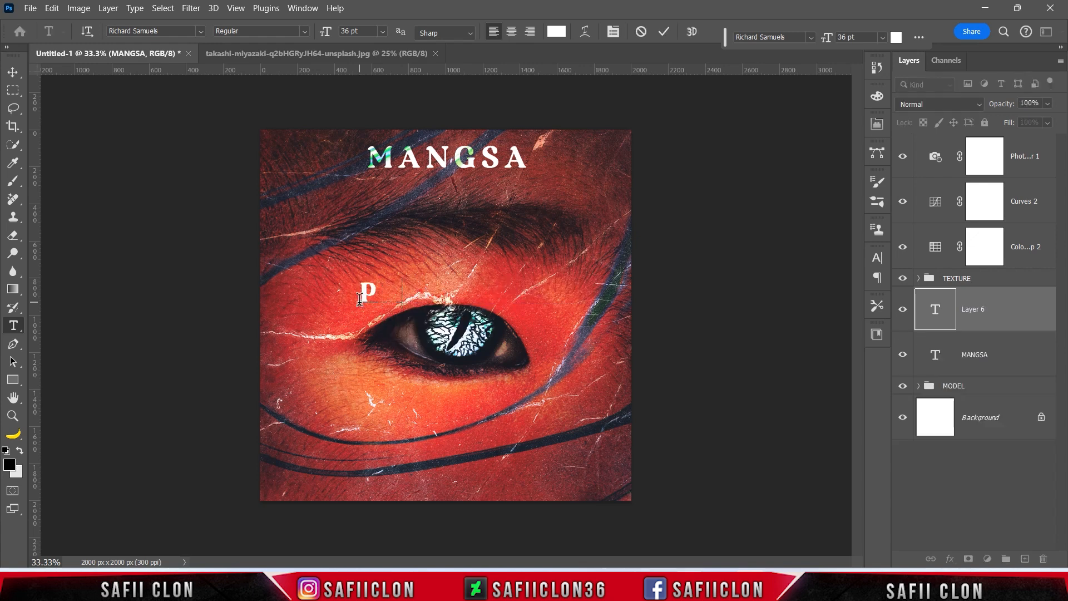
type("emburu Al")
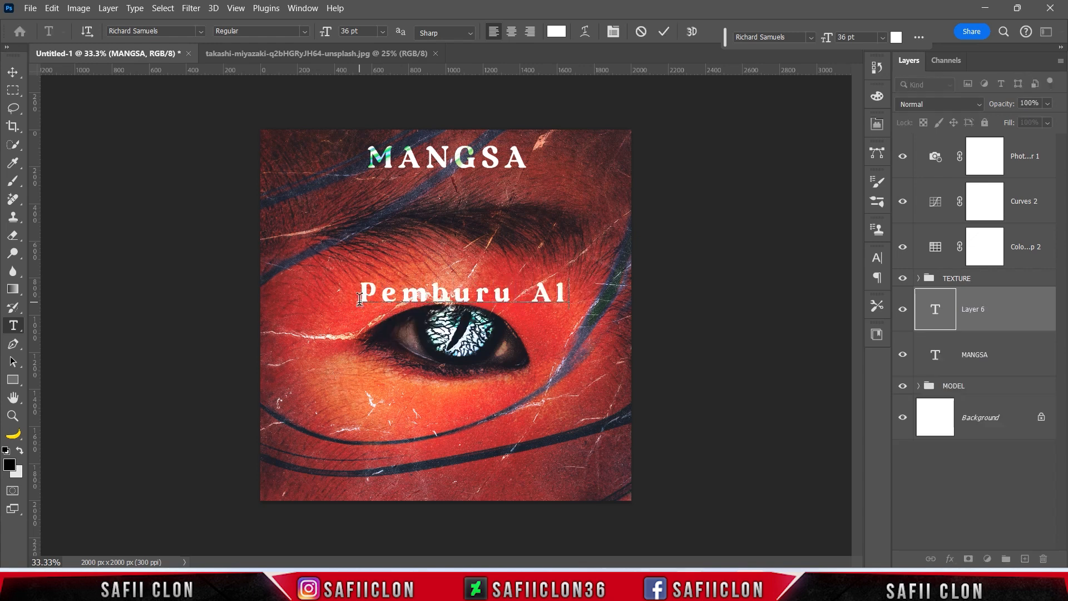
type("am")
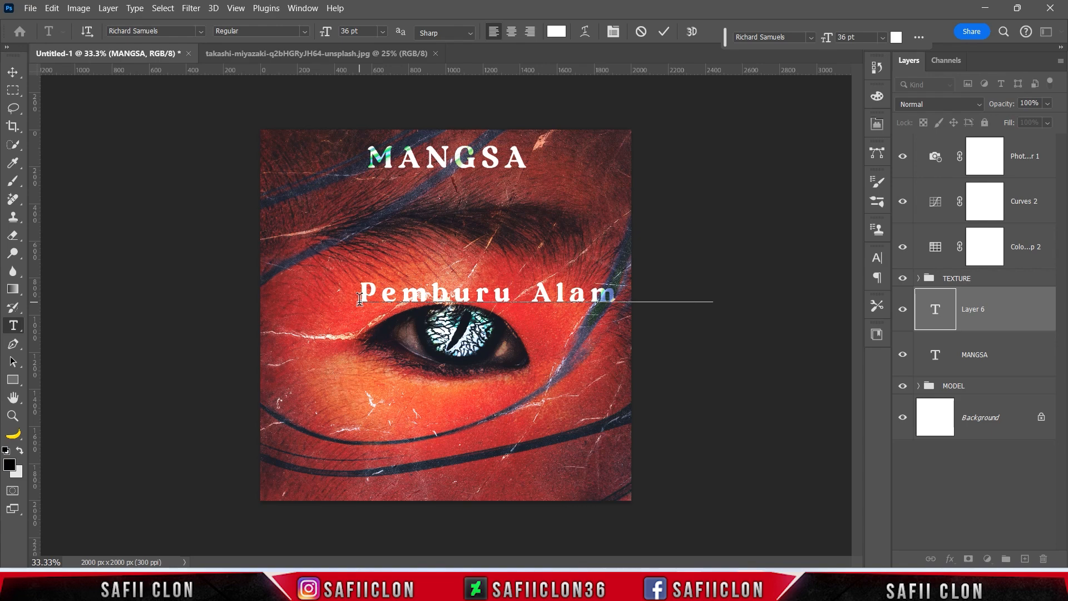
left_click_drag(358, 293, 740, 292)
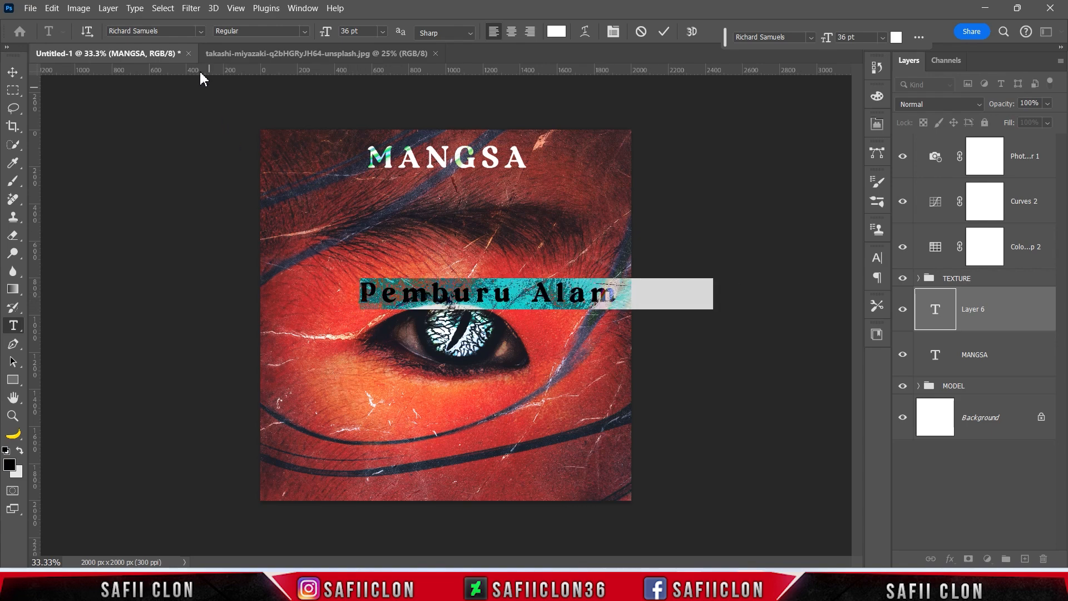
left_click(202, 32)
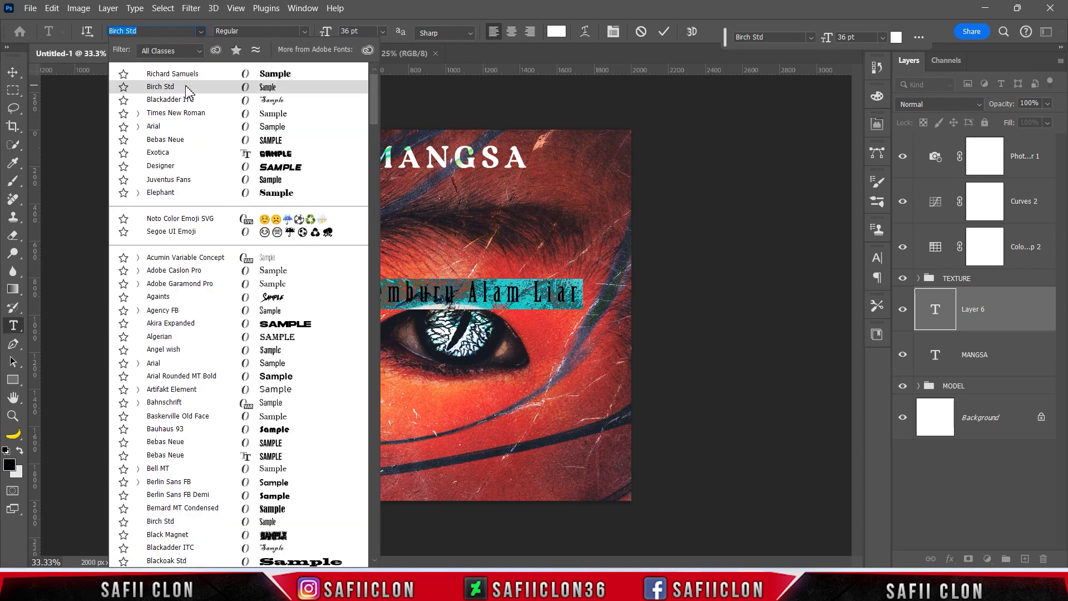
left_click(187, 91)
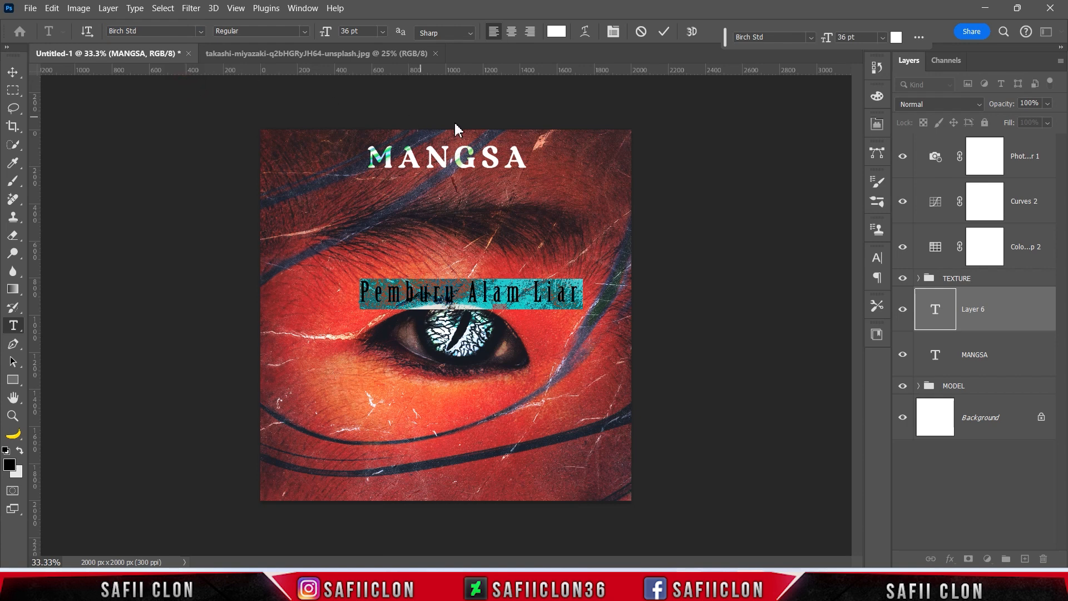
left_click(557, 31)
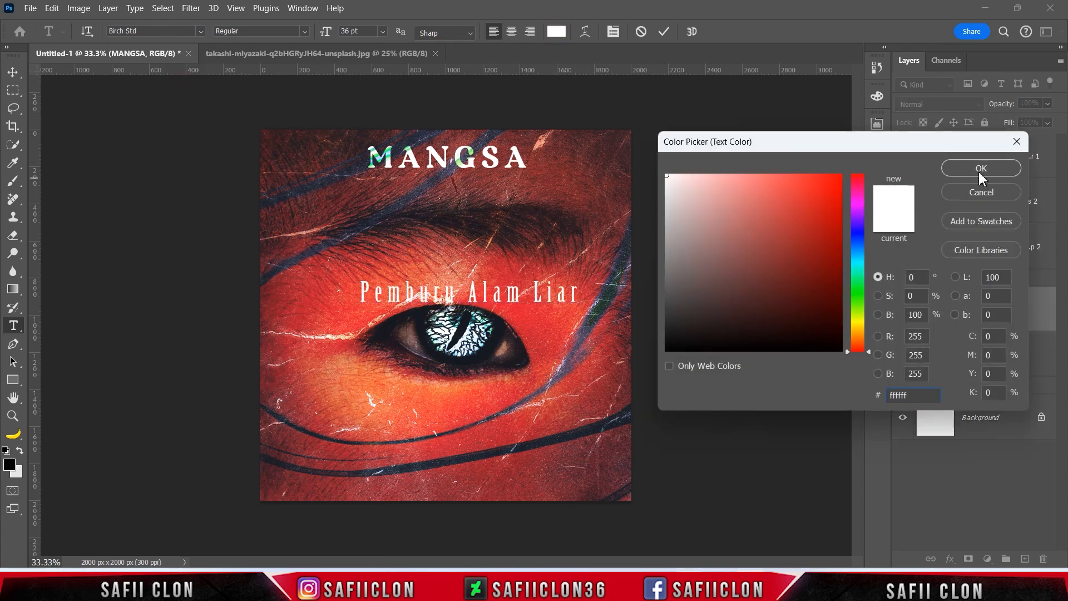
left_click(981, 168)
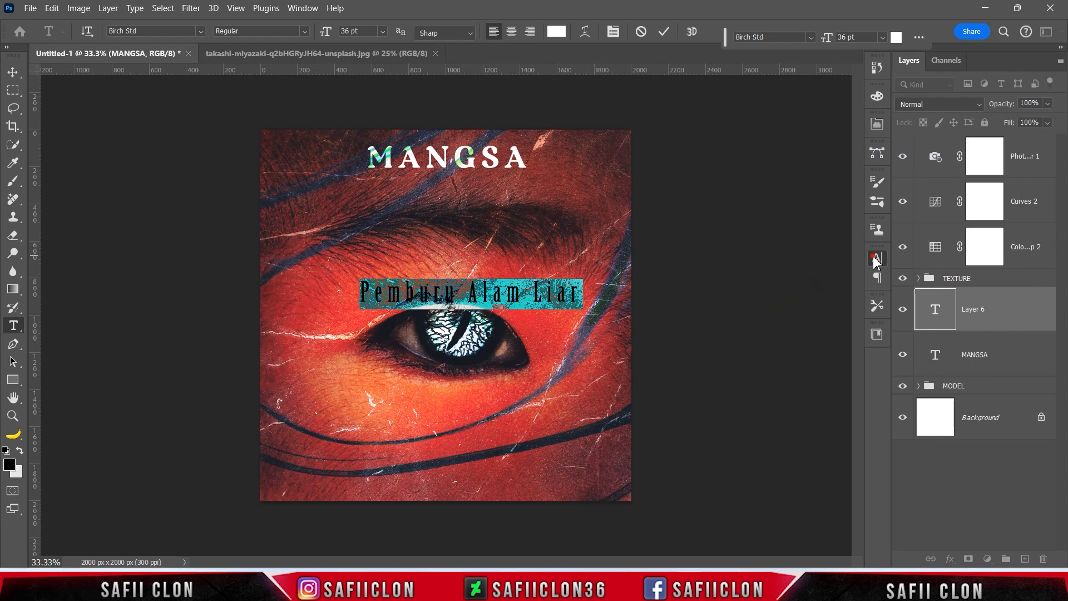
Tighten the subtitle's tracking to 80 in the Character panel.
left_click(876, 258)
left_click(802, 311)
left_click_drag(803, 312, 798, 315)
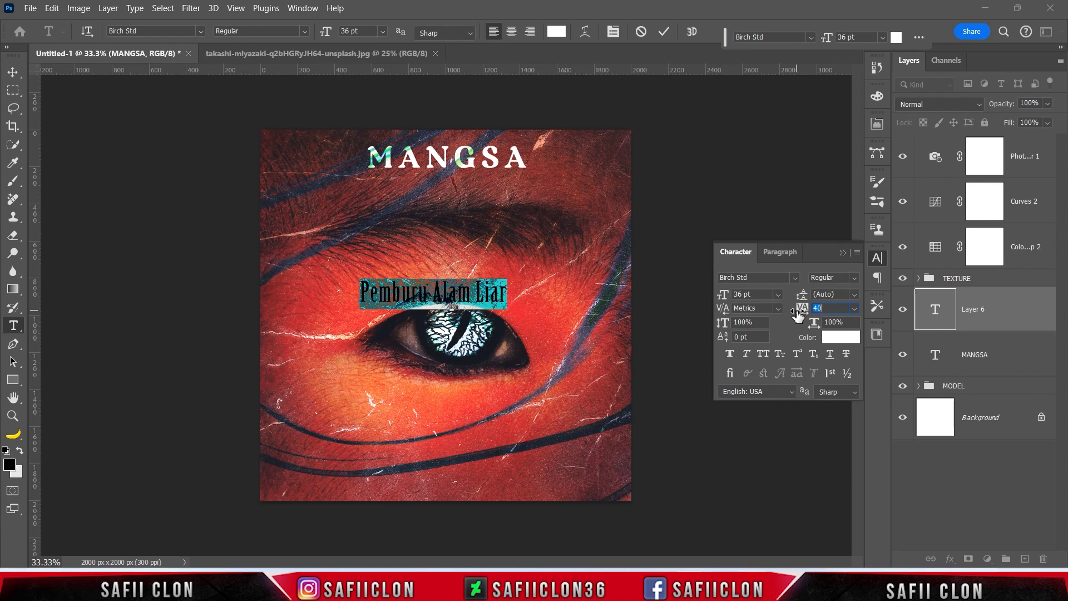
left_click(843, 252)
left_click(665, 33)
Move the subtitle down near the bottom of the canvas with Free Transform.
key("ctrl+t")
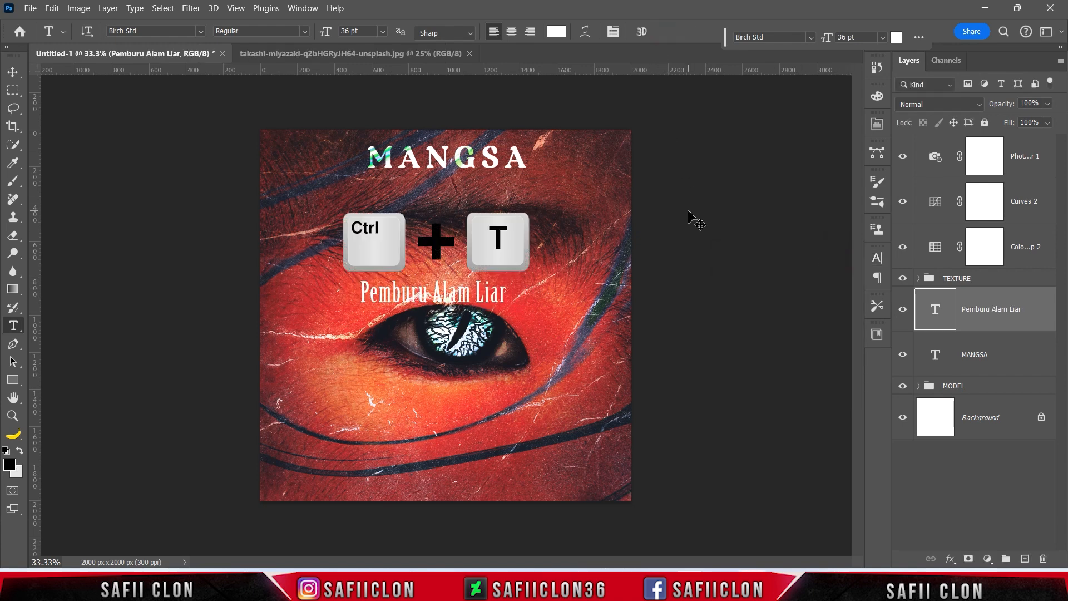
left_click_drag(453, 302, 464, 488)
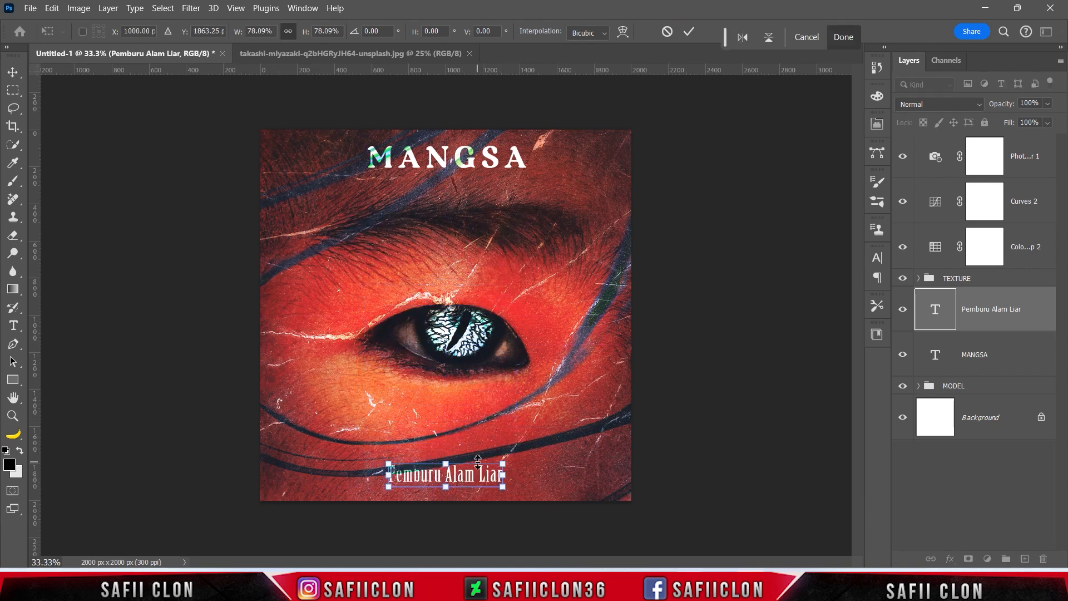
key("Up")
key("Up")
key("Up")
key("Up")
key("Up")
key("Up")
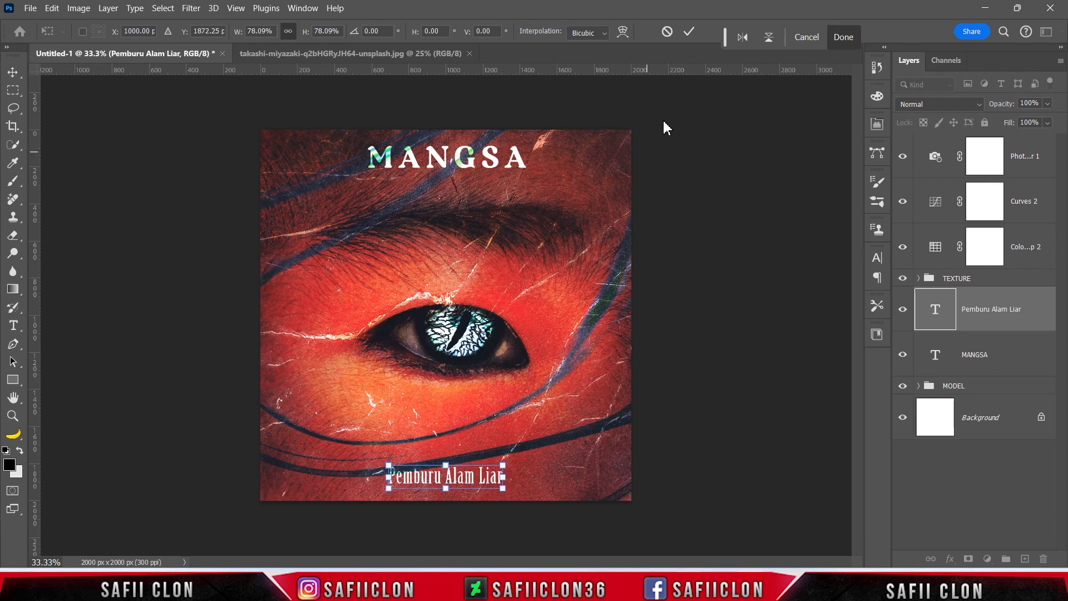
left_click(689, 31)
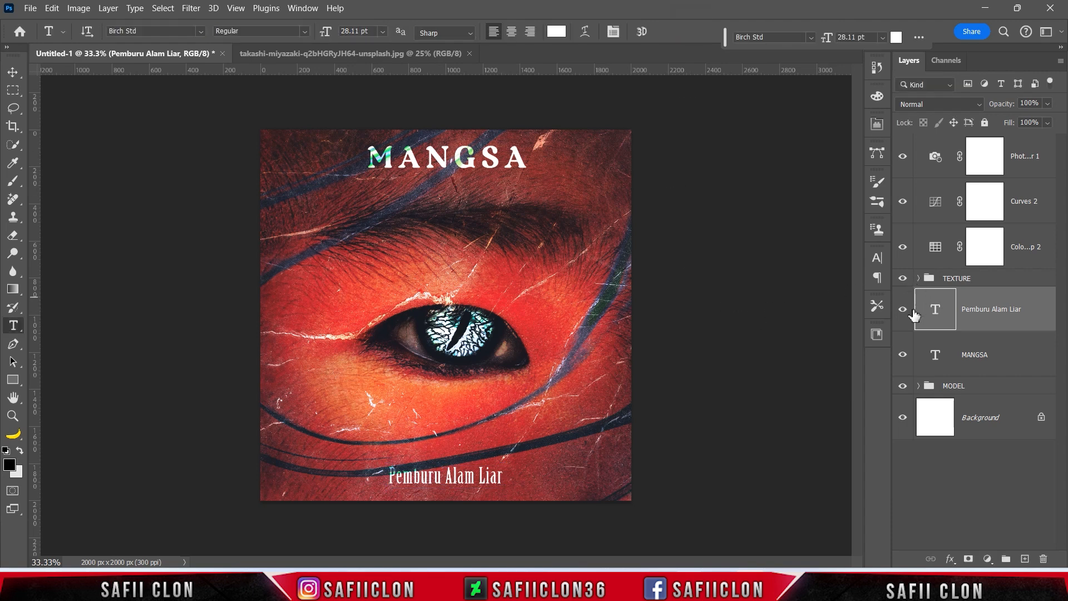
Toggle the subtitle and MANGSA title layers off and on to compare the look.
left_click(903, 309)
left_click(904, 309)
left_click(904, 355)
left_click(904, 356)
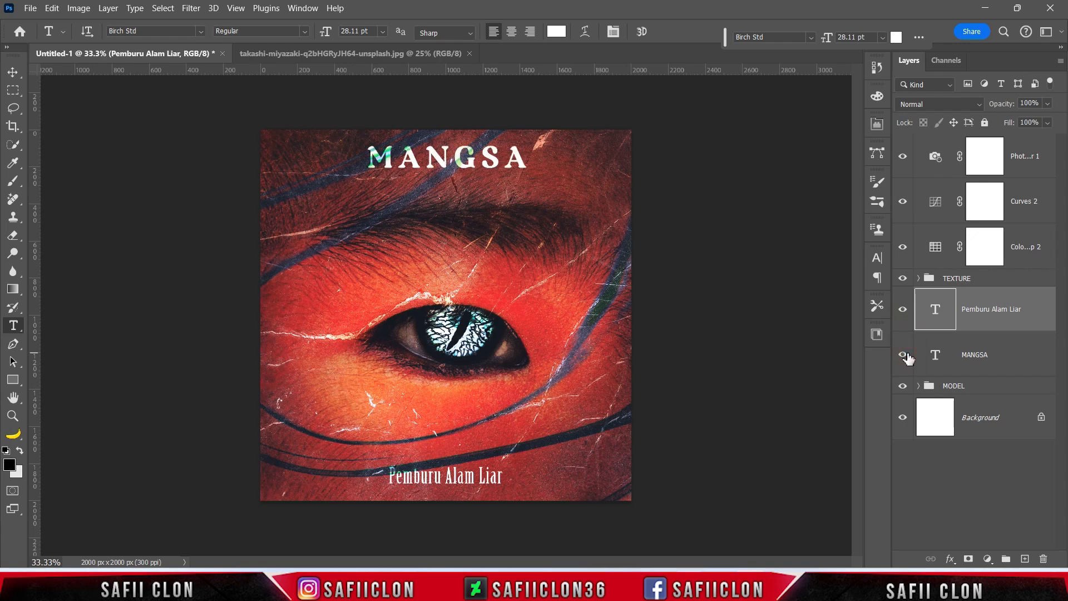
Expand the TEXTURE group and select both Layer 5 and Layer 5 copy.
left_click(918, 278)
scroll(931, 370, "down", 5)
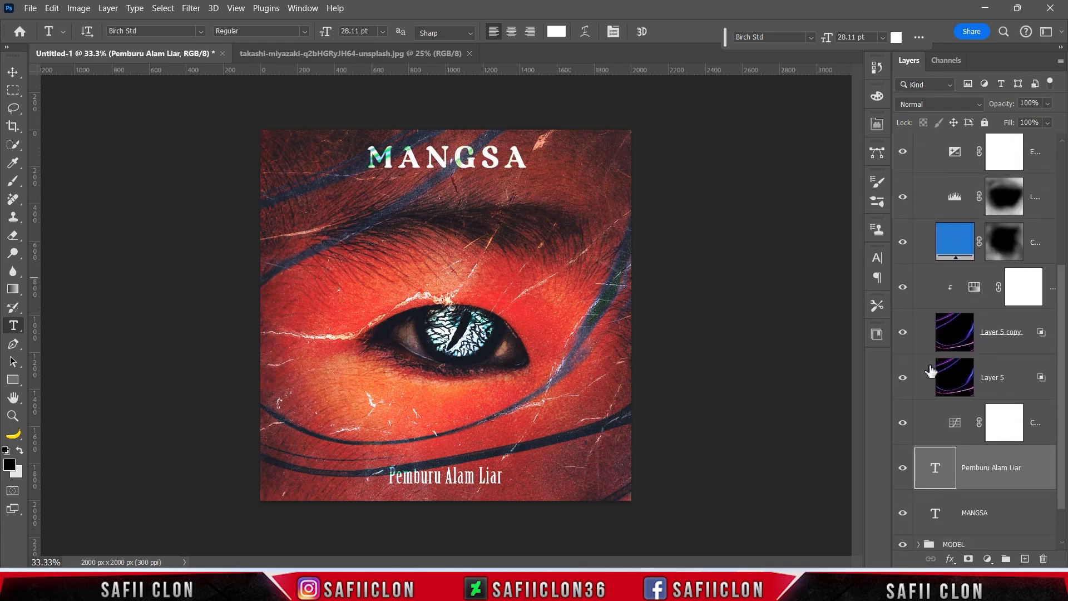
left_click(903, 333)
left_click(903, 333)
left_click(999, 329)
left_click(998, 379, "shift")
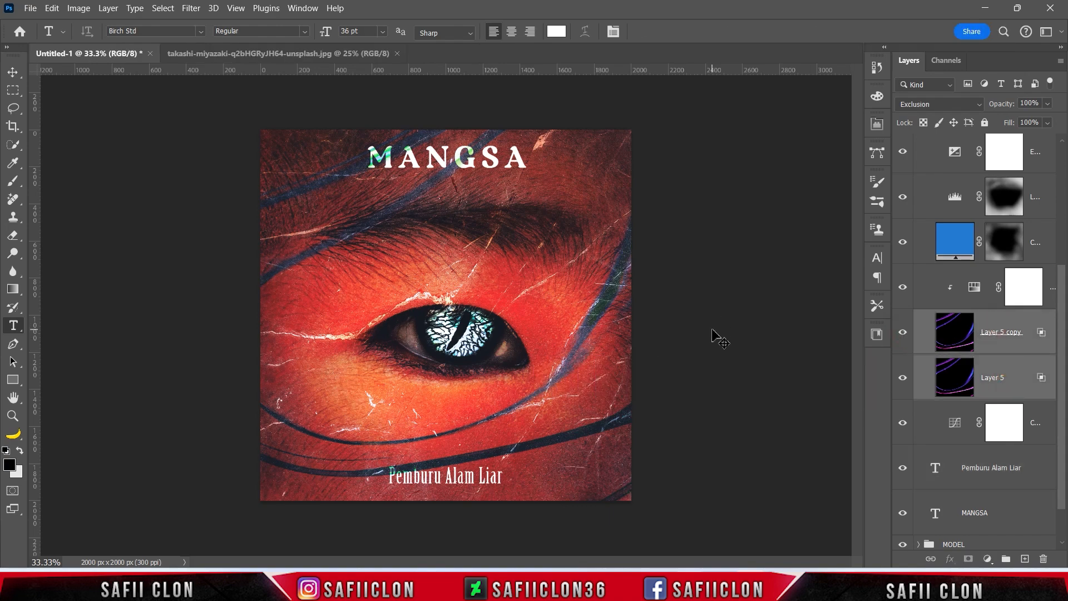
Shift both neon-line layers slightly upward with Free Transform and apply.
key("ctrl+t")
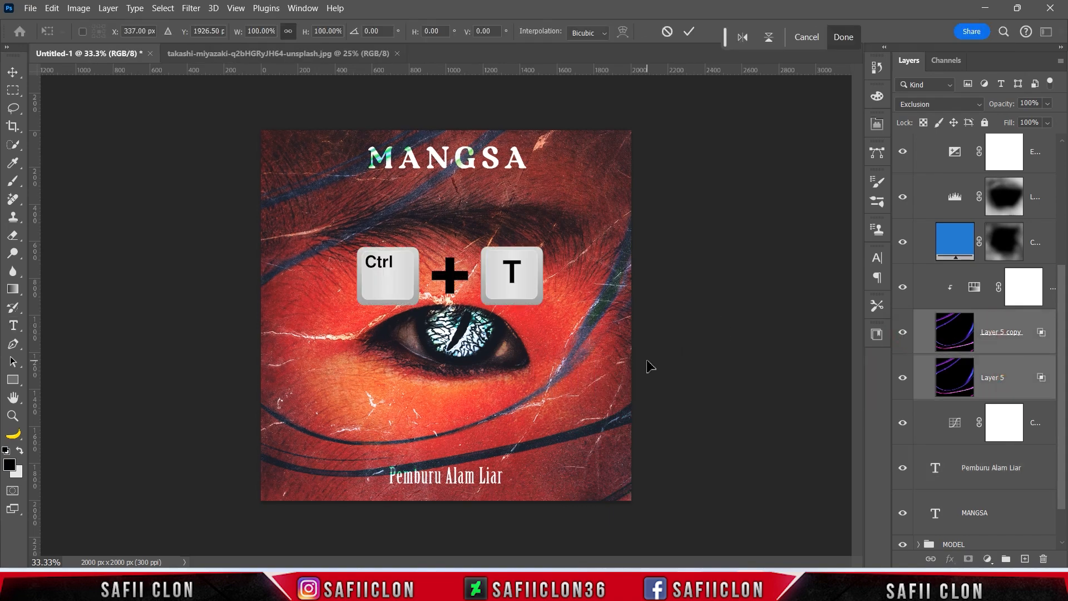
key("ctrl+minus")
key("ctrl+minus")
key("ctrl+minus")
left_click_drag(558, 405, 571, 400)
key("ctrl+plus")
key("ctrl+plus")
key("shift+Down")
key("shift+Down")
key("ctrl+minus")
key("ctrl+minus")
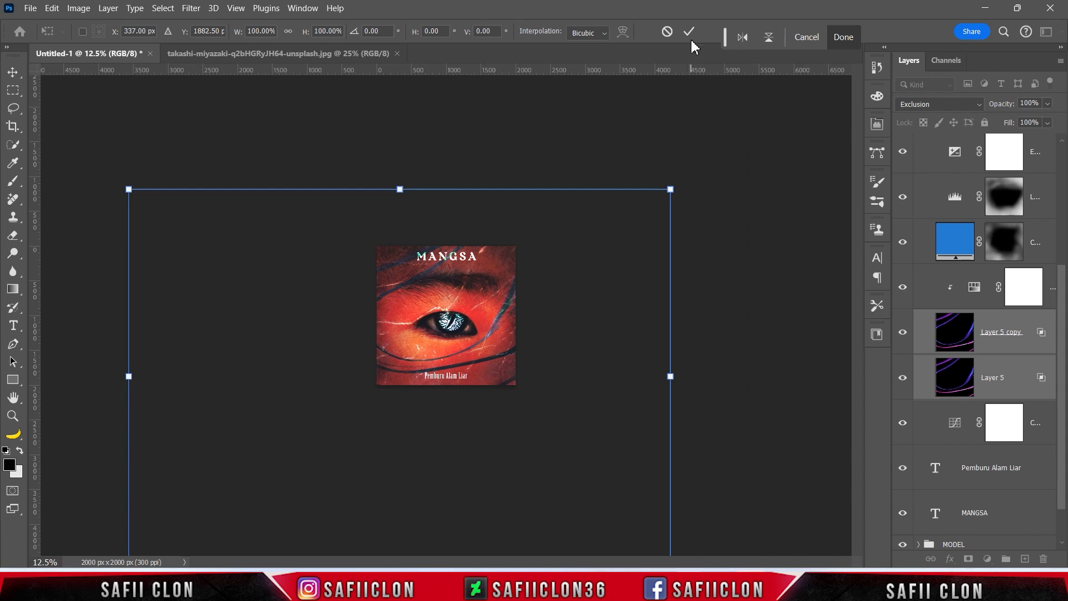
left_click(689, 31)
Make Layer 5 visible and toggle Layer 5 copy to compare the lines.
left_click(905, 378)
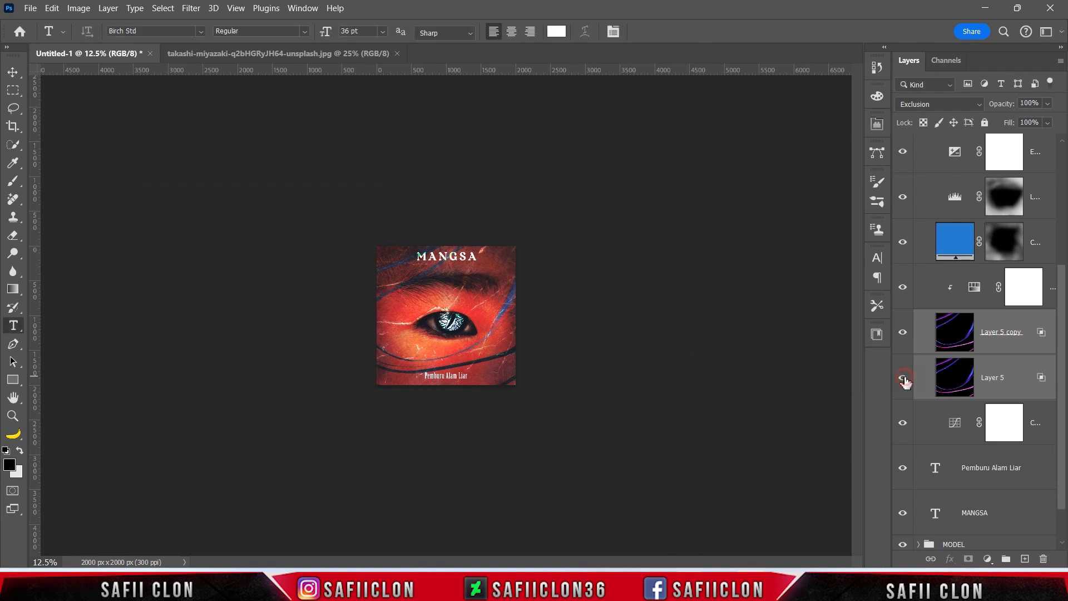
left_click(905, 335)
left_click(904, 335)
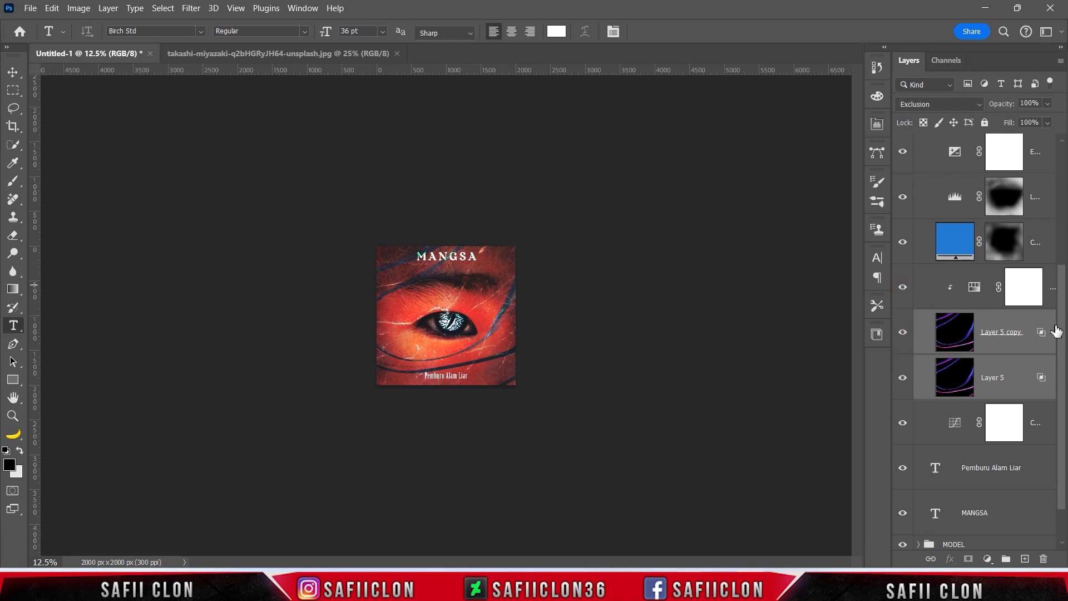
scroll(964, 289, "up", 4)
Collapse TEXTURE, select the top layer, and stamp all visible layers into a new layer.
left_click(918, 279)
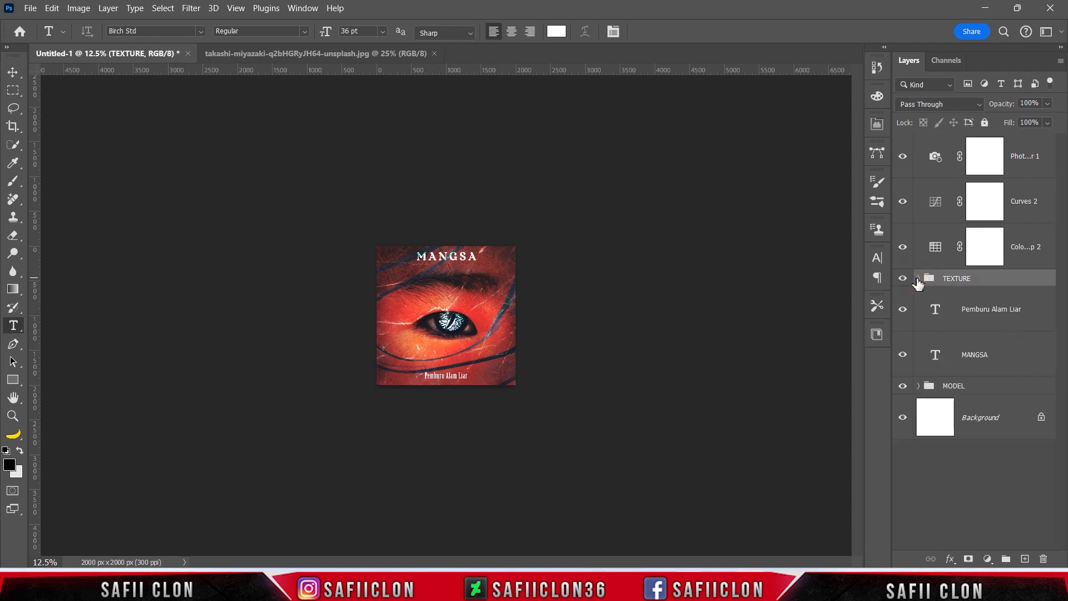
left_click(985, 156)
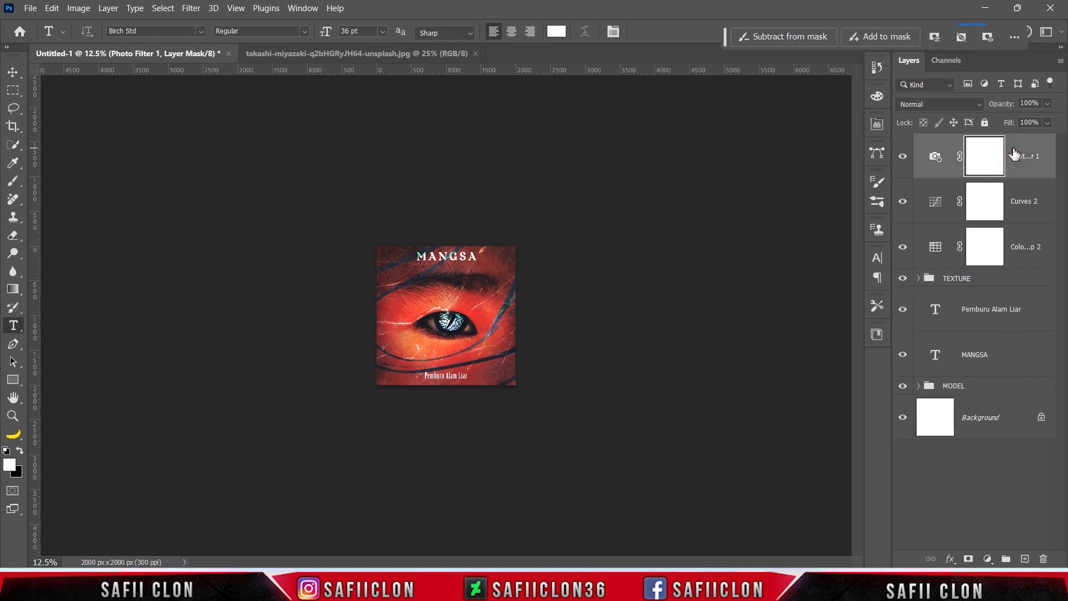
key("ctrl+plus")
key("ctrl+plus")
key("ctrl+plus")
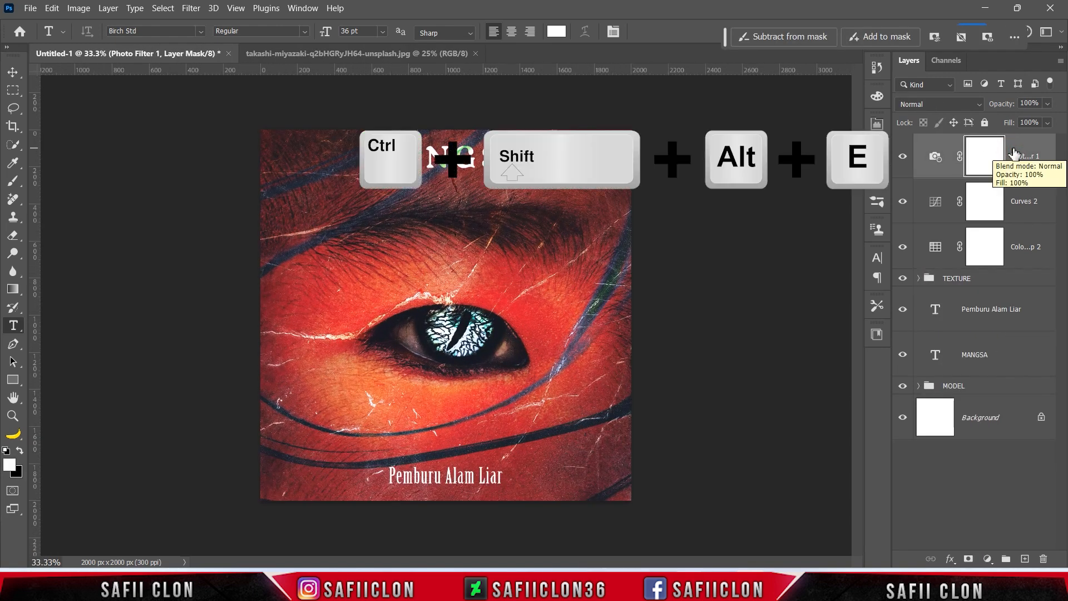
key("ctrl+shift+alt+e")
Convert the stamped layer to a smart object and open the Camera Raw Filter.
right_click(995, 154)
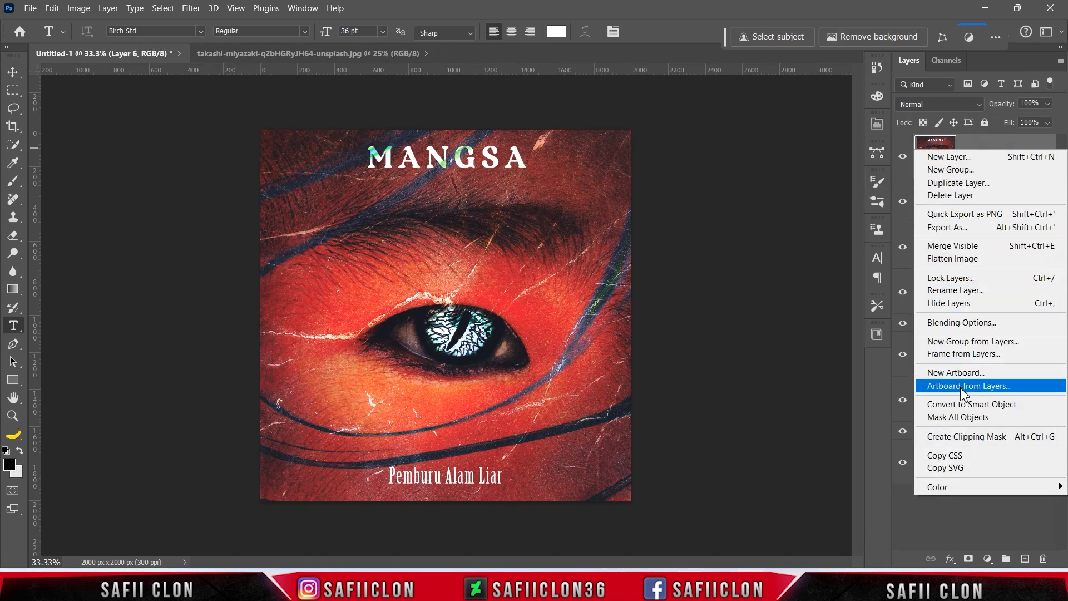
left_click(968, 405)
left_click(191, 8)
left_click(234, 107)
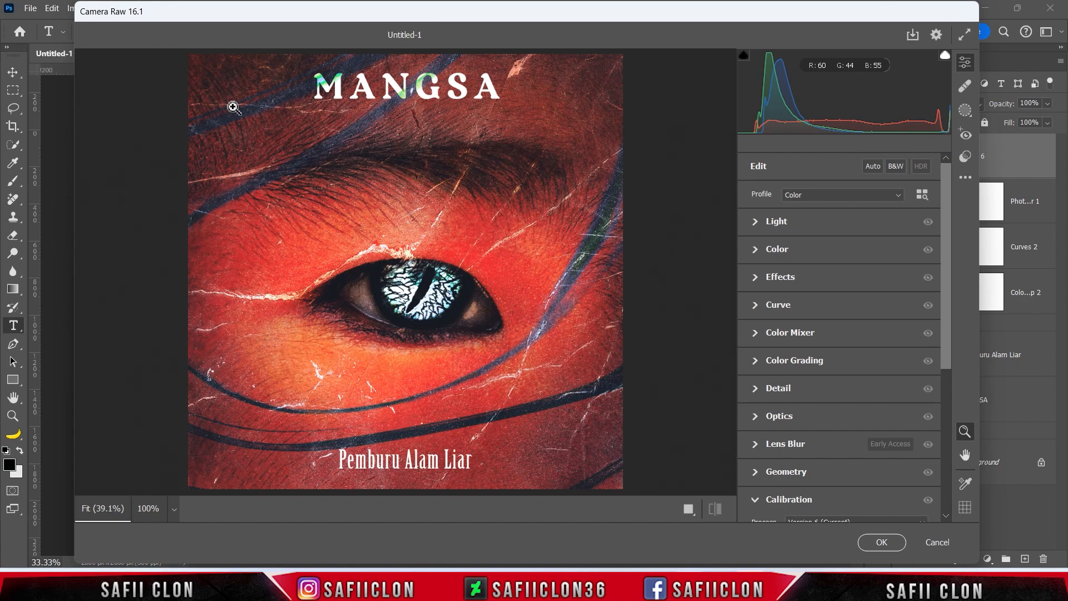
Raise Contrast to +10 and brighten Shadows to +15 in the Light panel.
left_click(803, 228)
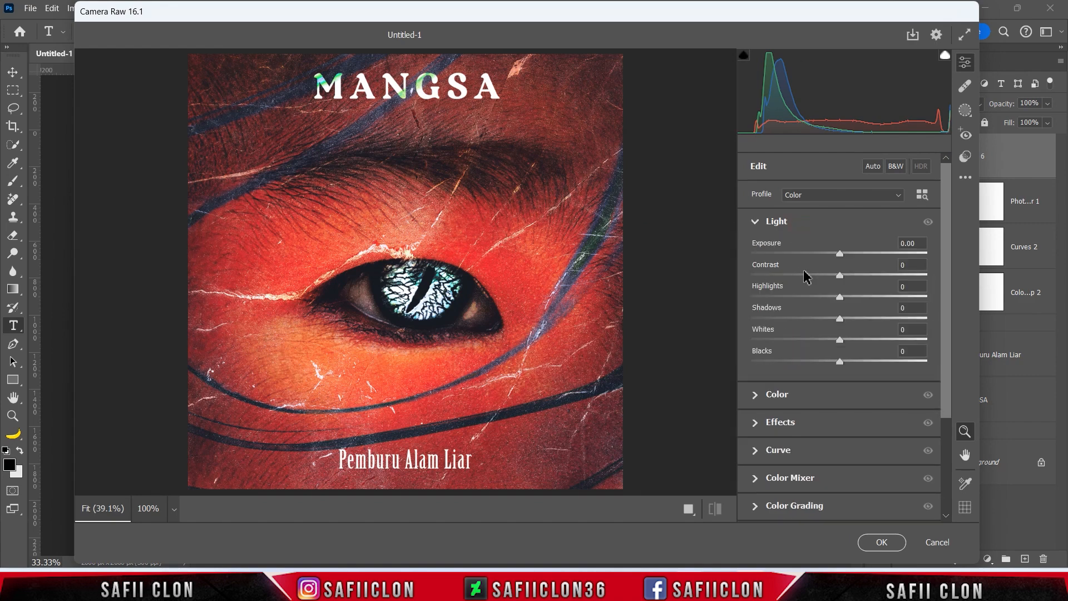
left_click_drag(840, 275, 851, 296)
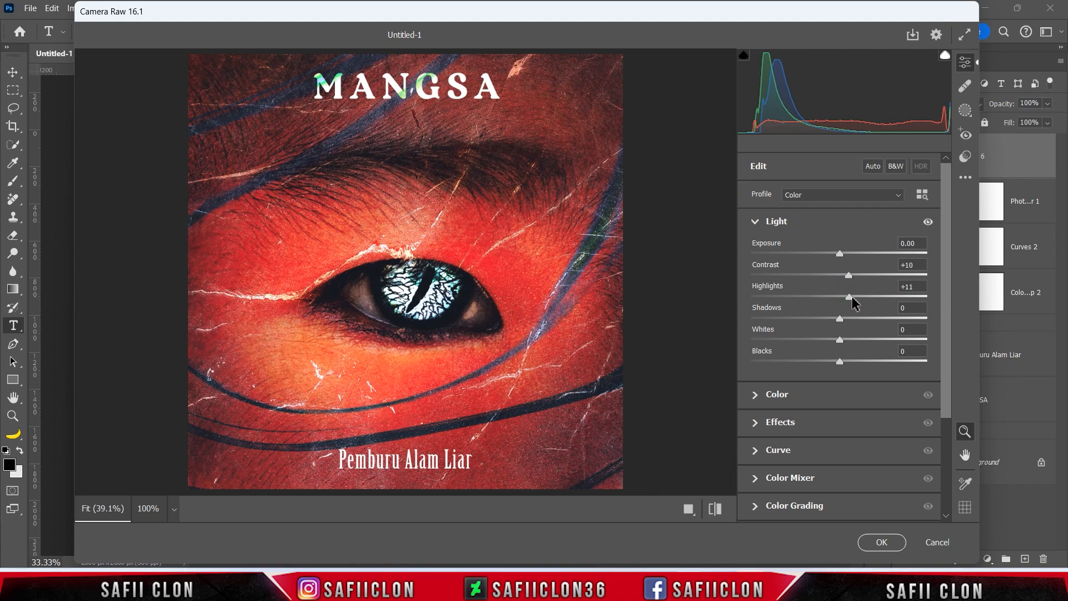
left_click_drag(840, 318, 850, 361)
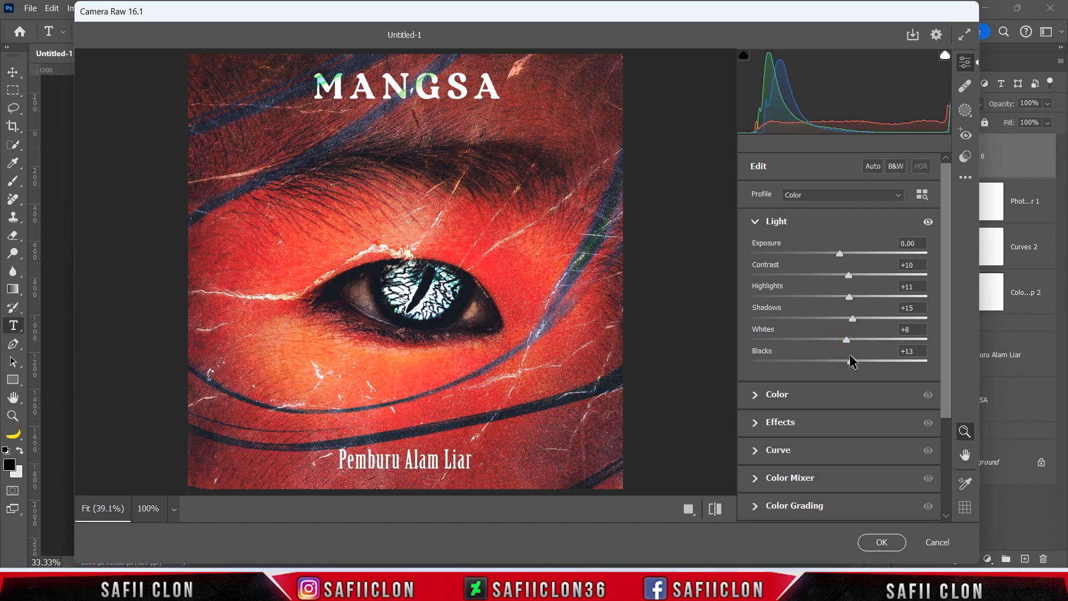
Set Tint to -2, add Clarity +9, and lower Dehaze to -6.
left_click(788, 396)
left_click_drag(839, 328, 836, 329)
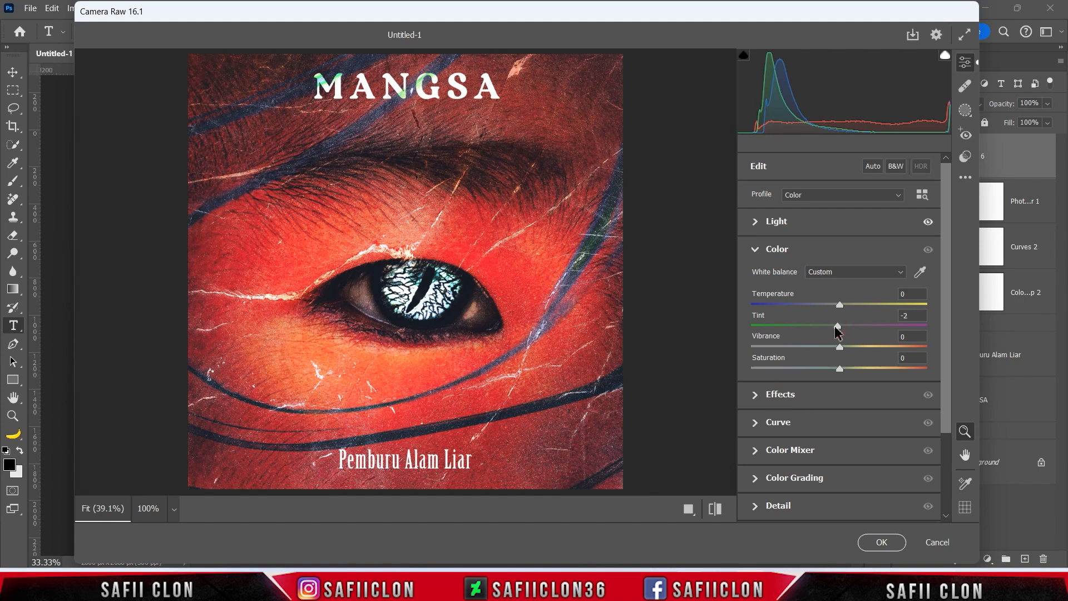
left_click(803, 396)
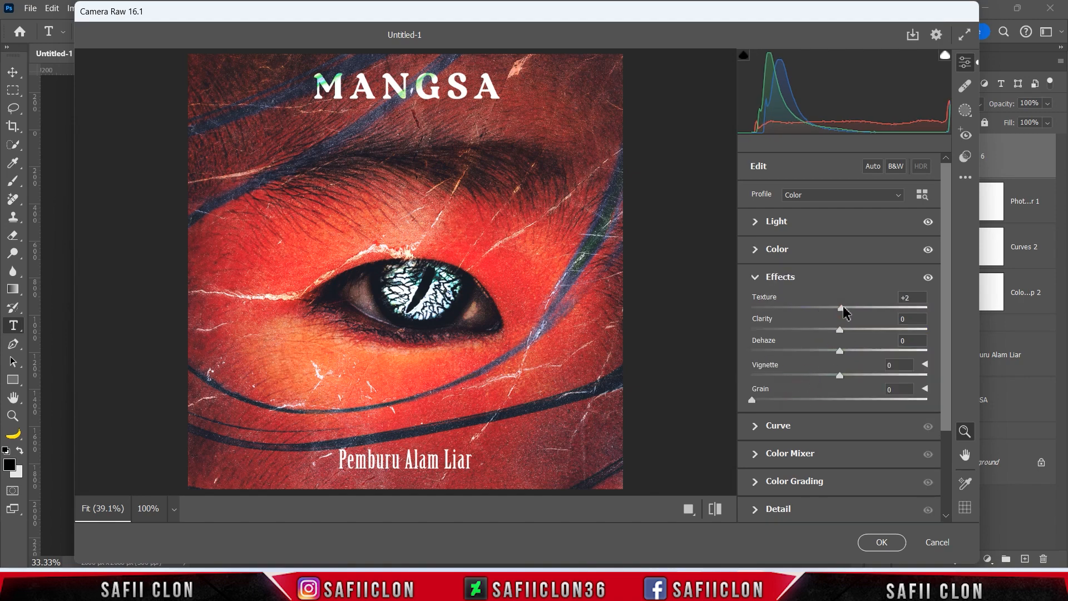
left_click_drag(840, 330, 849, 330)
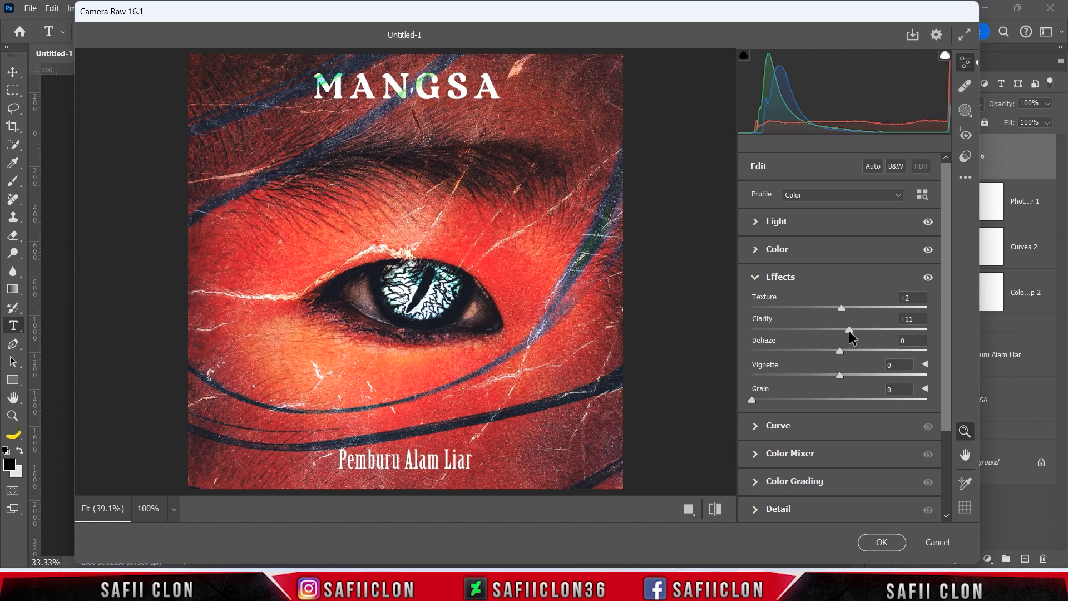
left_click_drag(840, 350, 836, 375)
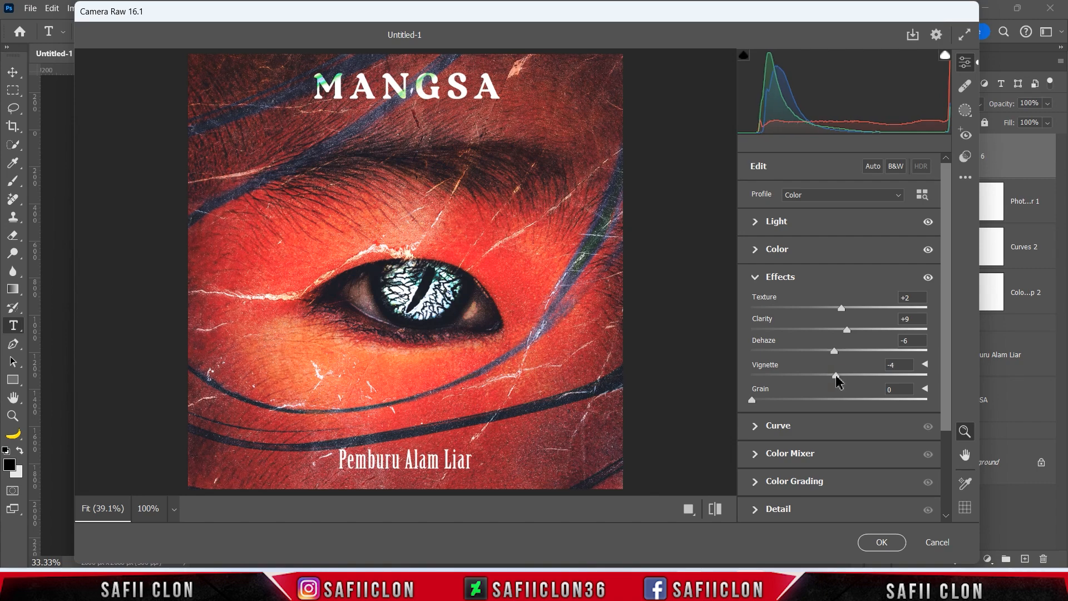
Add film grain and a tone-curve point mapping input 113 to output 125.
left_click_drag(753, 400, 800, 400)
left_click(798, 426)
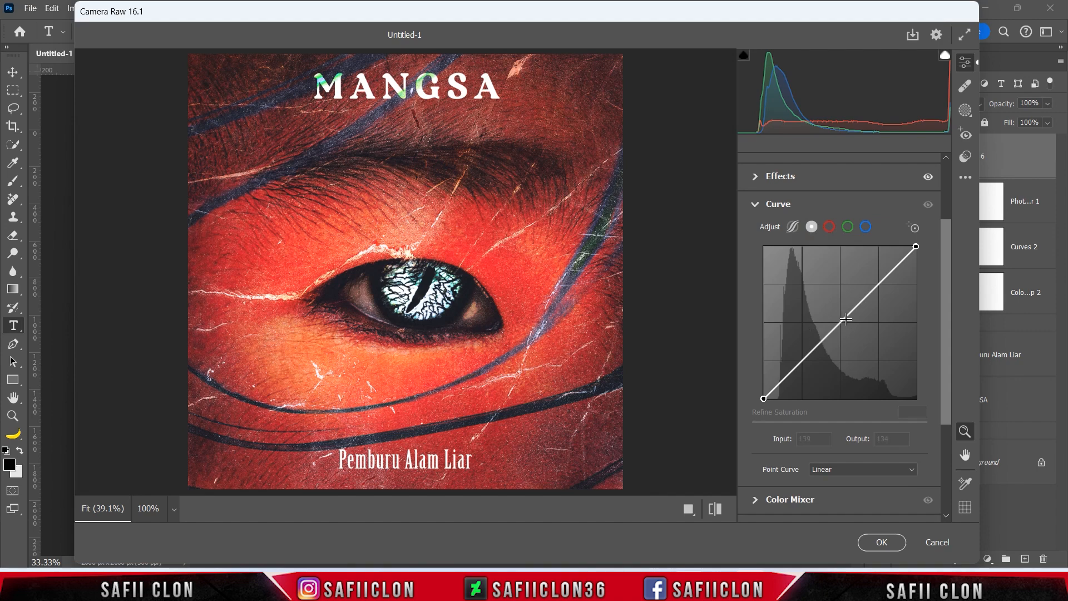
left_click(842, 321)
left_click(812, 439)
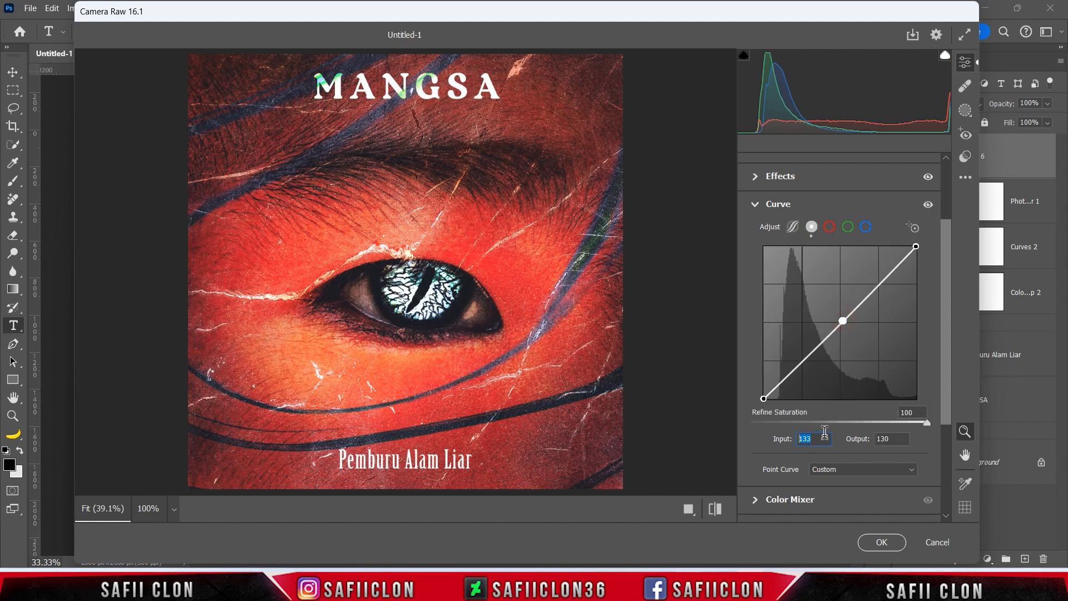
type("113")
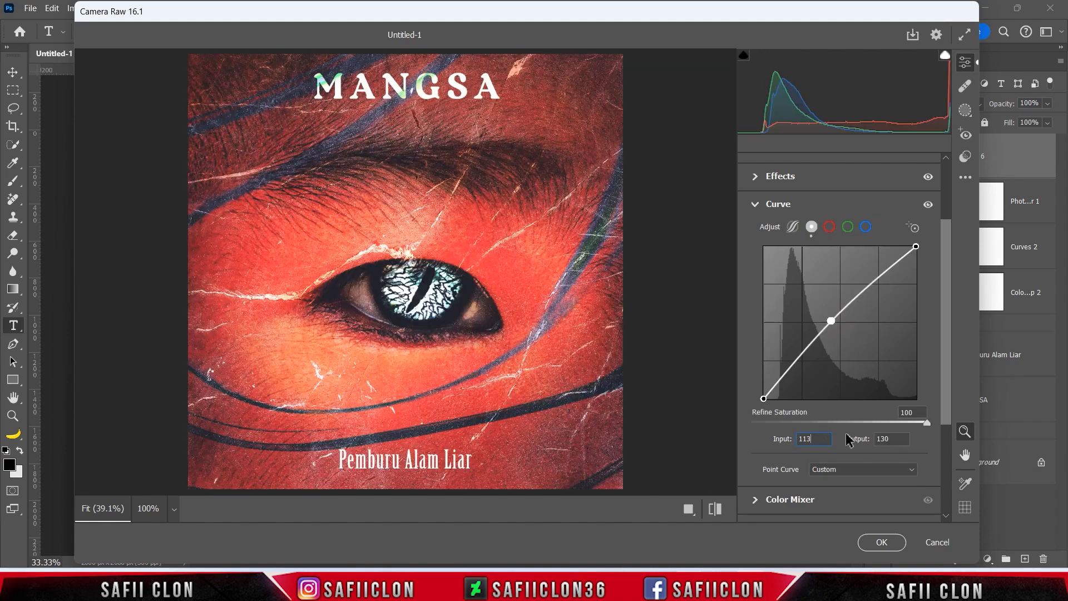
left_click(891, 437)
type("125")
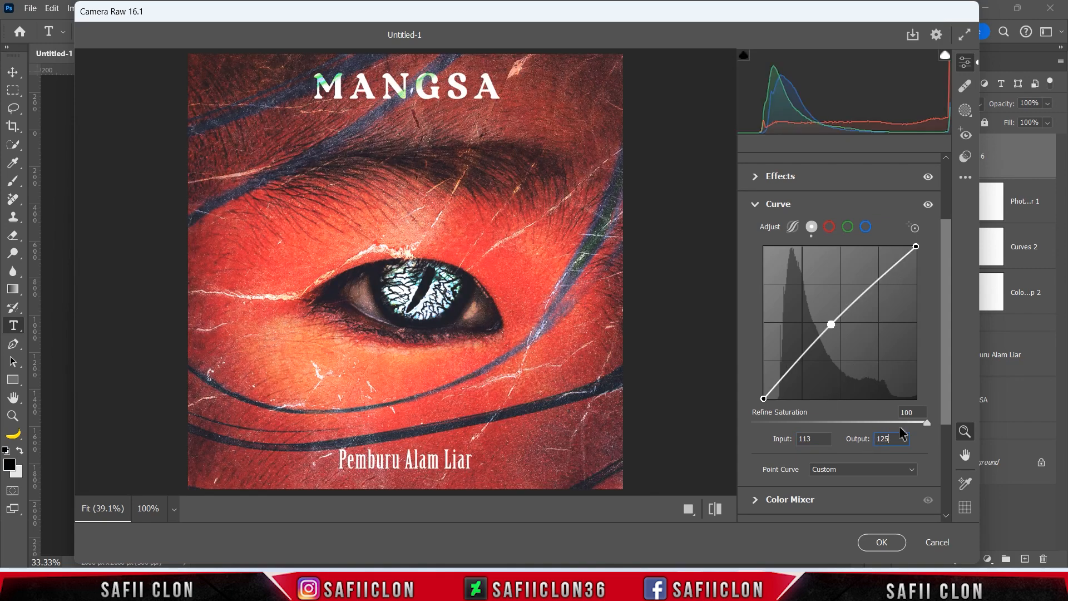
Add a curve point 63→59 and lift the black point output to 21.
left_click(809, 352)
left_click(813, 439)
type("63")
left_click(890, 438)
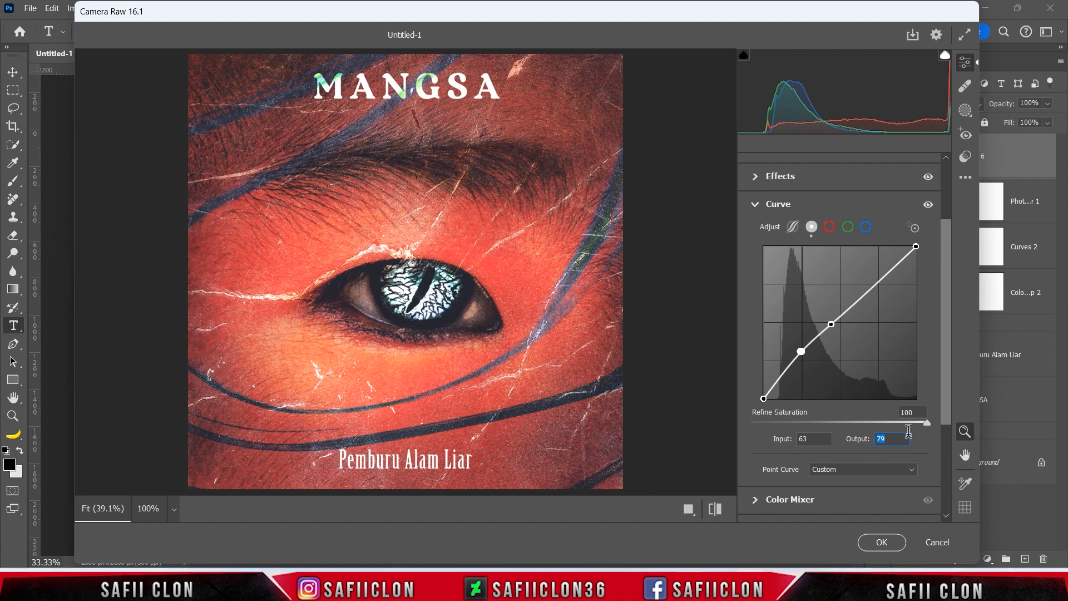
type("59")
left_click(764, 398)
left_click(881, 438)
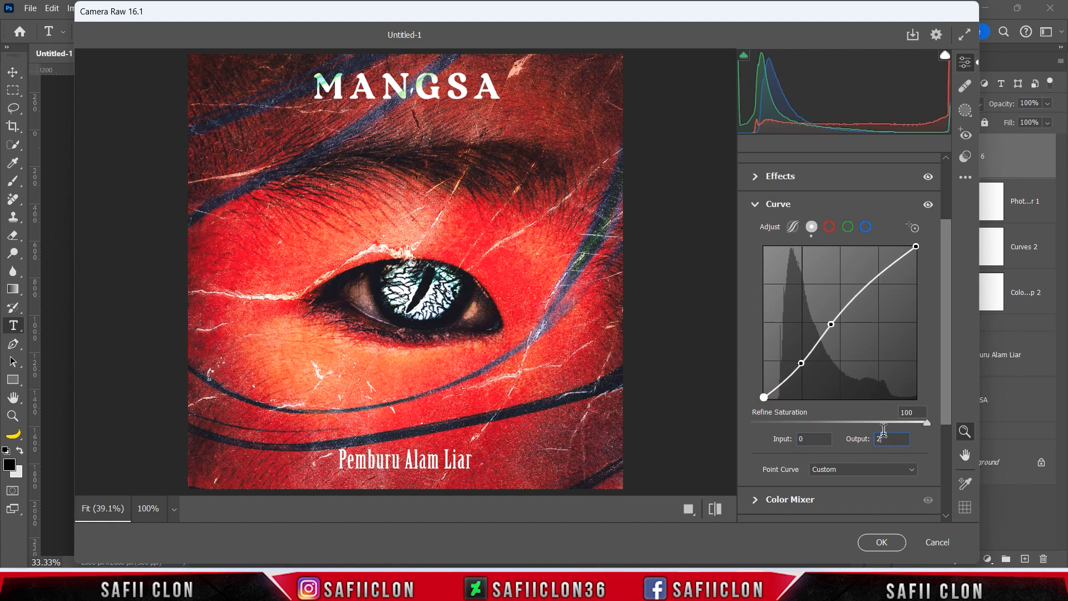
type("21")
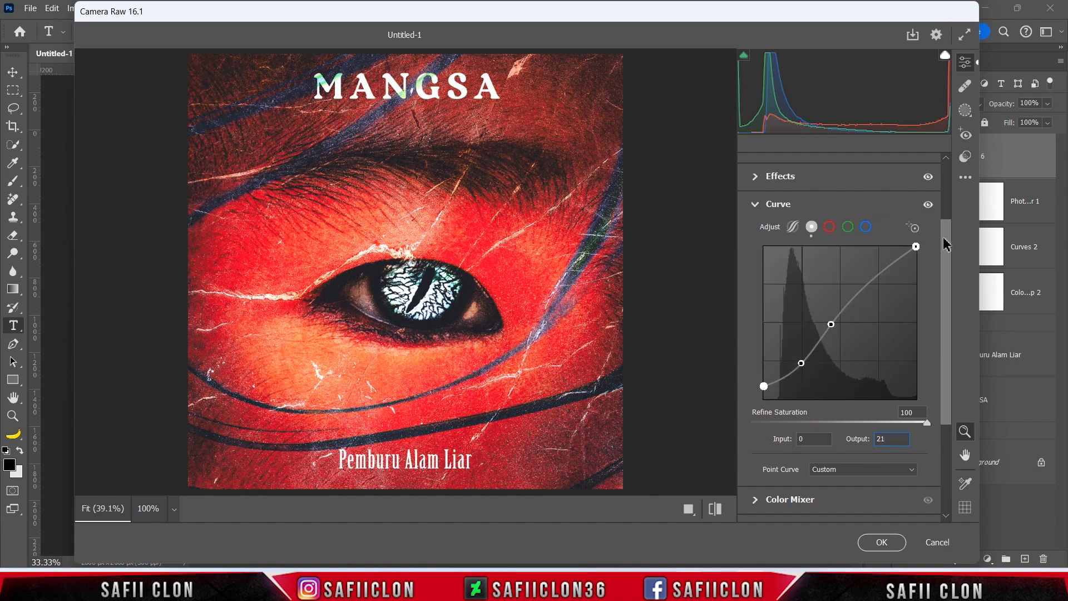
left_click_drag(950, 248, 949, 338)
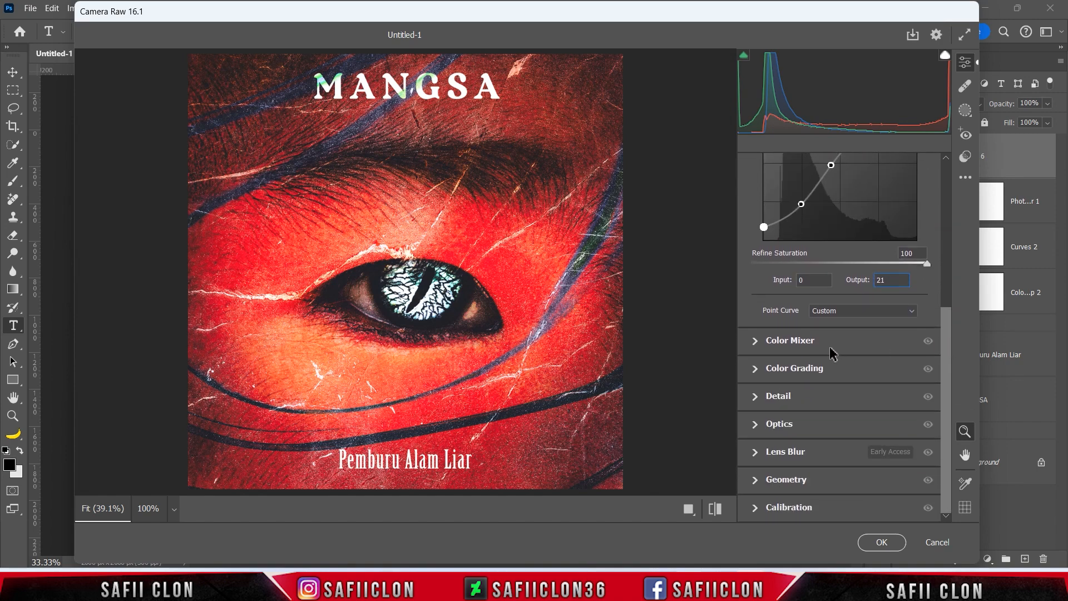
Boost Aqua saturation, then set luminance Reds +6, Oranges +33, Blues +67, Purples +15.
left_click(802, 344)
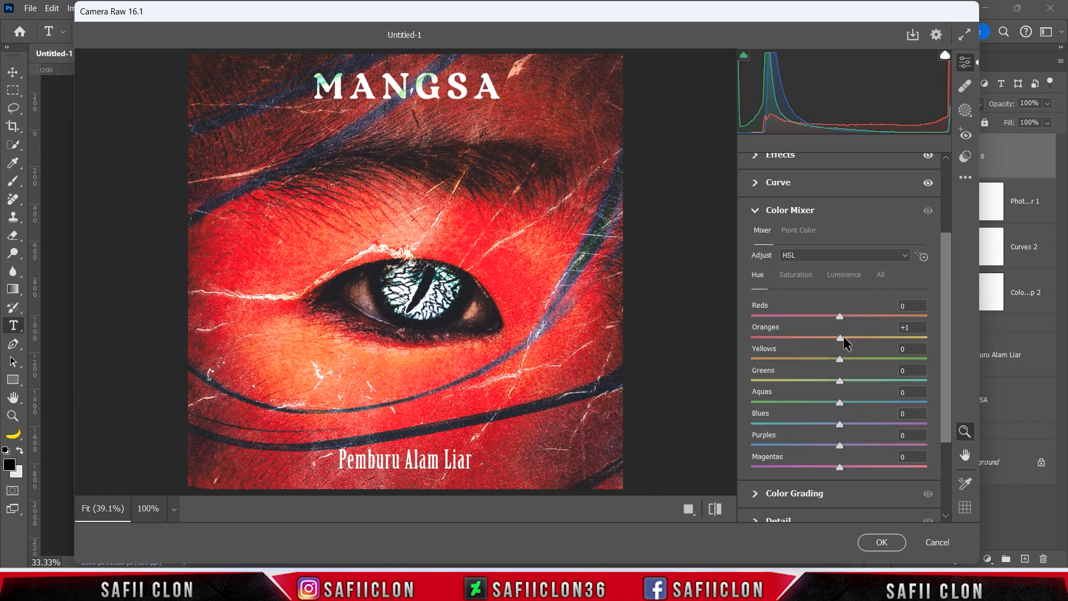
left_click_drag(840, 402, 870, 404)
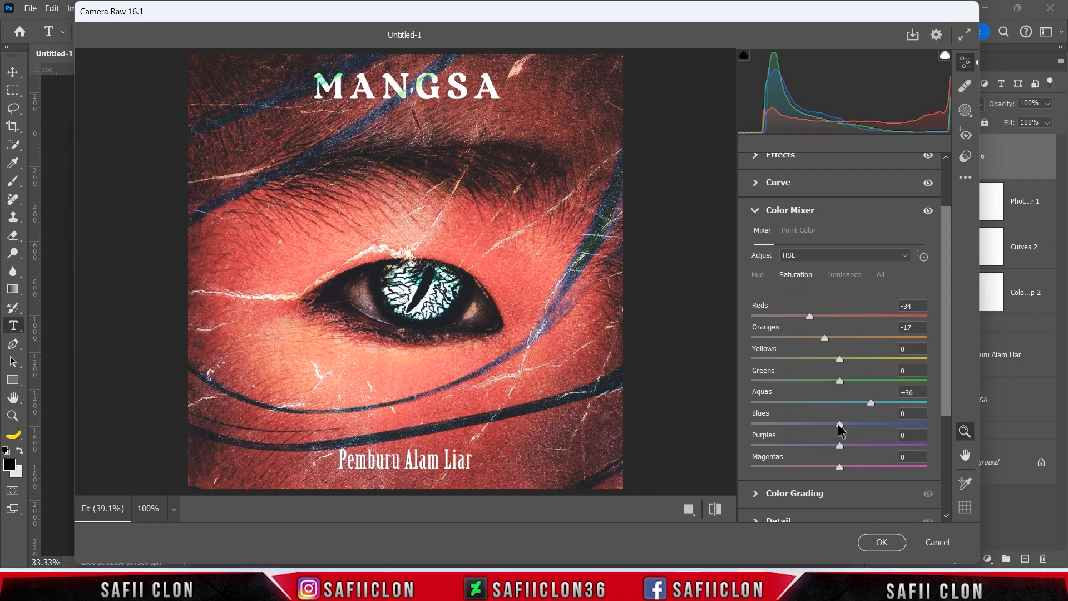
left_click(845, 275)
left_click_drag(840, 316, 814, 316)
left_click(845, 318)
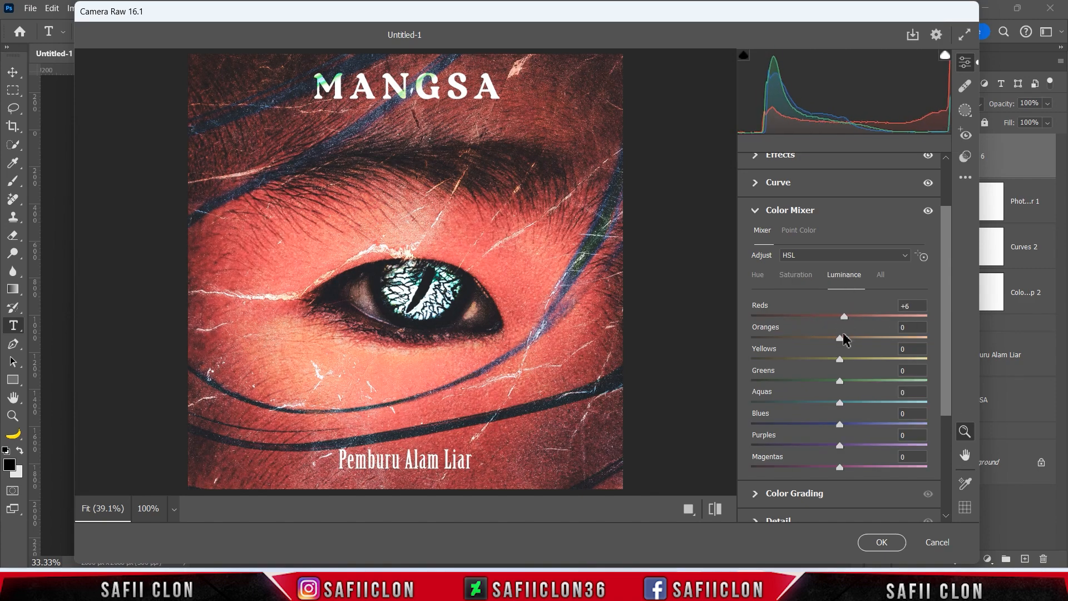
left_click_drag(841, 341, 897, 427)
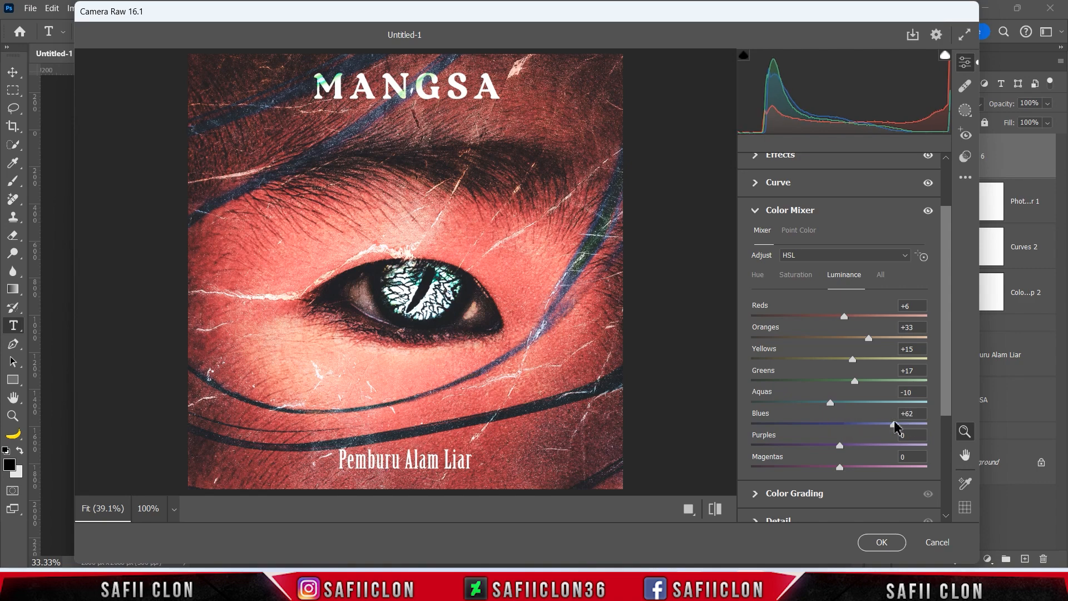
left_click_drag(840, 445, 855, 446)
left_click_drag(945, 328, 946, 422)
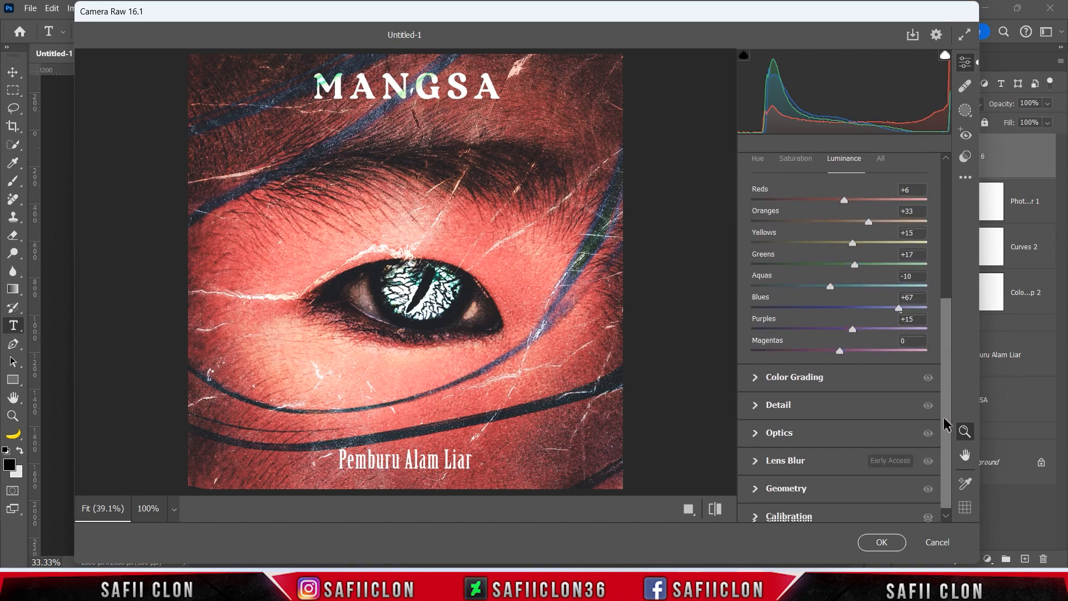
Set Sharpening to 46 and Noise Reduction to 14 in Detail.
left_click(787, 405)
left_click_drag(755, 294, 816, 302)
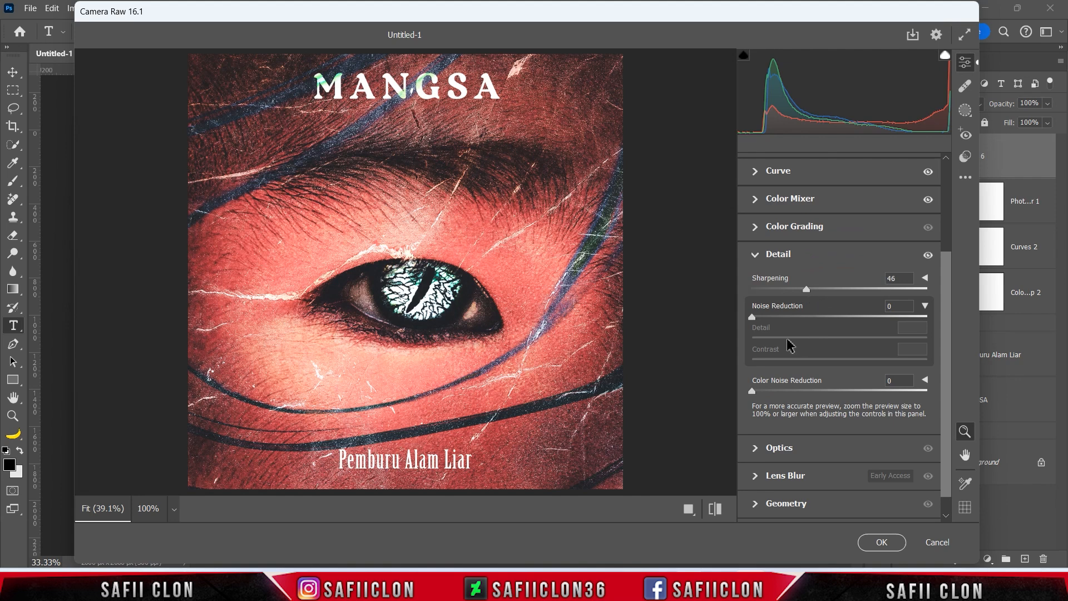
left_click_drag(752, 315, 779, 315)
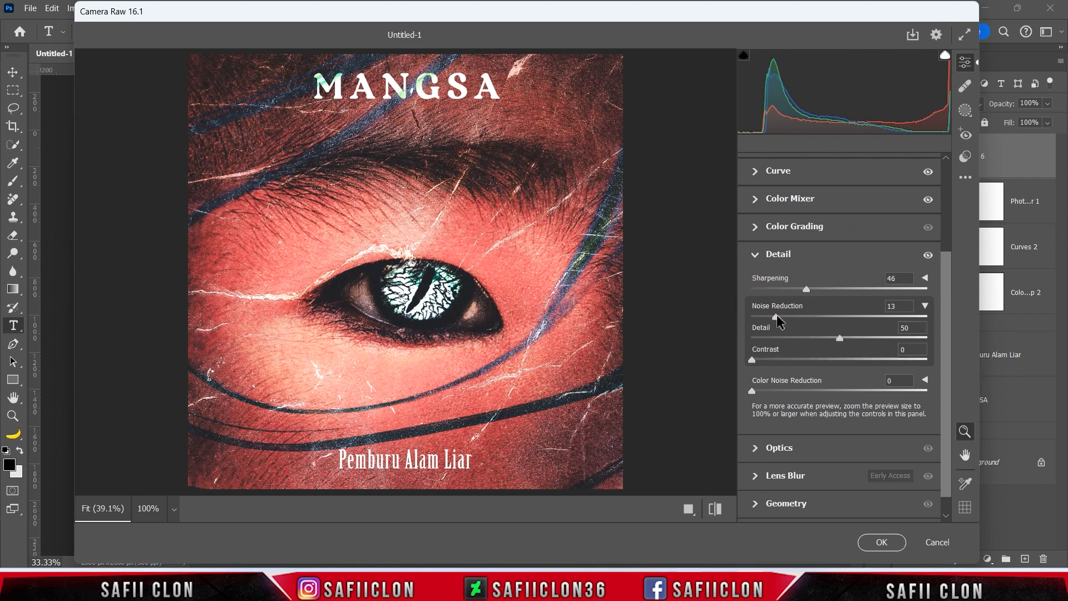
Set calibration Red Primary Hue +2, Green Primary Hue -11, Blue Primary Saturation -26.
scroll(945, 412, "down", 1)
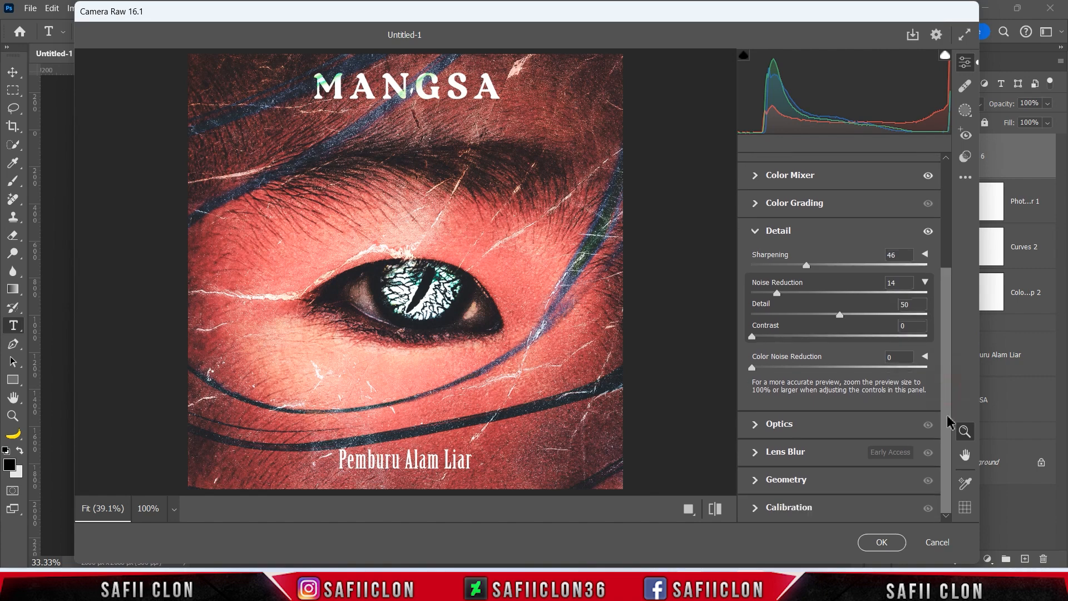
left_click(818, 507)
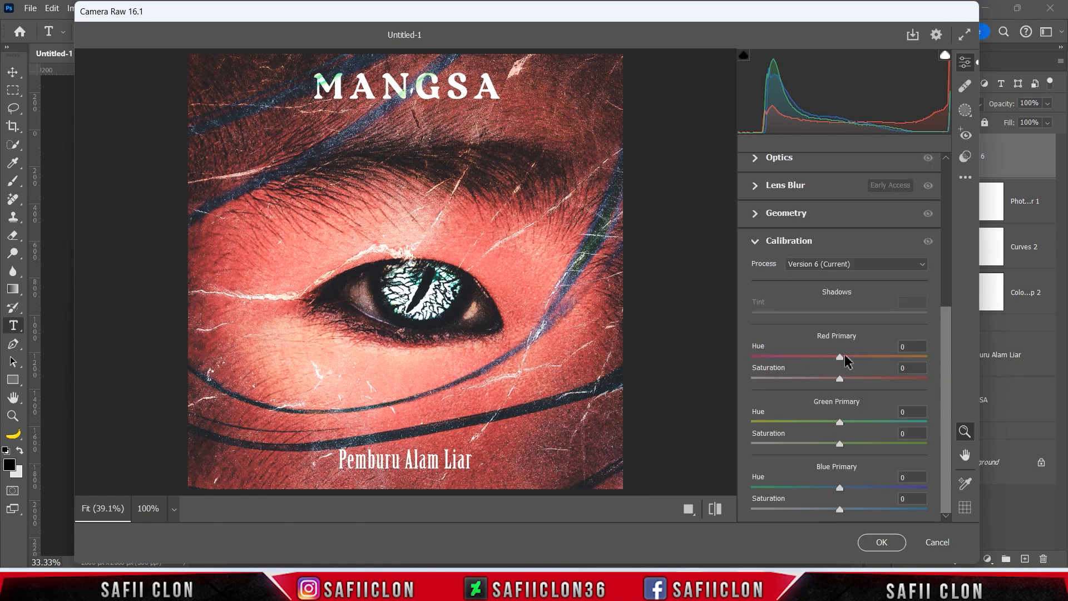
mouse_move(841, 361)
left_mouse_down()
mouse_move(817, 360)
mouse_move(873, 360)
mouse_move(841, 359)
left_mouse_up()
mouse_move(839, 422)
left_mouse_down()
mouse_move(798, 423)
mouse_move(877, 426)
mouse_move(829, 429)
left_mouse_up()
left_click_drag(839, 508, 819, 510)
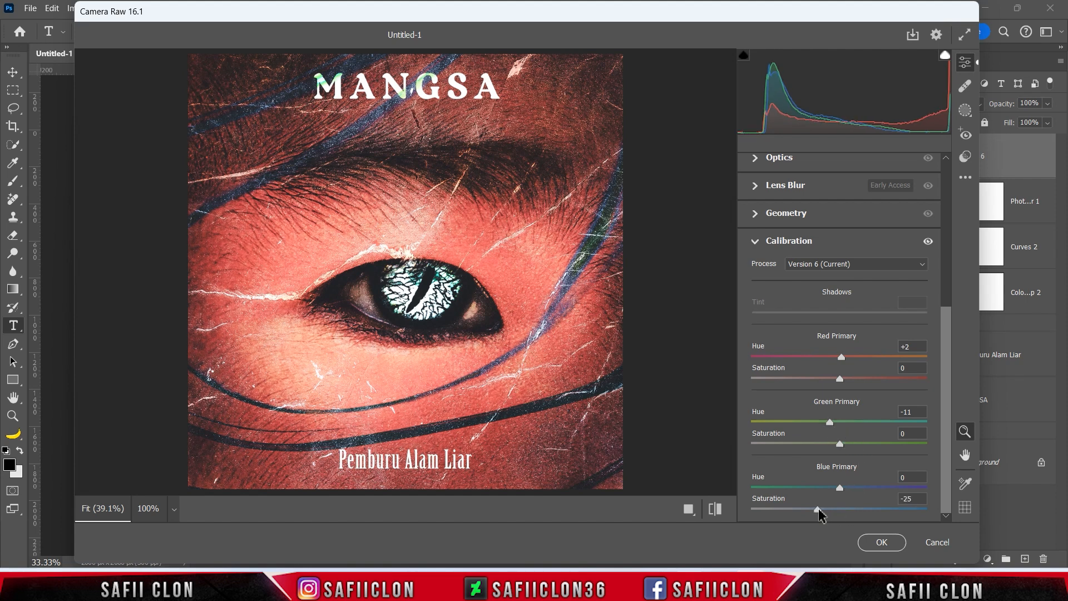
Draw a radial gradient mask and fit the ellipse around the eye.
left_click(967, 113)
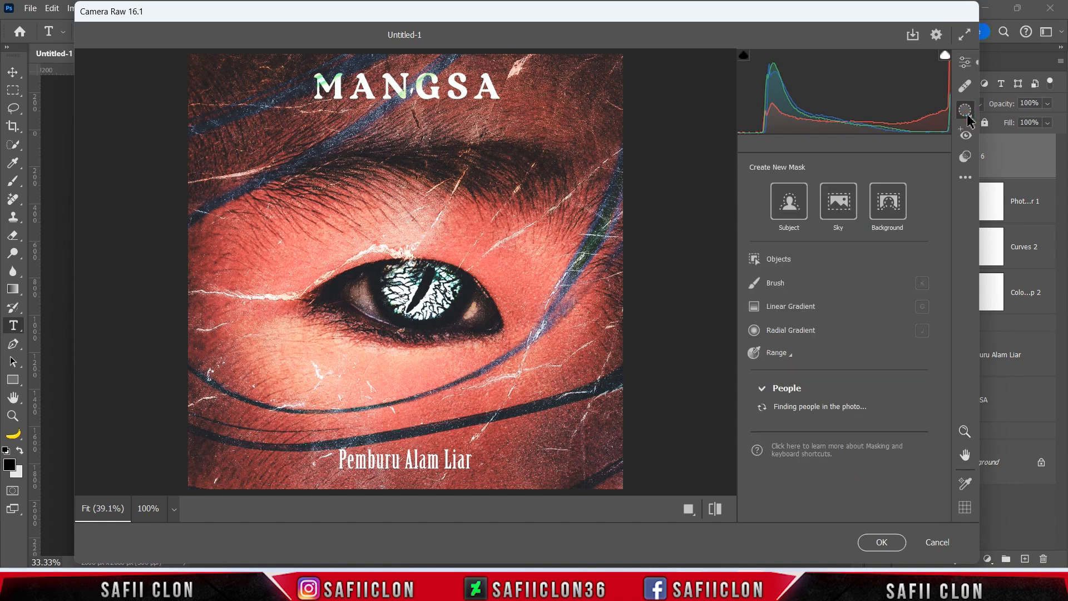
left_click(786, 332)
left_click_drag(342, 244, 534, 334)
left_click_drag(406, 278, 447, 316)
left_click_drag(401, 215, 402, 178)
left_click_drag(579, 294, 622, 297)
left_click_drag(544, 335, 542, 333)
left_click_drag(400, 412, 400, 426)
left_click_drag(477, 381, 485, 390)
left_click_drag(411, 161, 411, 155)
left_click_drag(487, 285, 493, 285)
Raise the mask's Exposure to +0.25, Shadows +16, Texture +15 and Clarity +25.
left_click_drag(947, 345, 948, 373)
left_click_drag(839, 344, 846, 367)
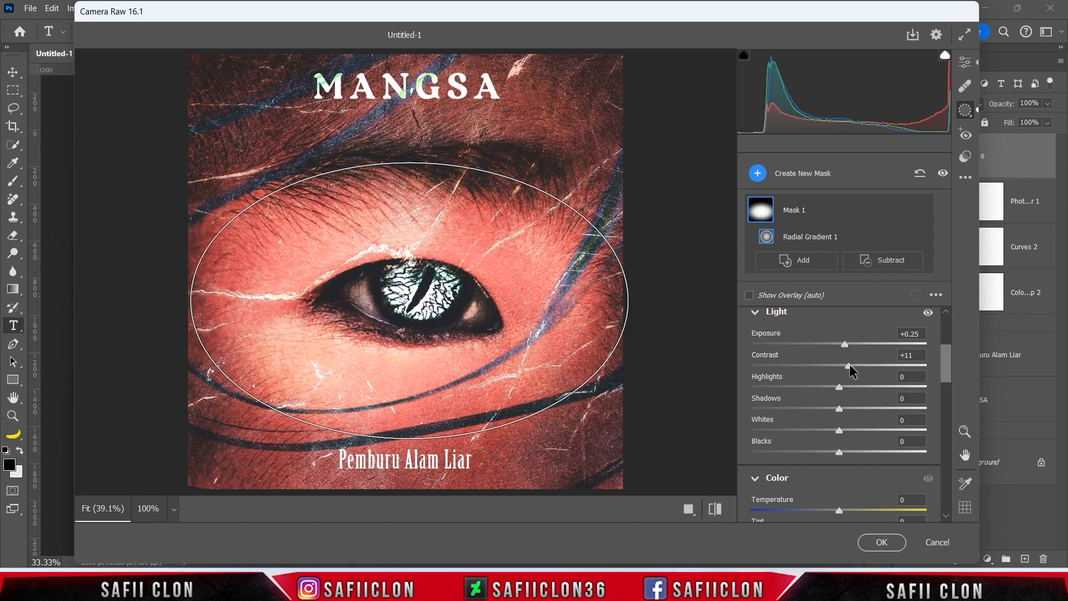
left_click_drag(839, 410, 854, 409)
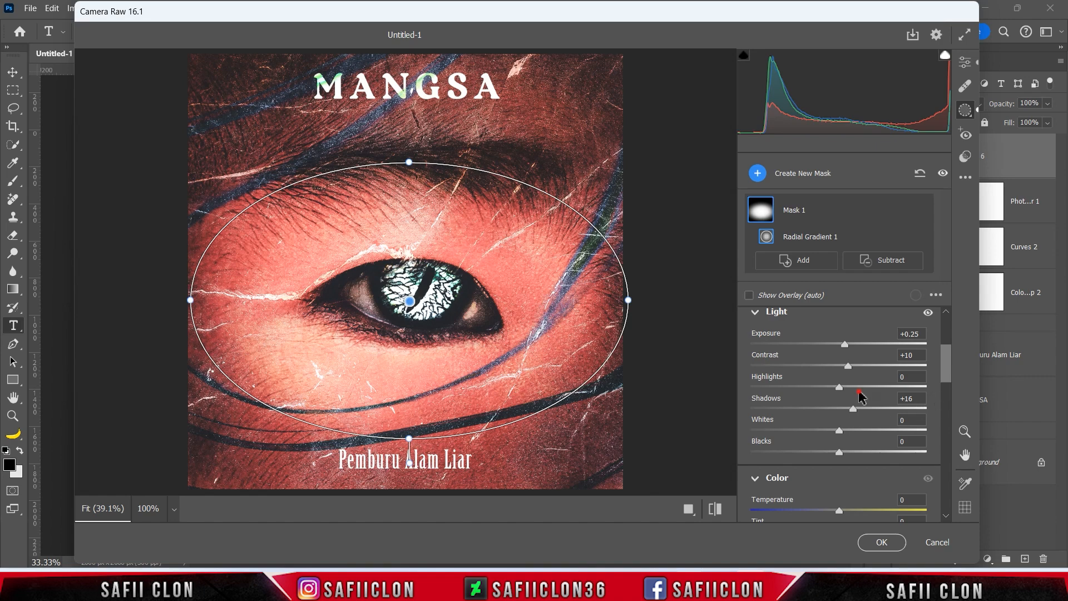
scroll(860, 396, "down", 5)
left_click_drag(839, 411, 870, 423)
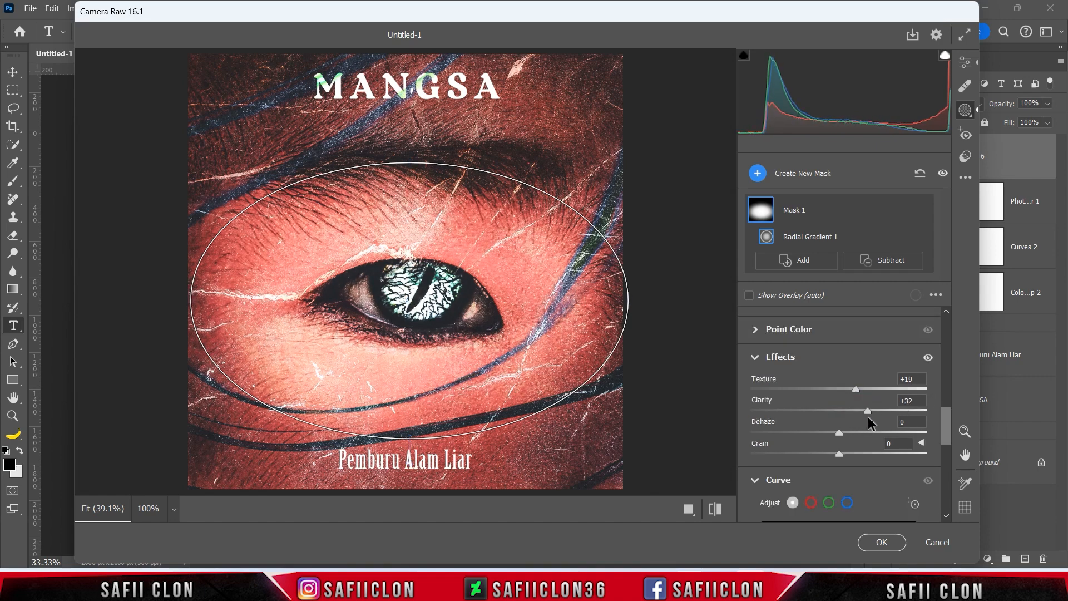
left_click_drag(855, 388, 852, 393)
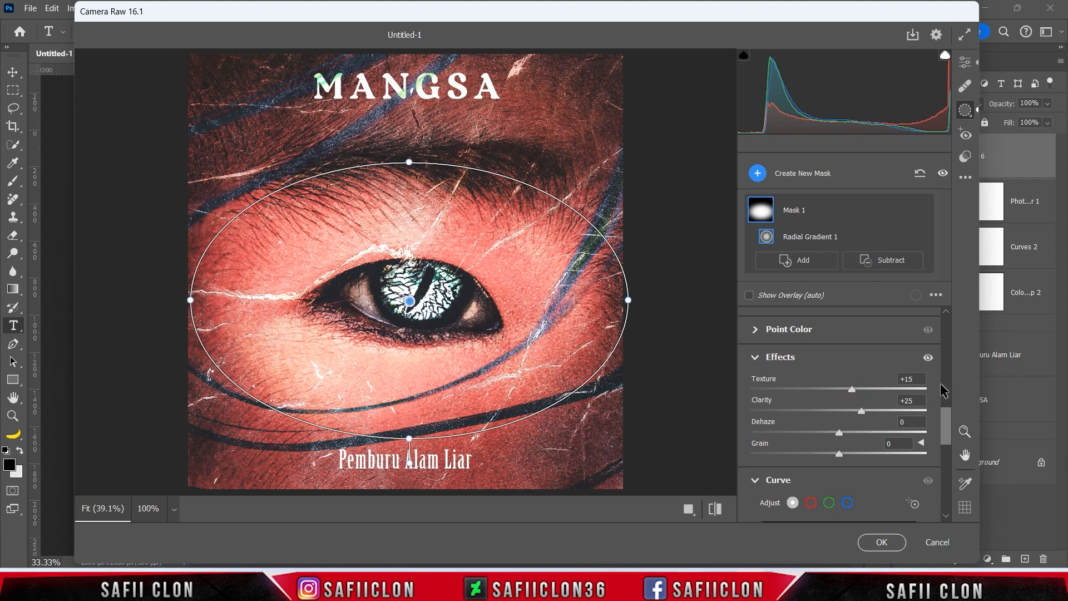
left_click_drag(410, 162, 410, 162)
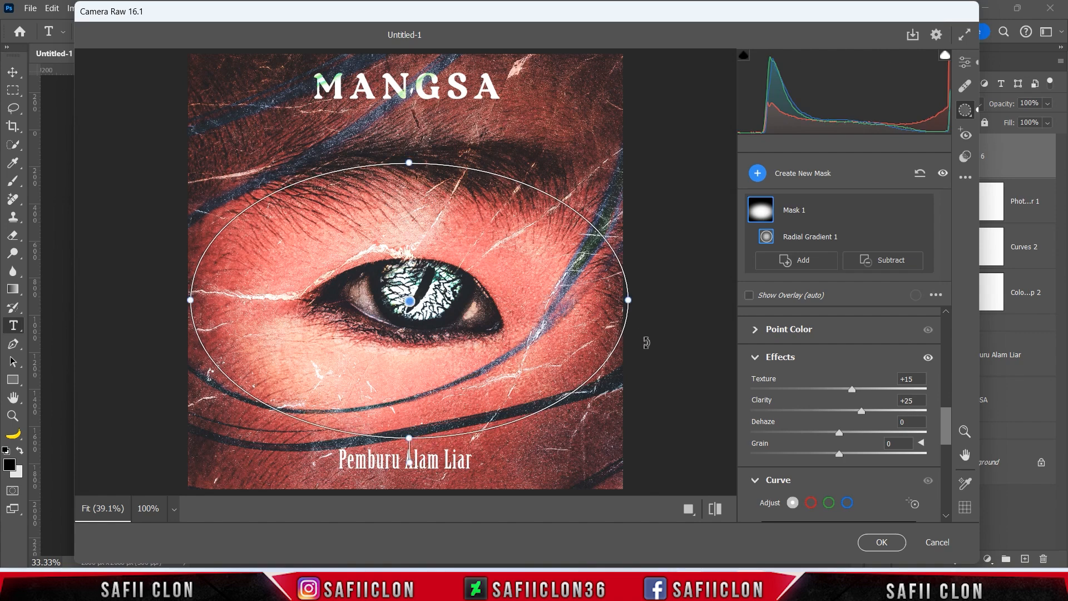
Switch the Camera Raw profile to Modern 10 from the Modern group and set its Amount to 66.
left_click(965, 64)
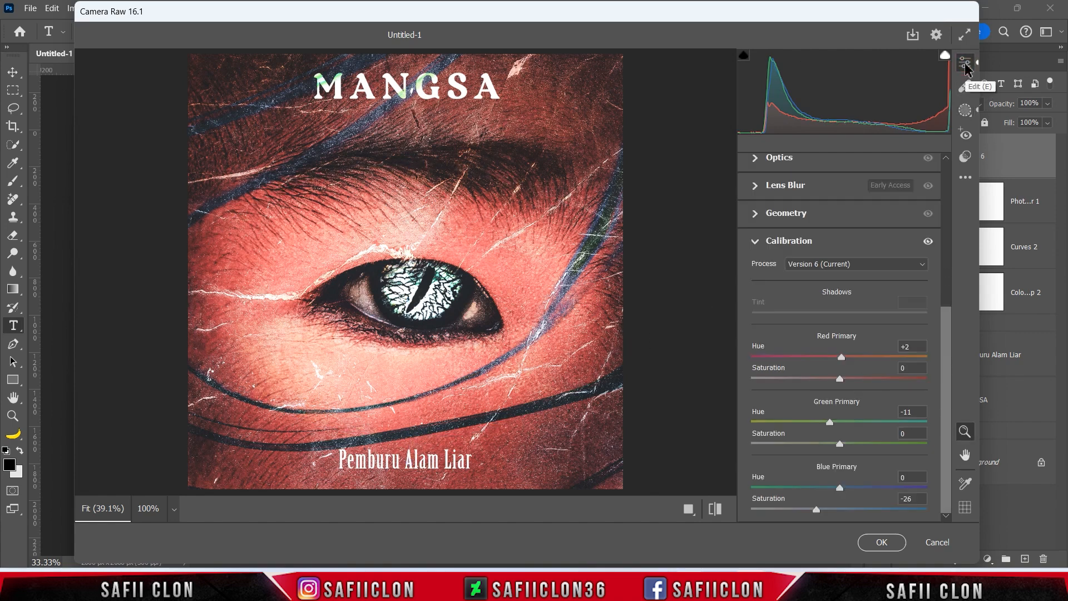
left_click(755, 242)
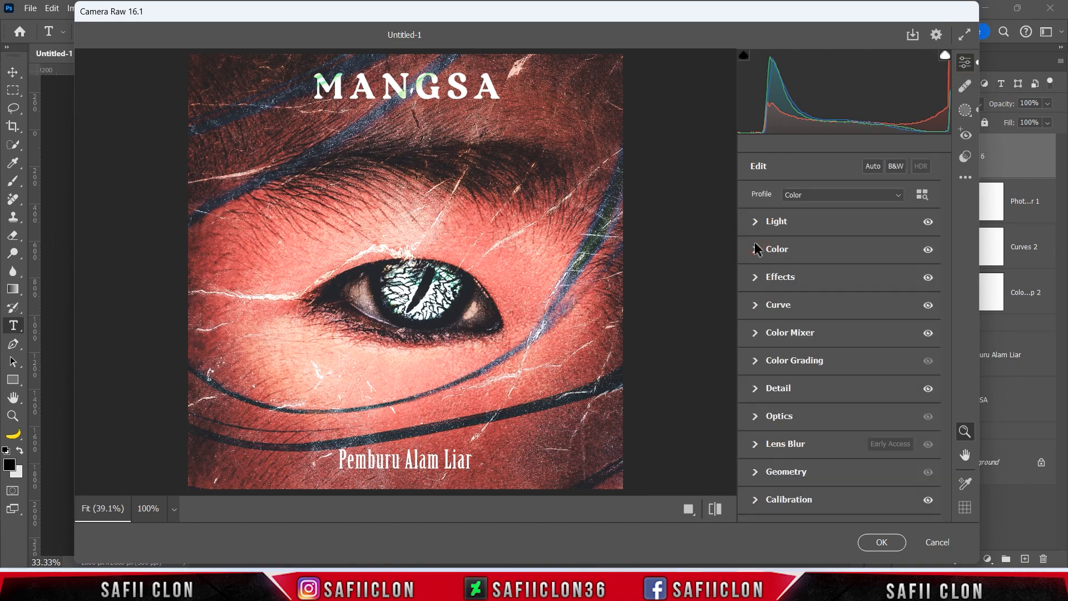
left_click(832, 196)
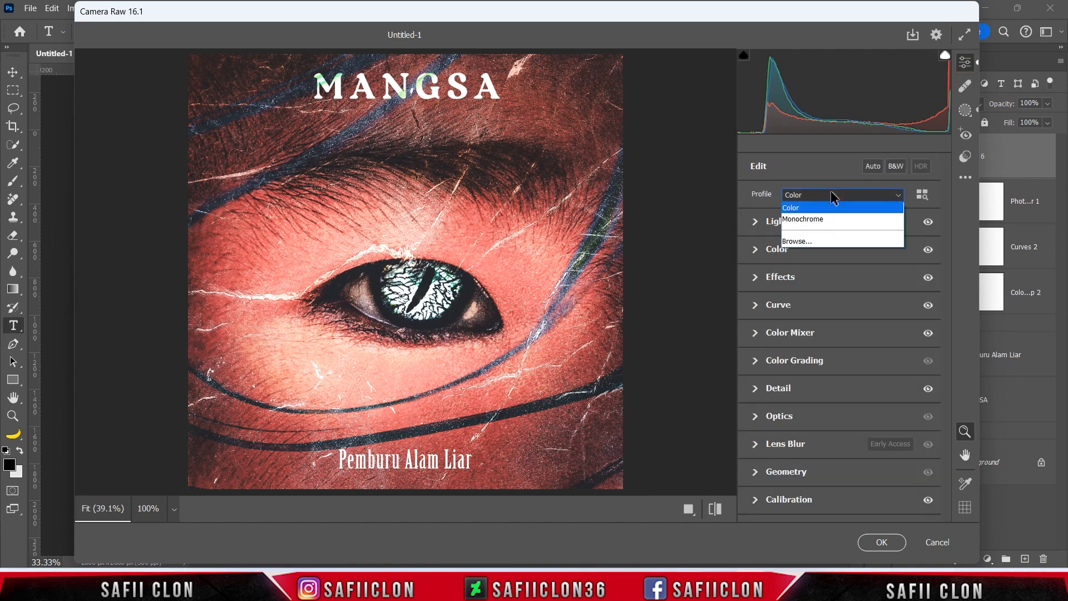
left_click(822, 242)
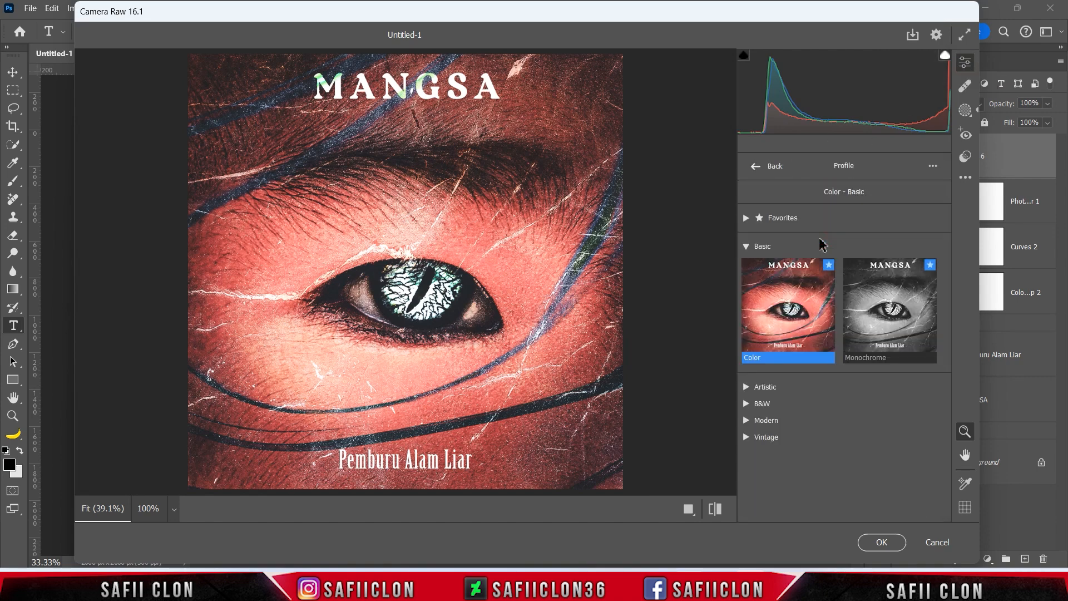
left_click(749, 424)
scroll(835, 395, "down", 3)
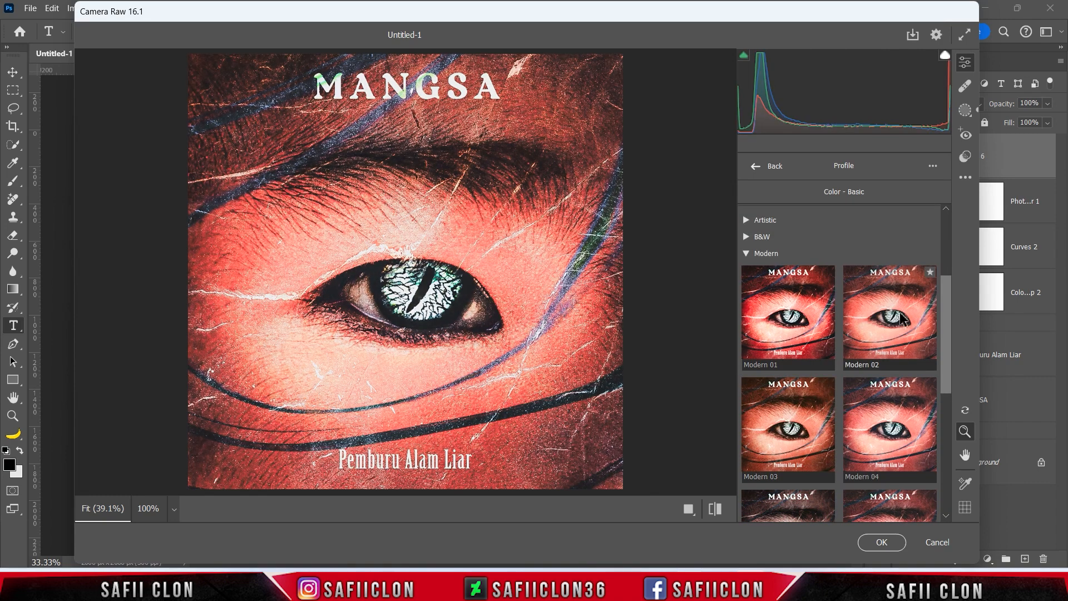
scroll(902, 319, "down", 1)
scroll(804, 352, "down", 4)
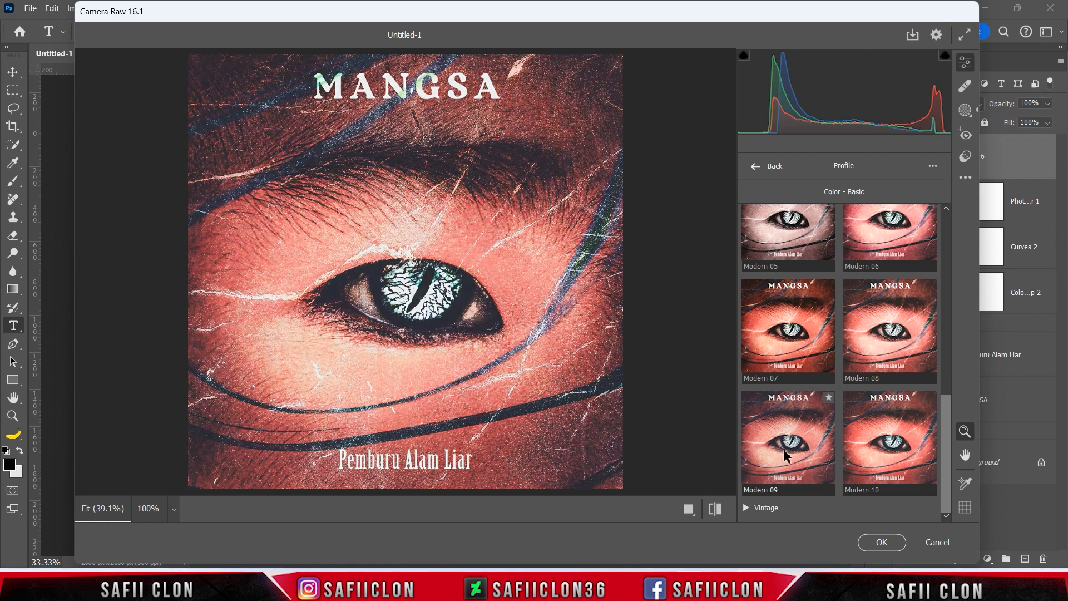
left_click(902, 445)
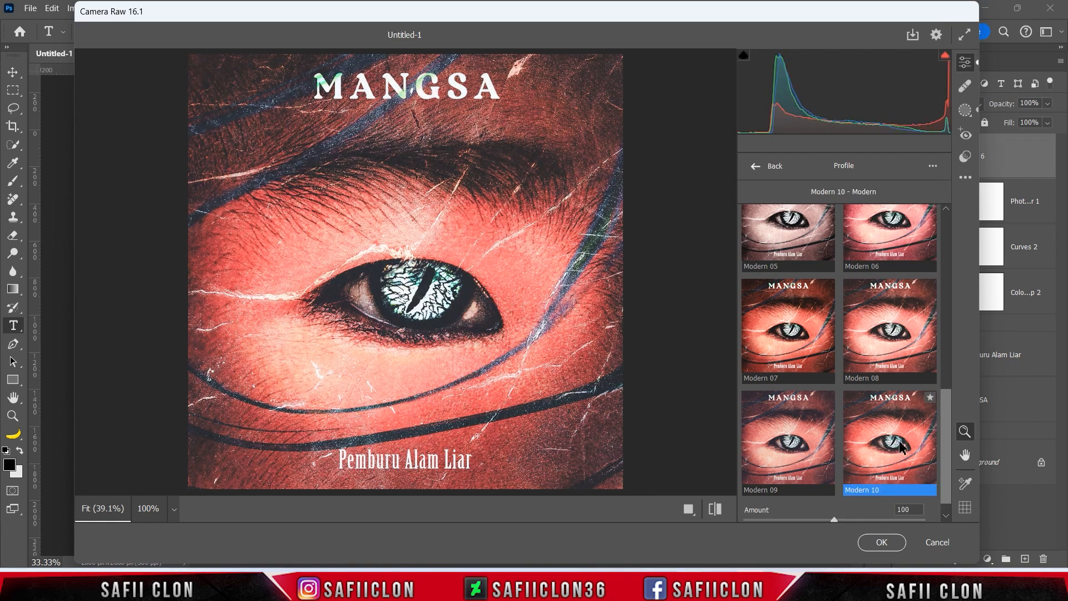
scroll(902, 445, "down", 1)
left_click_drag(834, 494, 805, 496)
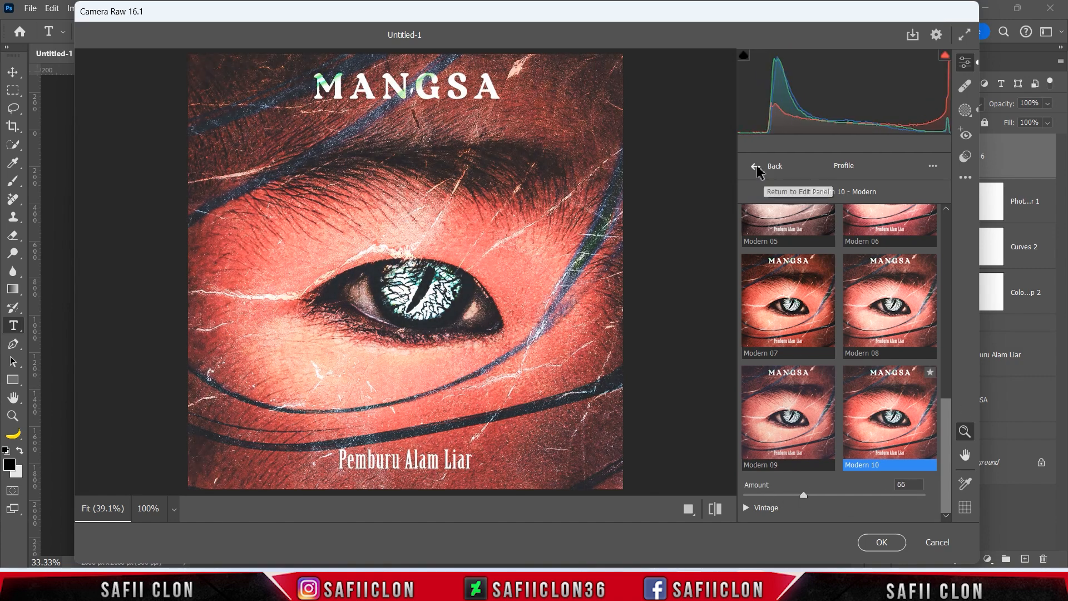
left_click(759, 170)
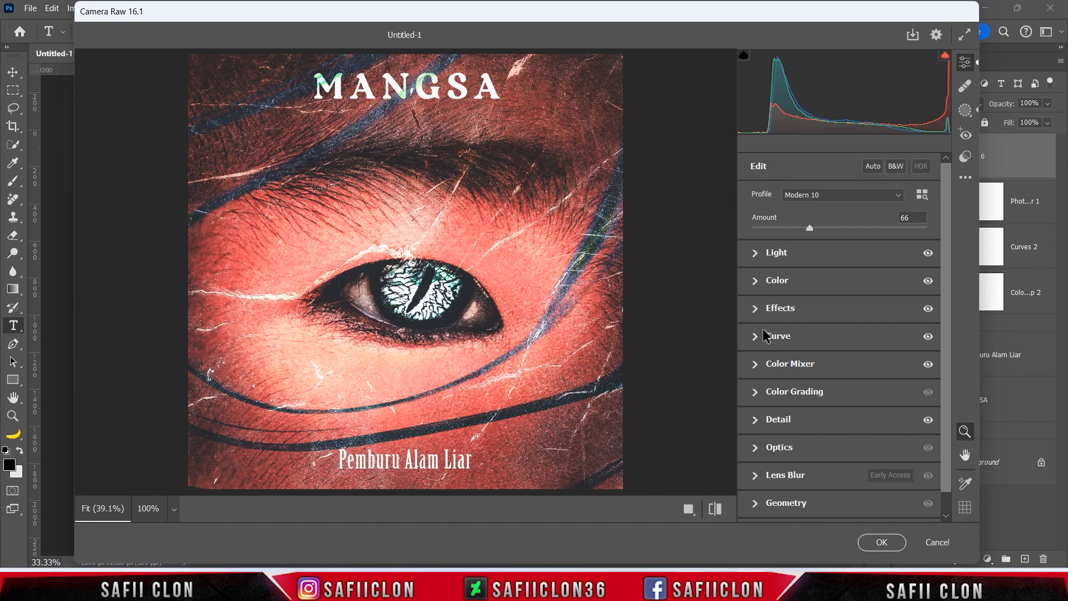
Set the Effects Vignette to -11, then cycle the Before/After views to compare.
left_click(780, 308)
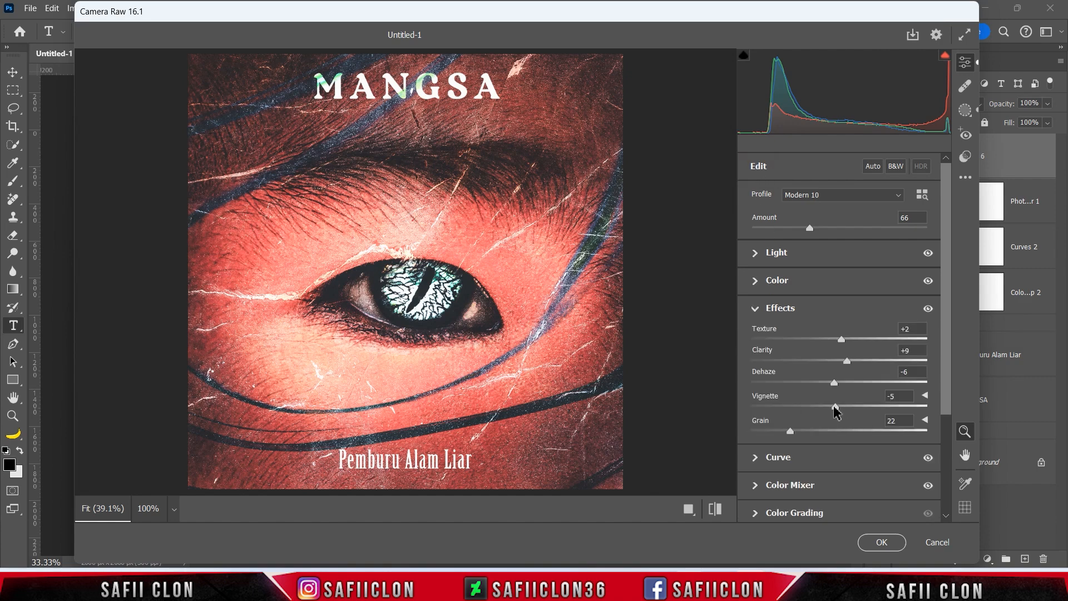
left_click_drag(835, 410, 829, 409)
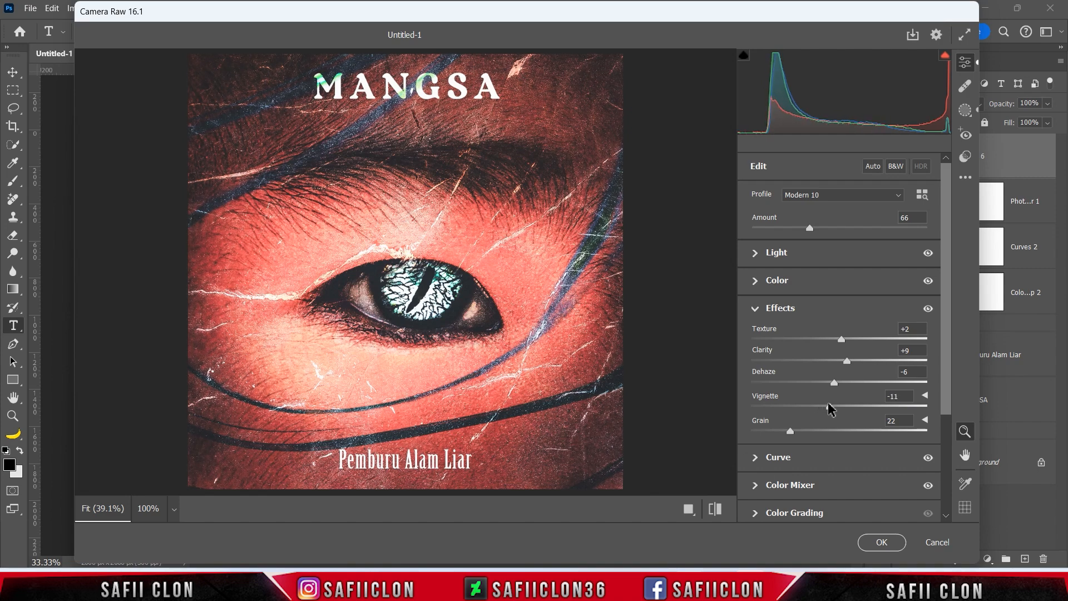
left_click(716, 508)
left_click(649, 509)
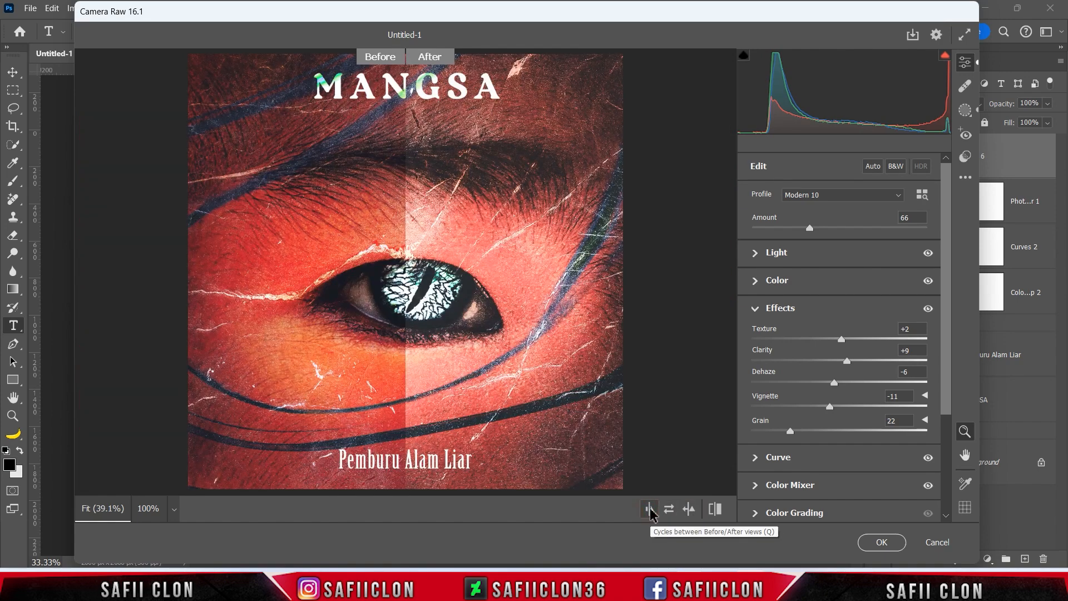
left_click(649, 509)
left_click(649, 508)
left_click(649, 509)
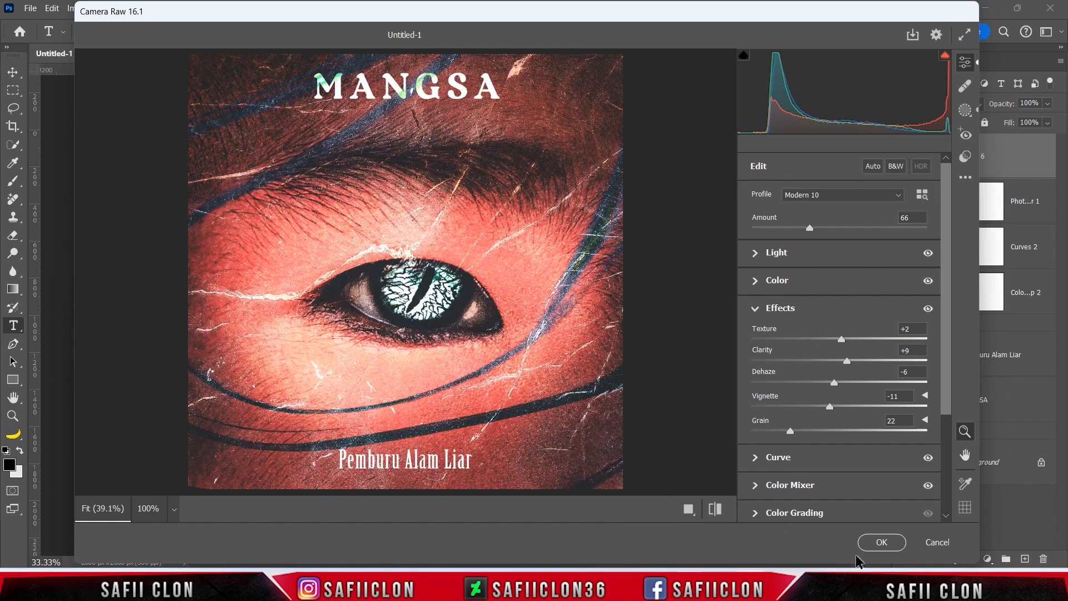
Apply the Camera Raw edits to Layer 6 and toggle its visibility to compare.
left_click(882, 542)
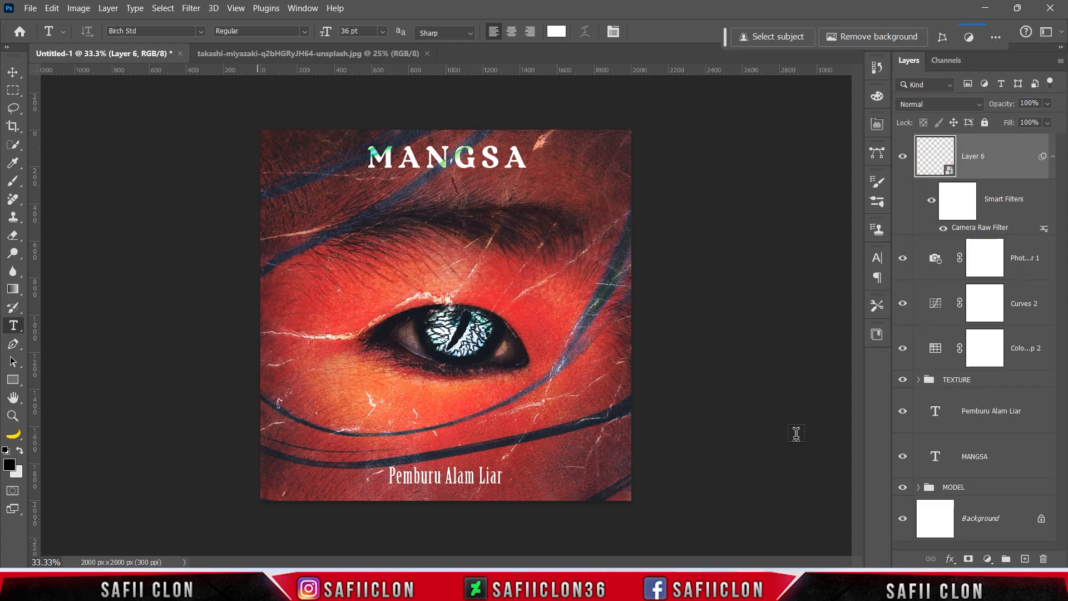
left_click(903, 157)
left_click(903, 157)
left_click(903, 157)
left_click(903, 157)
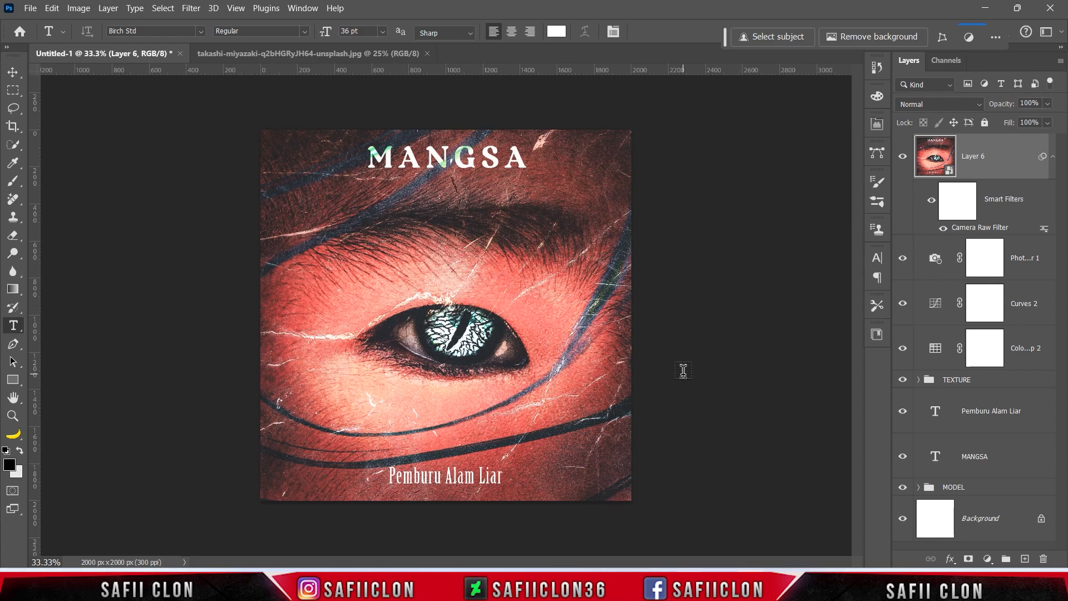
Zoom the canvas so the whole cover fits in view.
key("ctrl+minus")
key("ctrl+minus")
key("ctrl+plus")
key("ctrl+plus")
key("ctrl+plus")
key("ctrl+plus")
key("ctrl+minus")
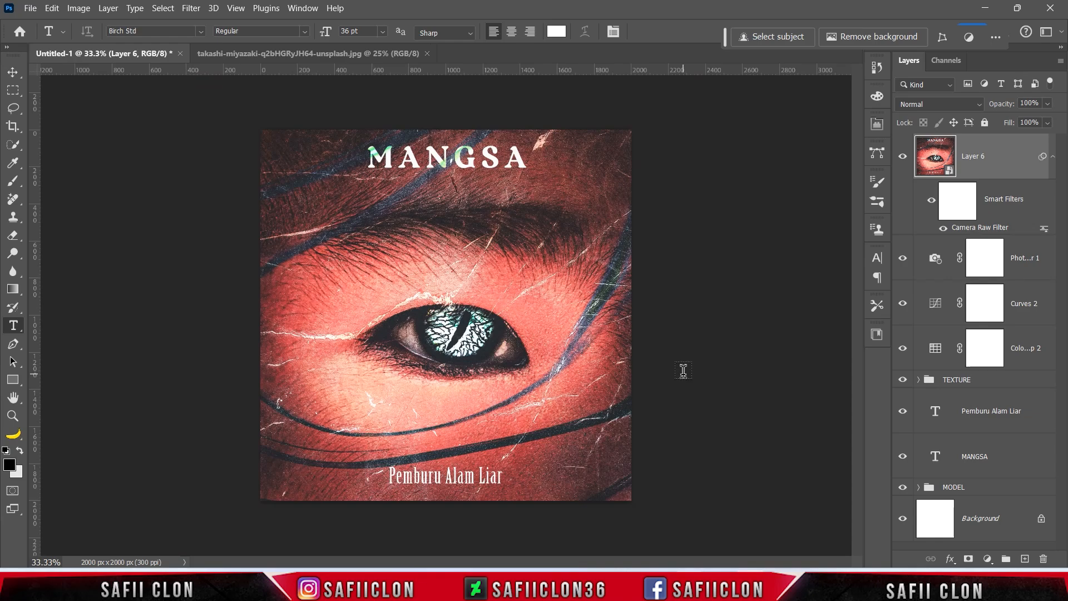